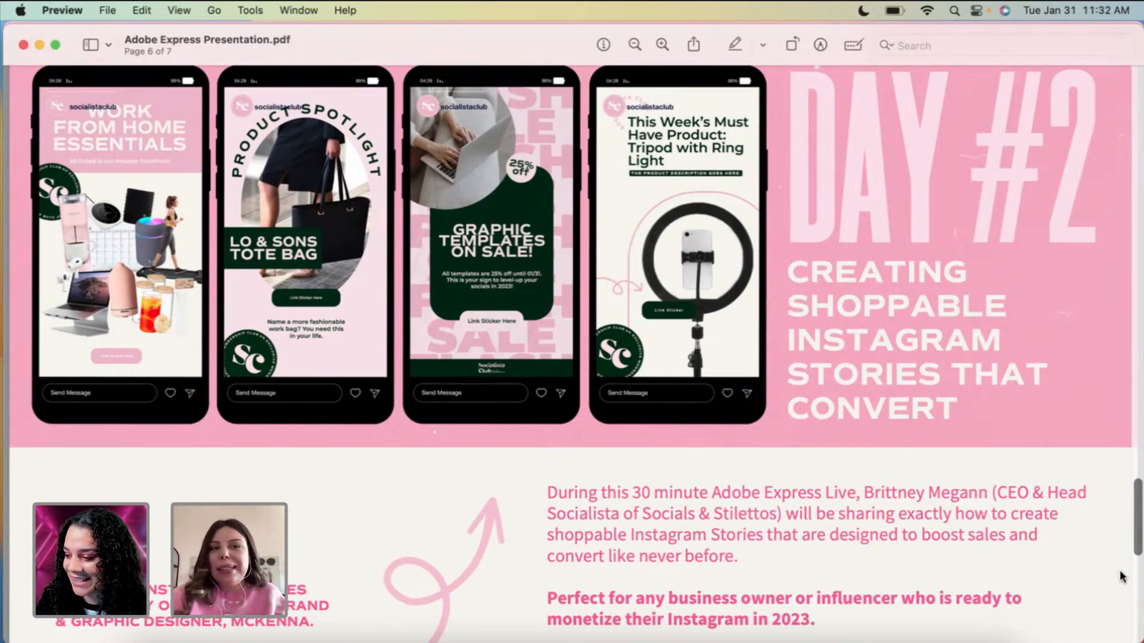
Step: Put away the presentation PDF, switch to Adobe Express in the browser and create a new Instagram story
left_click(40, 45)
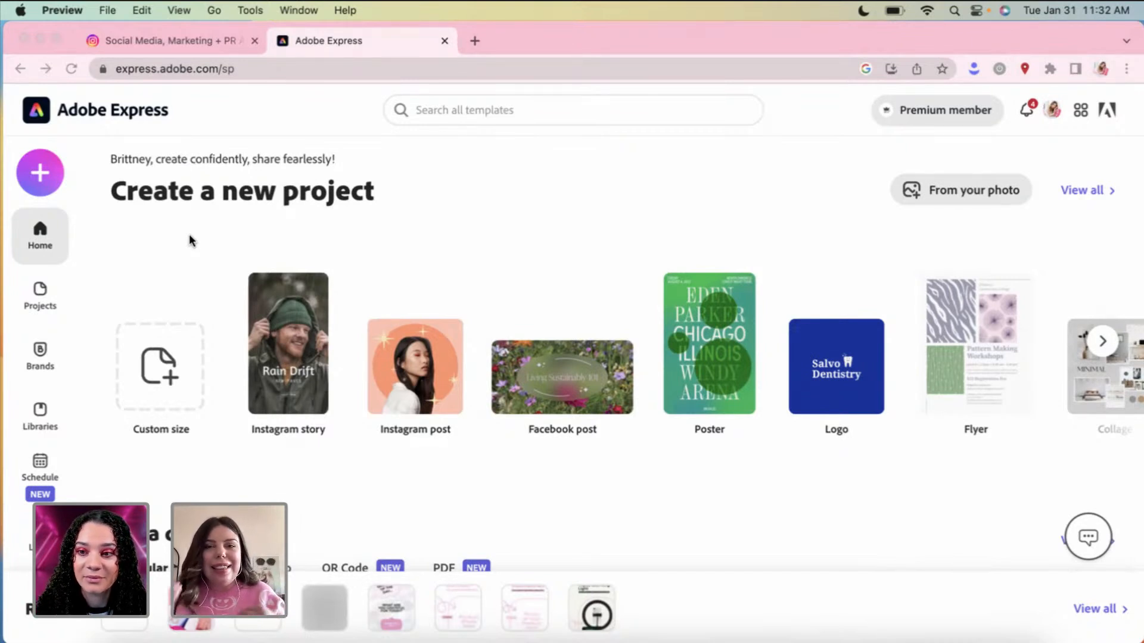
left_click(51, 173)
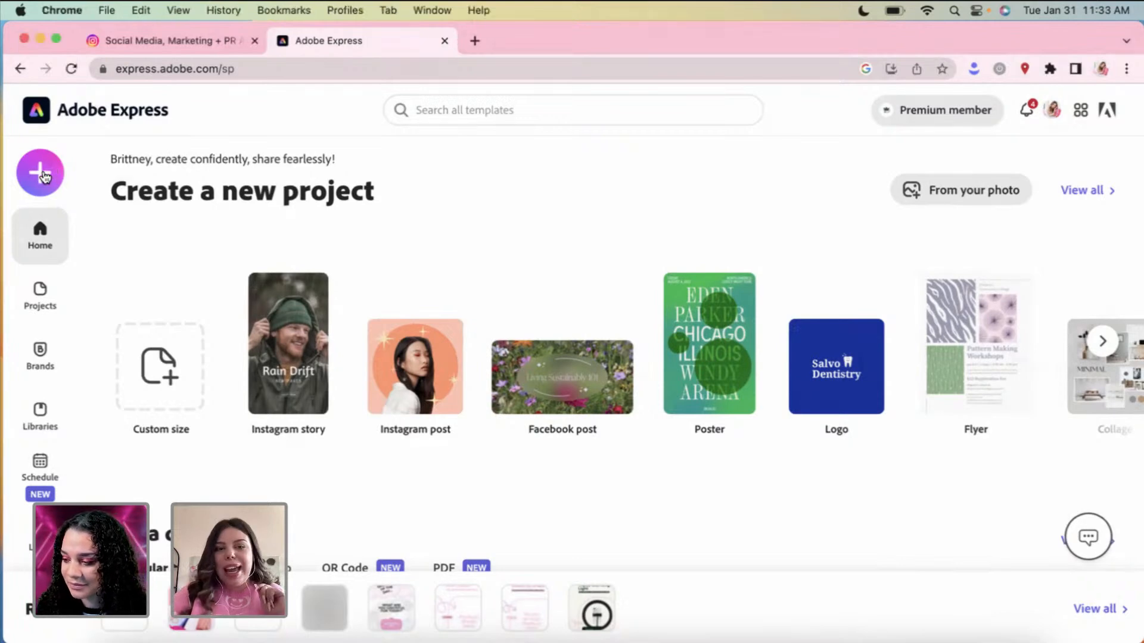
left_click(43, 174)
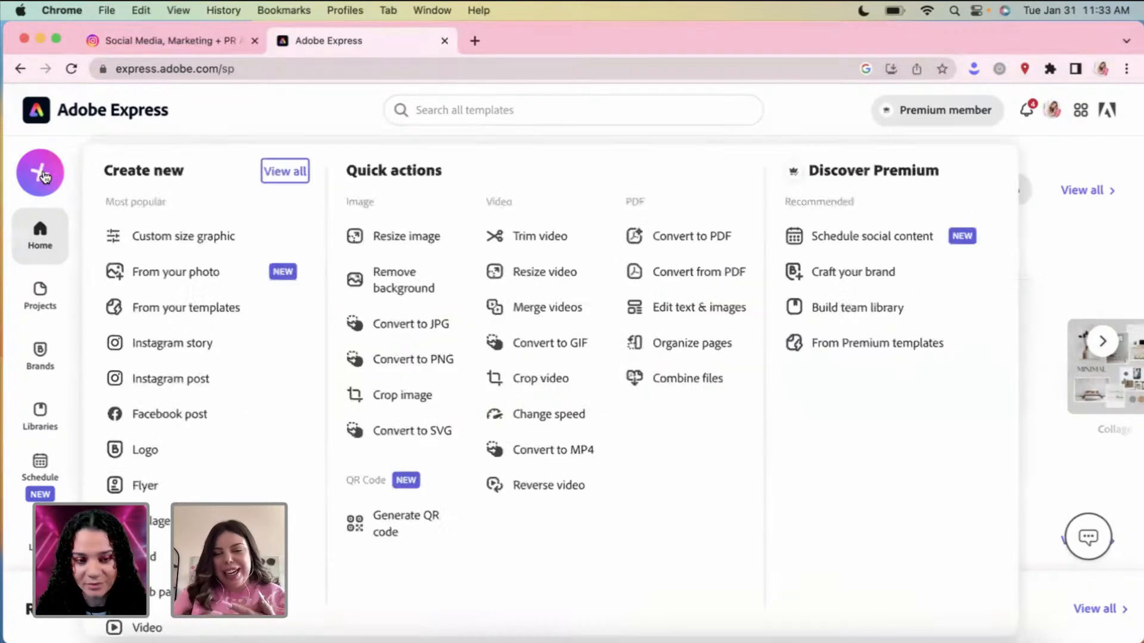
left_click(173, 348)
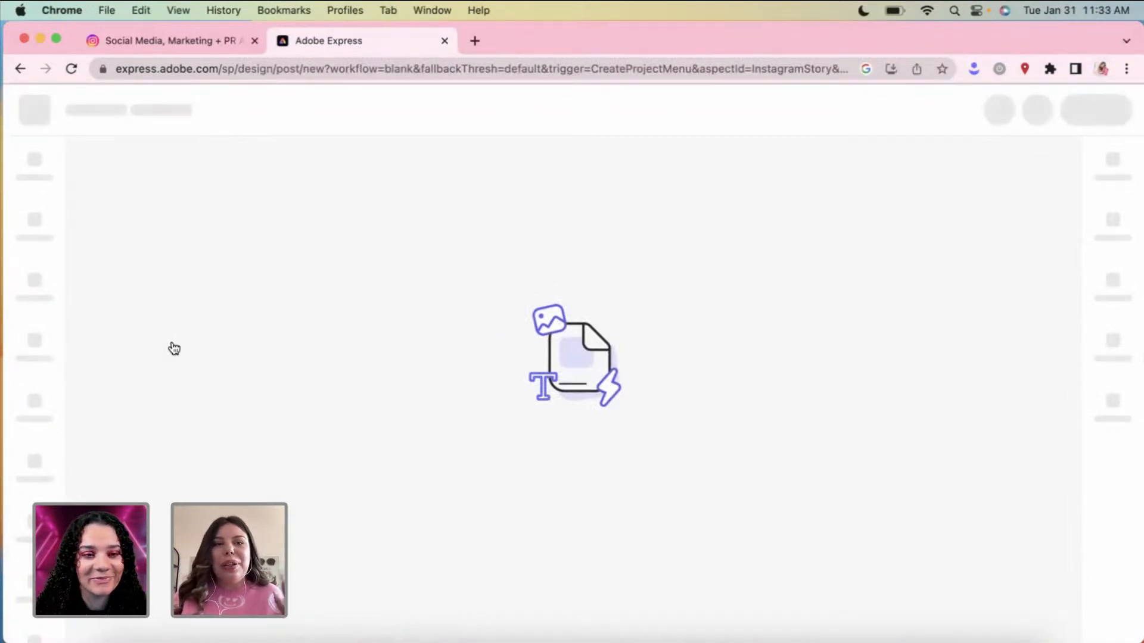
Step: Go back to the home page, save the unedited project and create another blank Instagram story
left_click(16, 70)
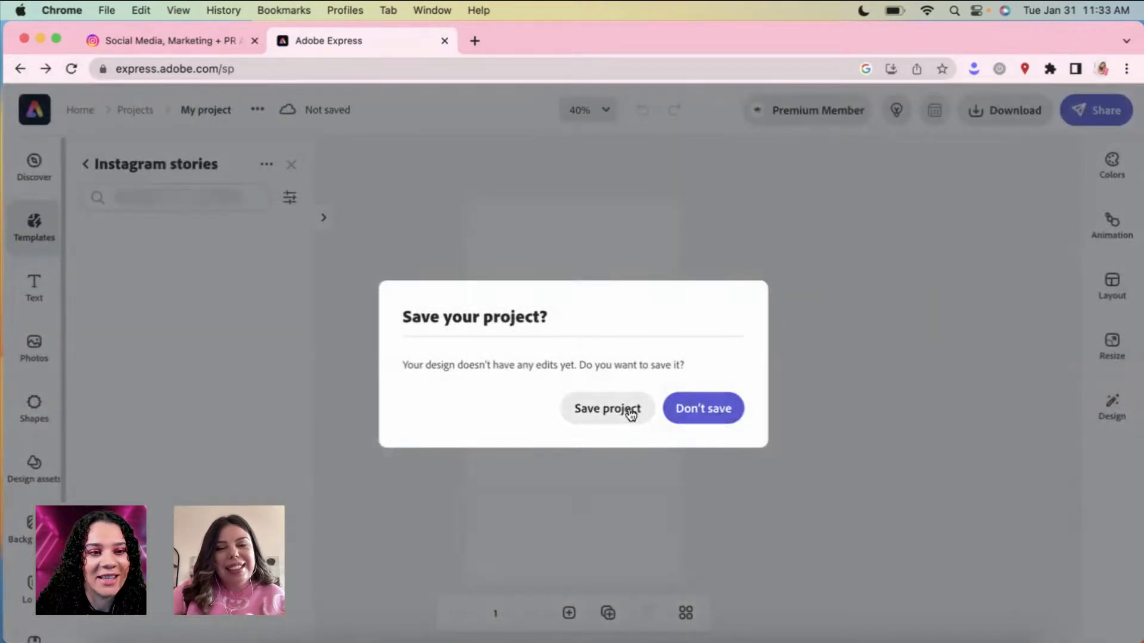
left_click(631, 411)
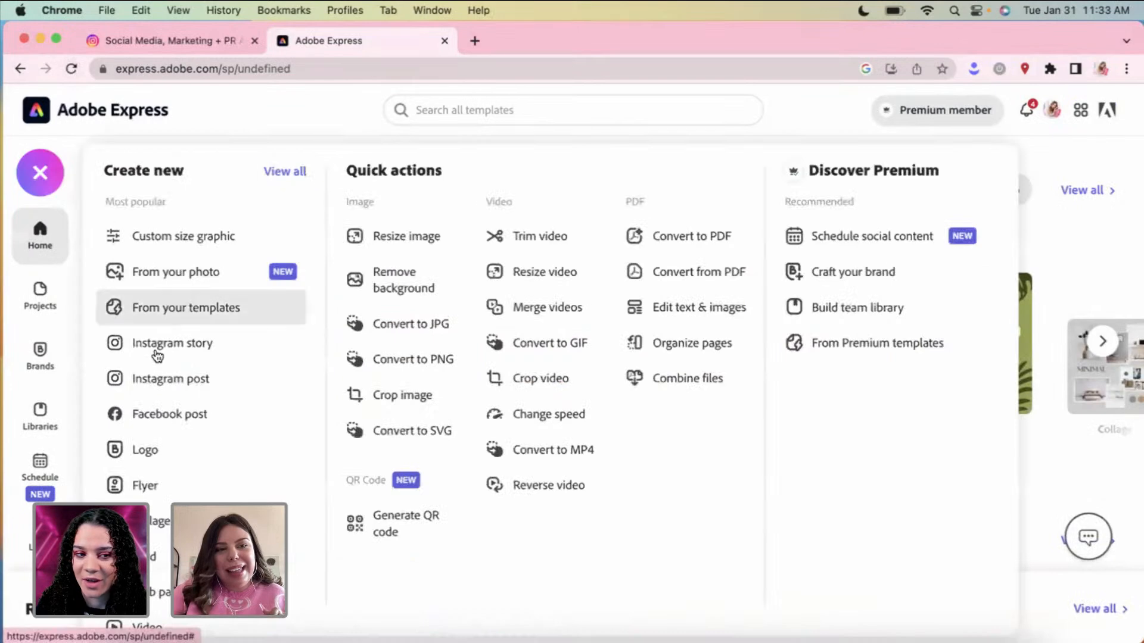
left_click(153, 353)
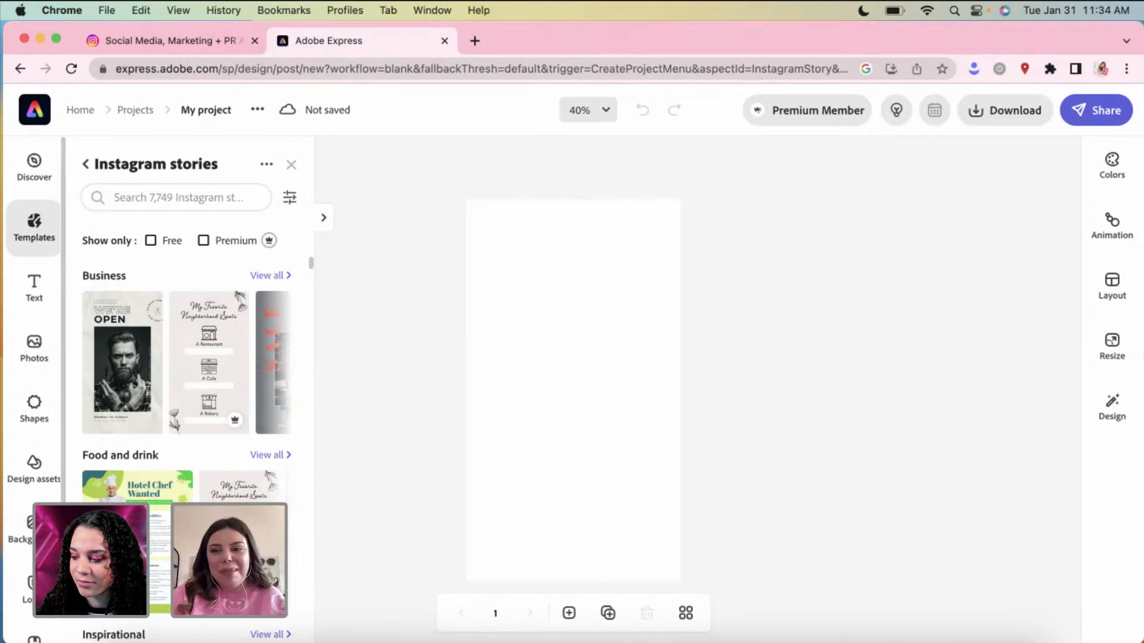
left_click(573, 390)
scroll(34, 417, "down", 2)
left_click(24, 554)
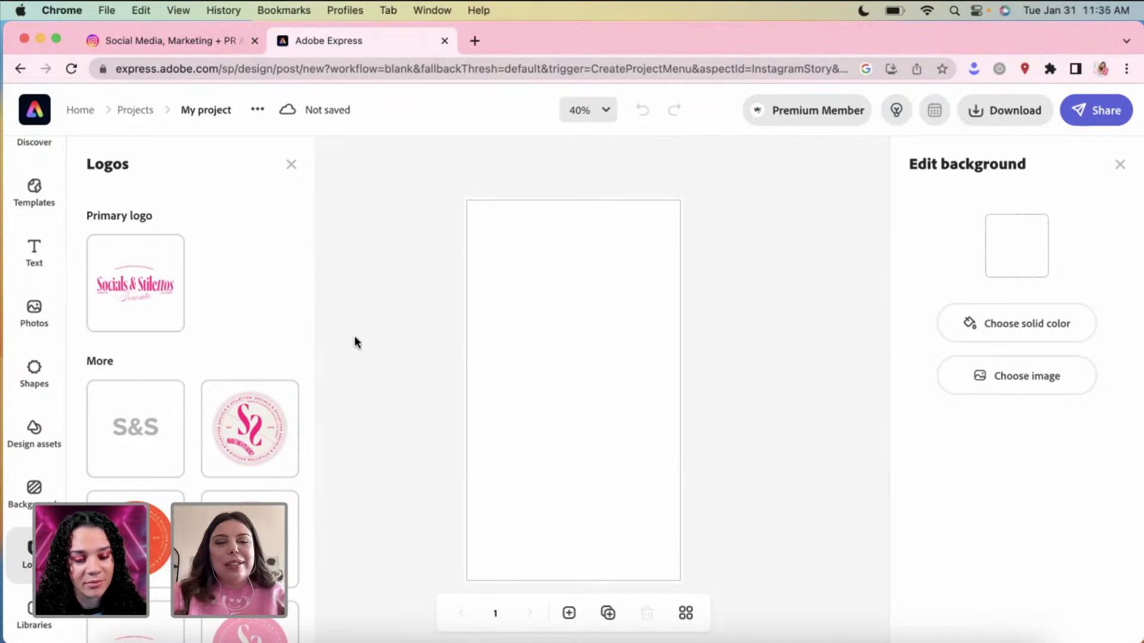
Step: Search the shapes for "circle" and try a filled oval at a reduced size on the page, removing it again
left_click(25, 364)
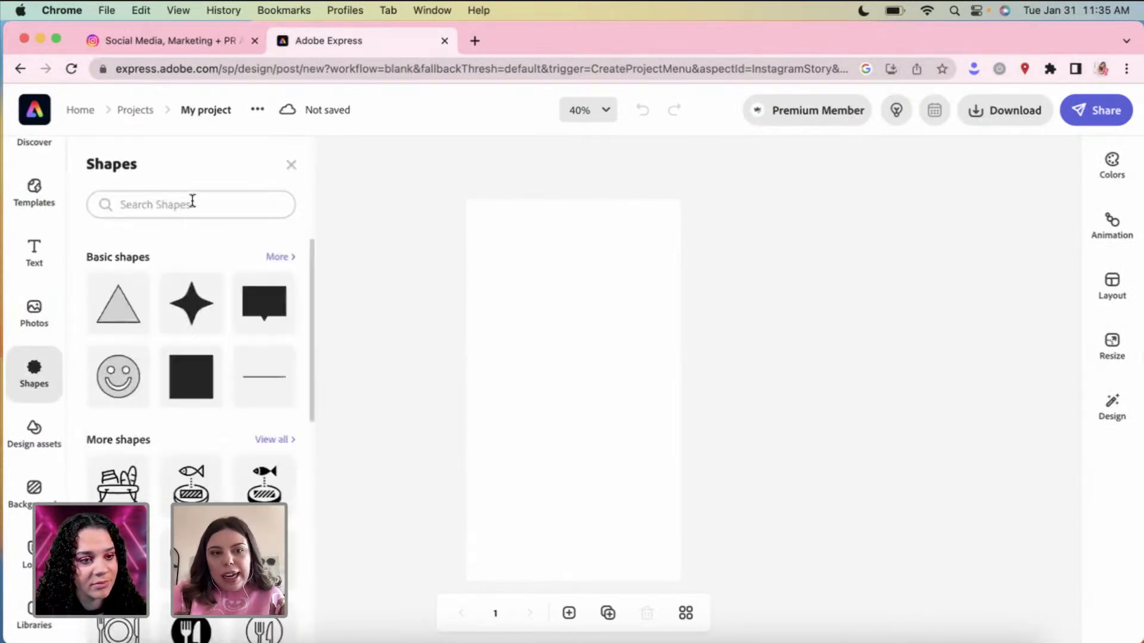
left_click(193, 201)
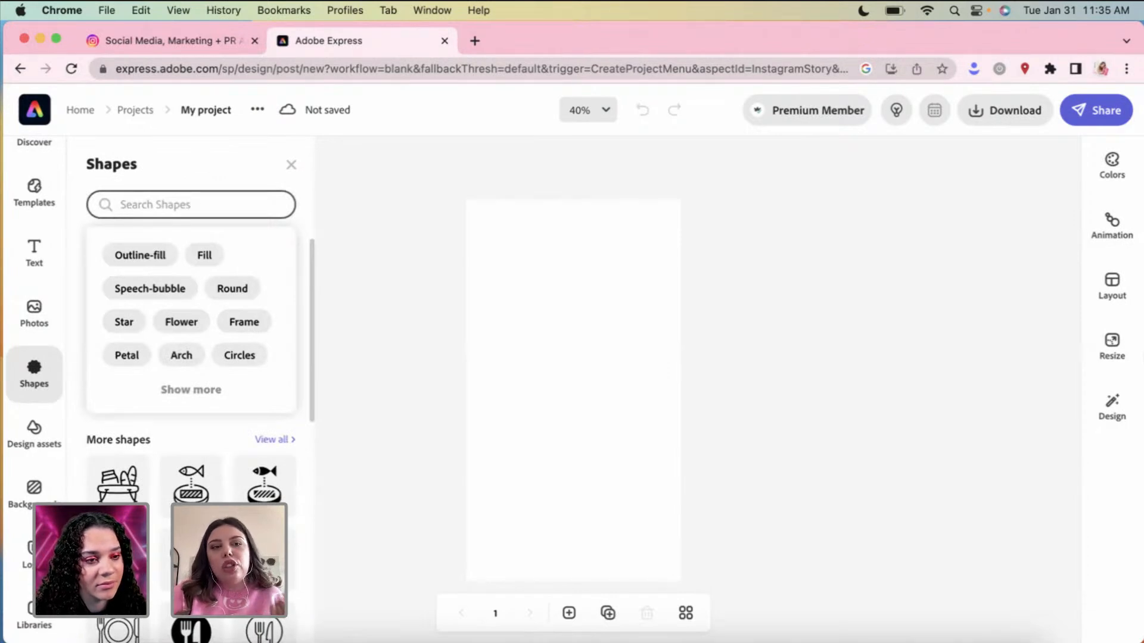
type("circle")
key("Return")
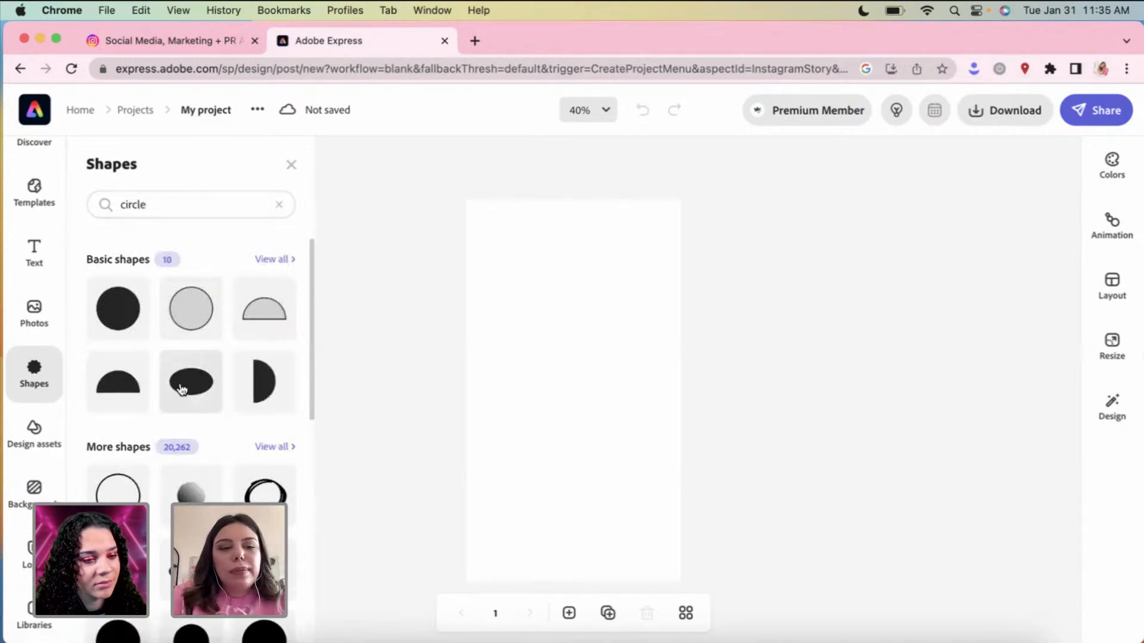
scroll(182, 389, "down", 10)
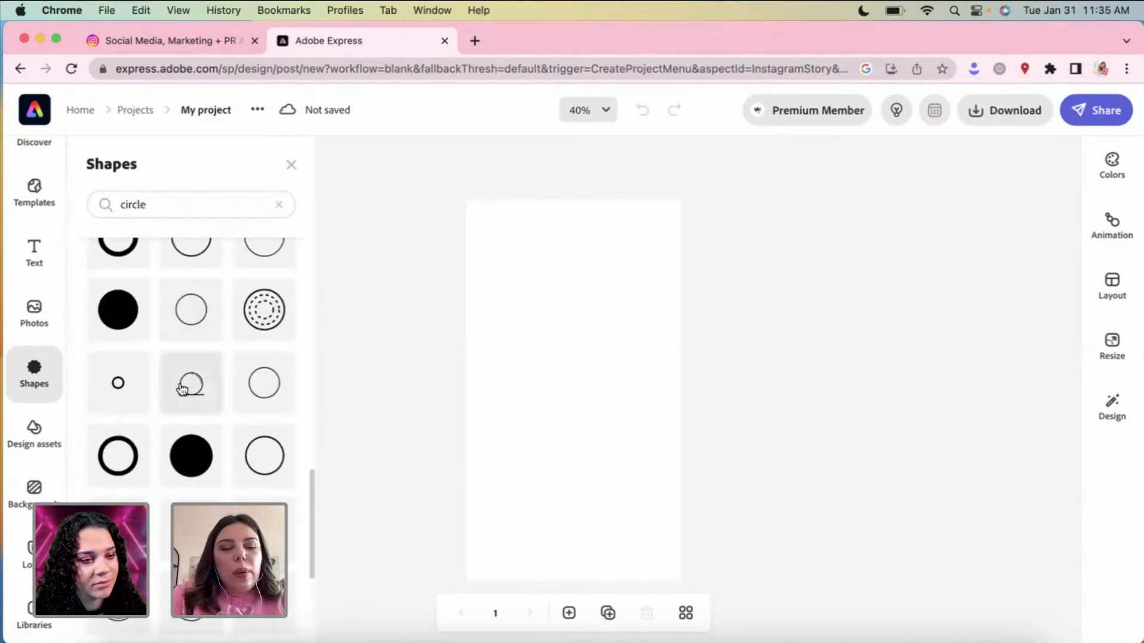
scroll(181, 389, "up", 10)
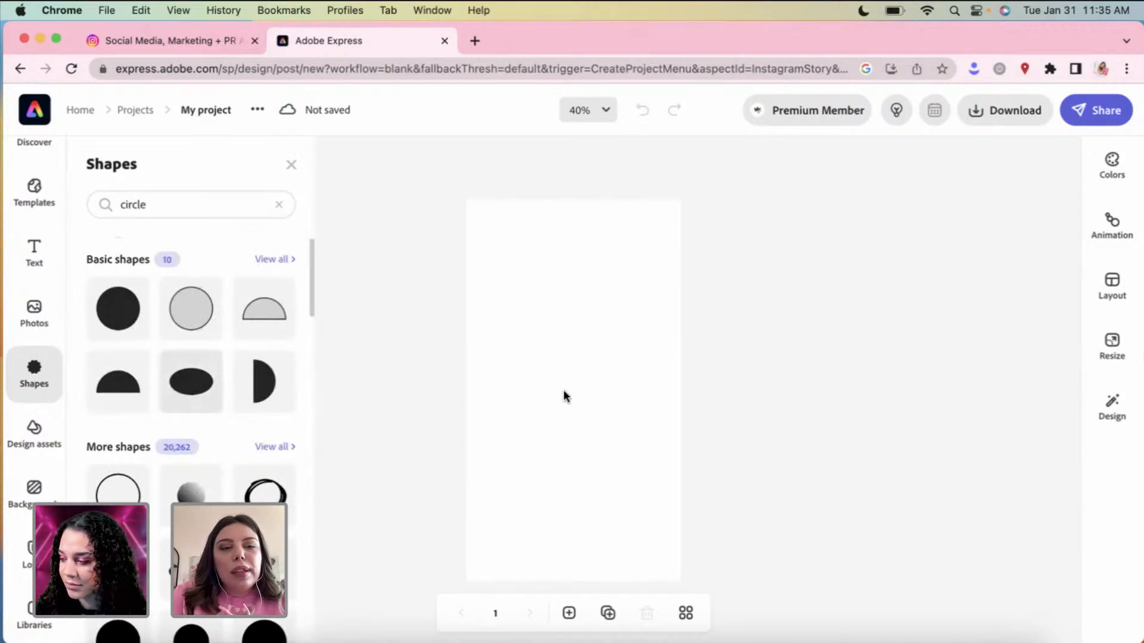
left_click(619, 396)
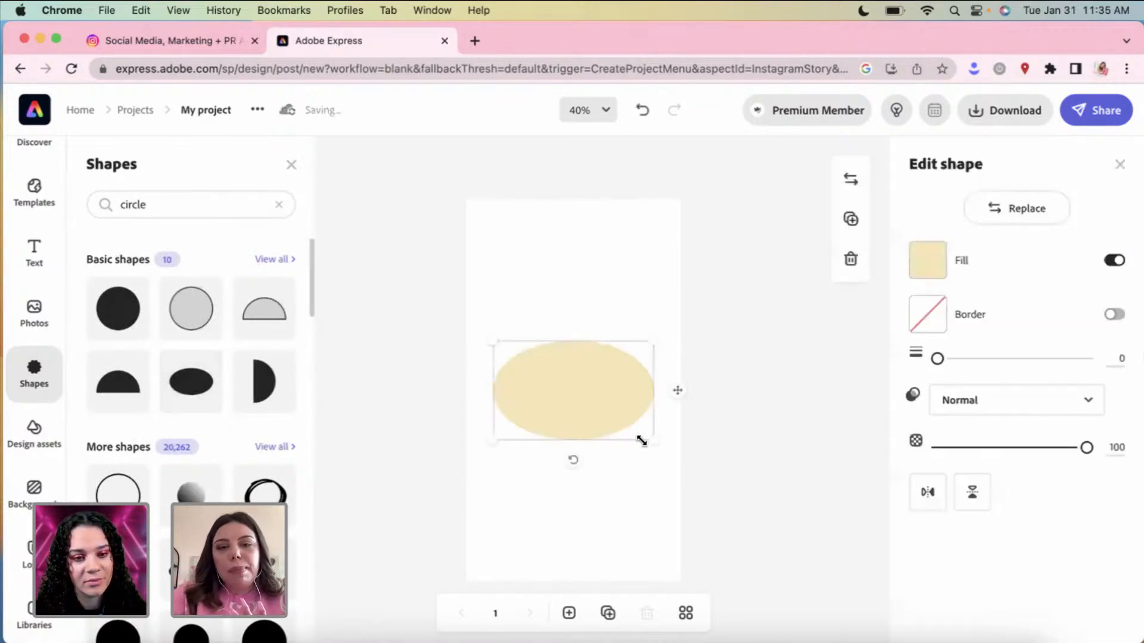
left_click_drag(645, 381, 575, 373)
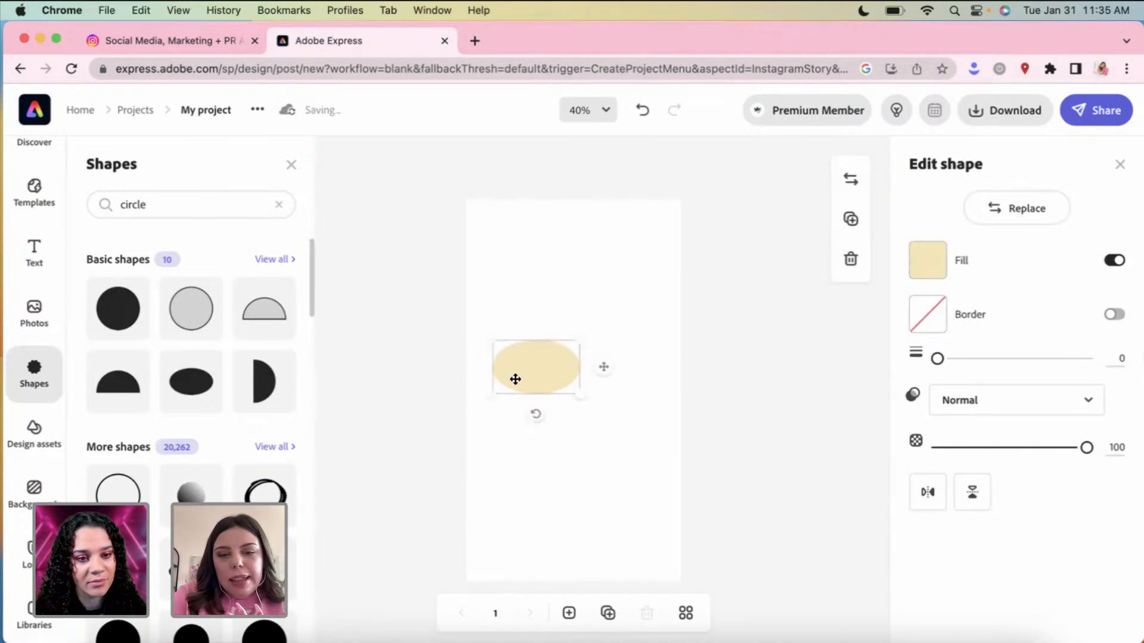
key("BackSpace")
Step: Search the shapes for "rectangle" and add the filled rounded rectangle without a border, discarding the sharp-cornered and outlined variants
left_click(179, 204)
key("BackSpace")
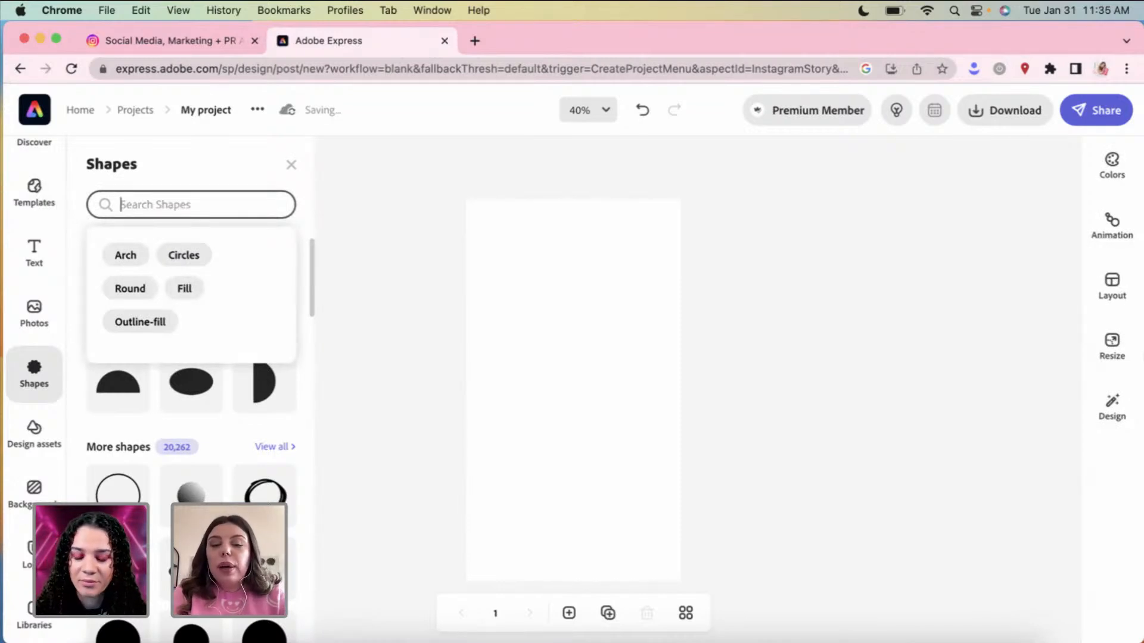
type("rectangle")
key("Return")
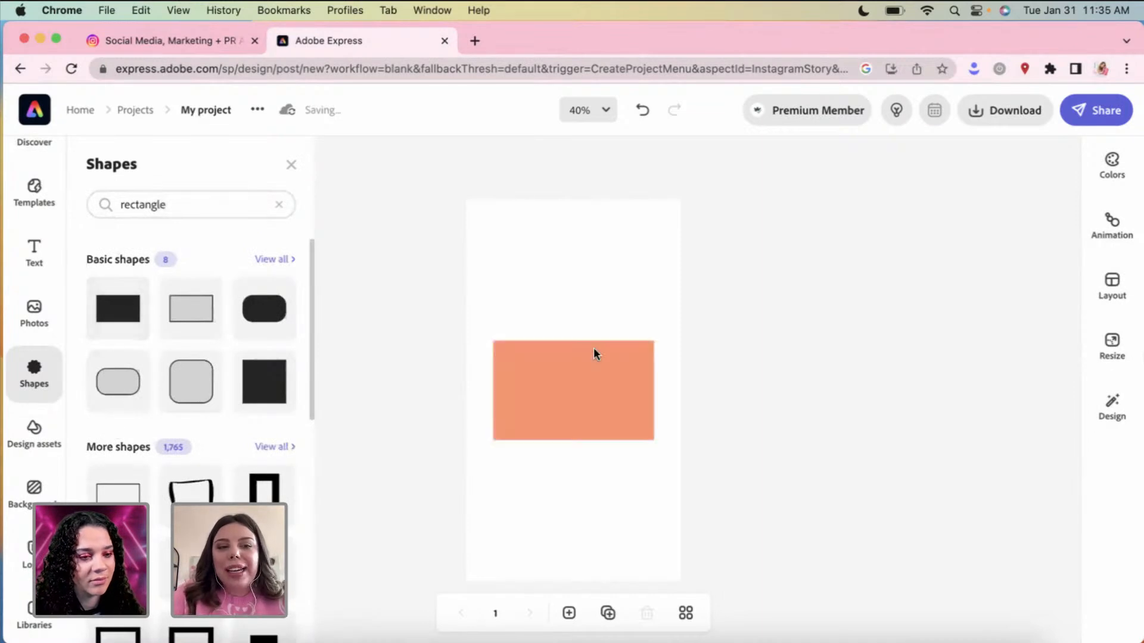
key("BackSpace")
left_click(112, 398)
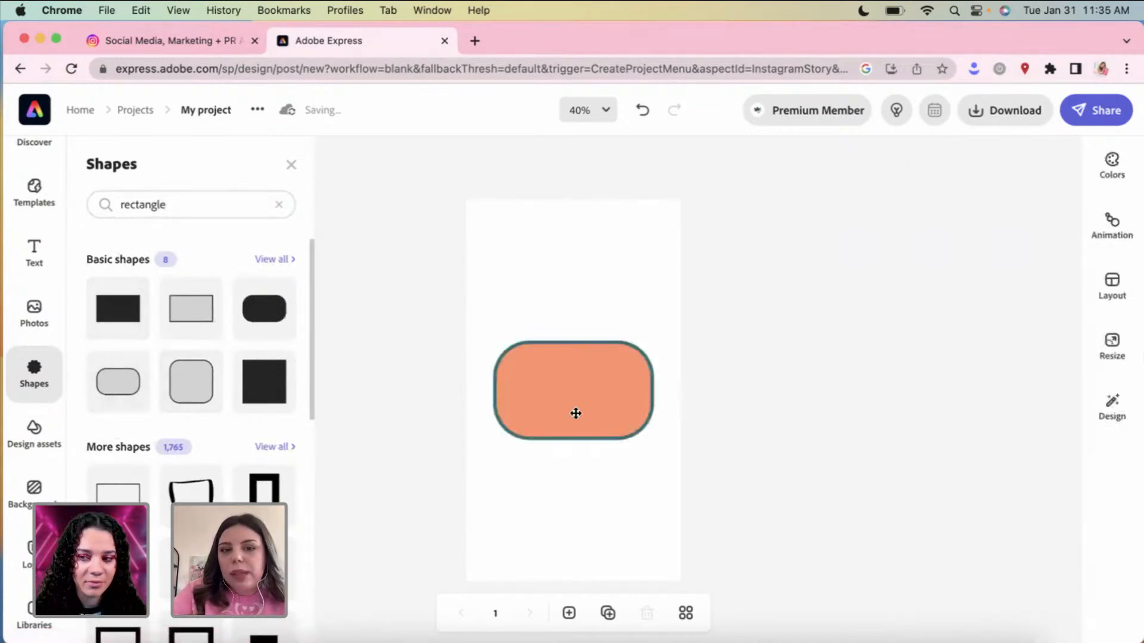
key("BackSpace")
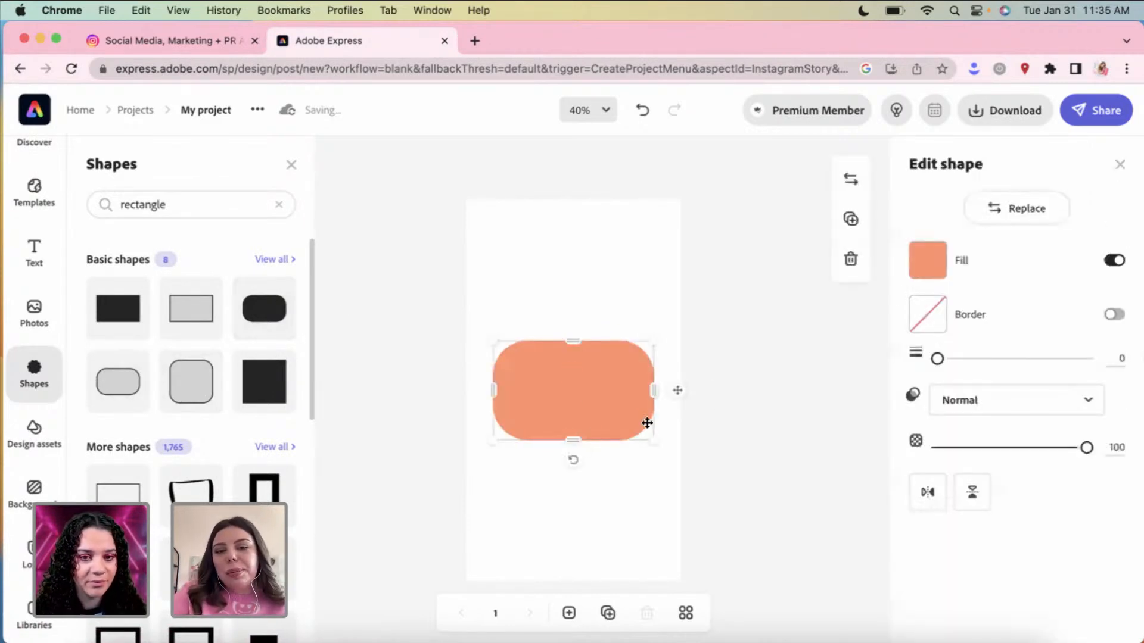
Step: Reshape the orange rounded rectangle into a short, slim bar and place it centred near the page's lower edge
left_click_drag(654, 438, 554, 376)
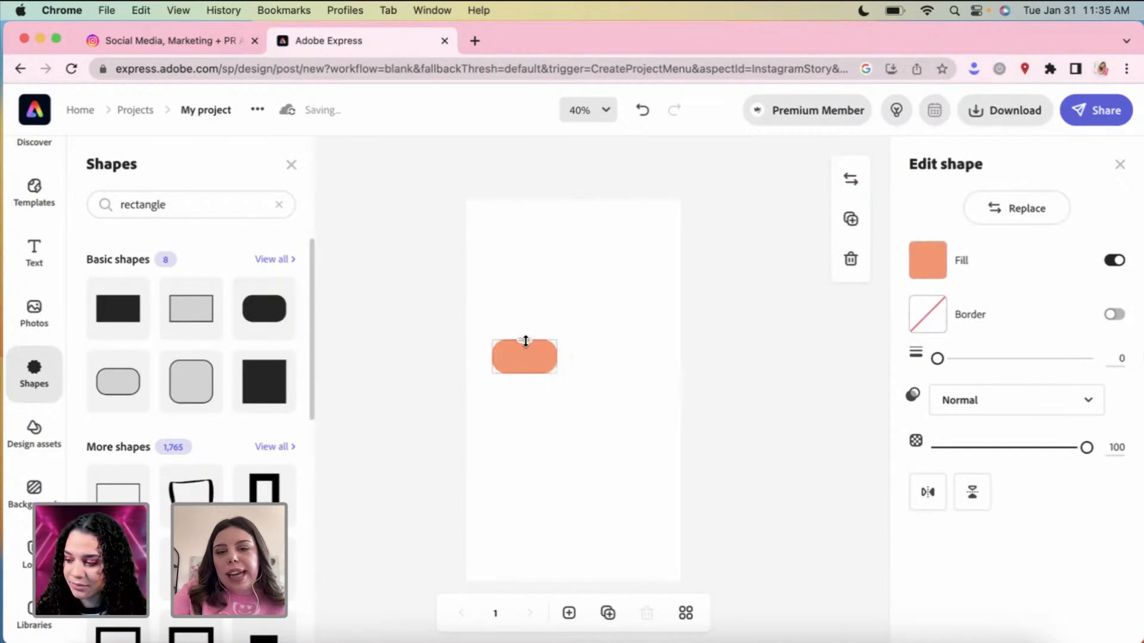
left_click_drag(661, 352, 660, 354)
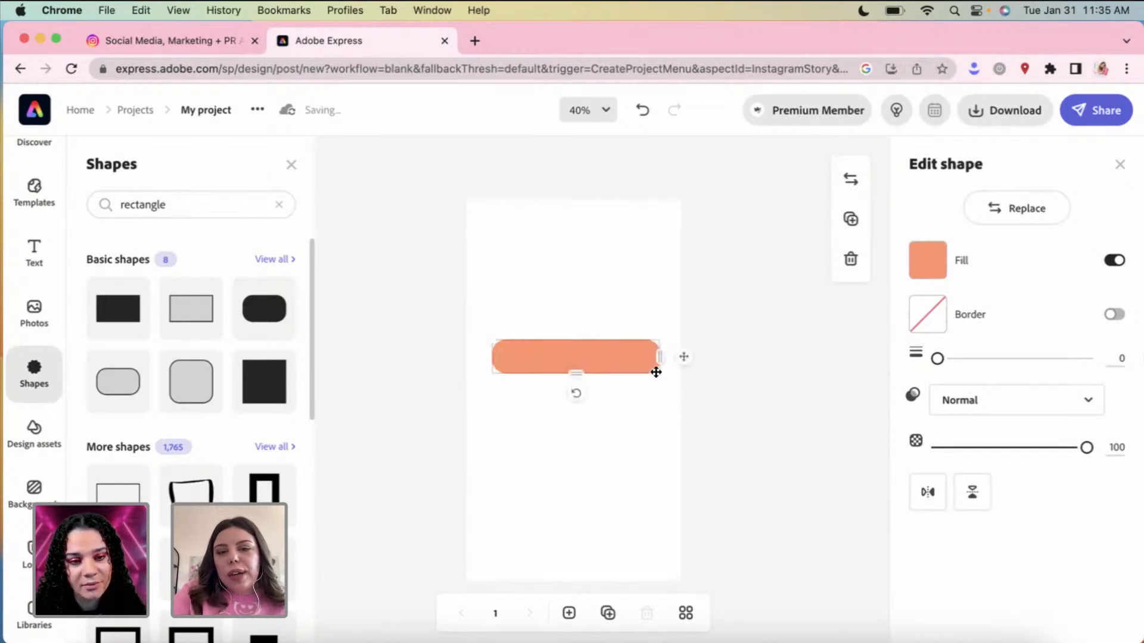
left_click(528, 339)
left_click(577, 355)
left_click_drag(587, 352, 595, 360)
left_click_drag(625, 398, 586, 508)
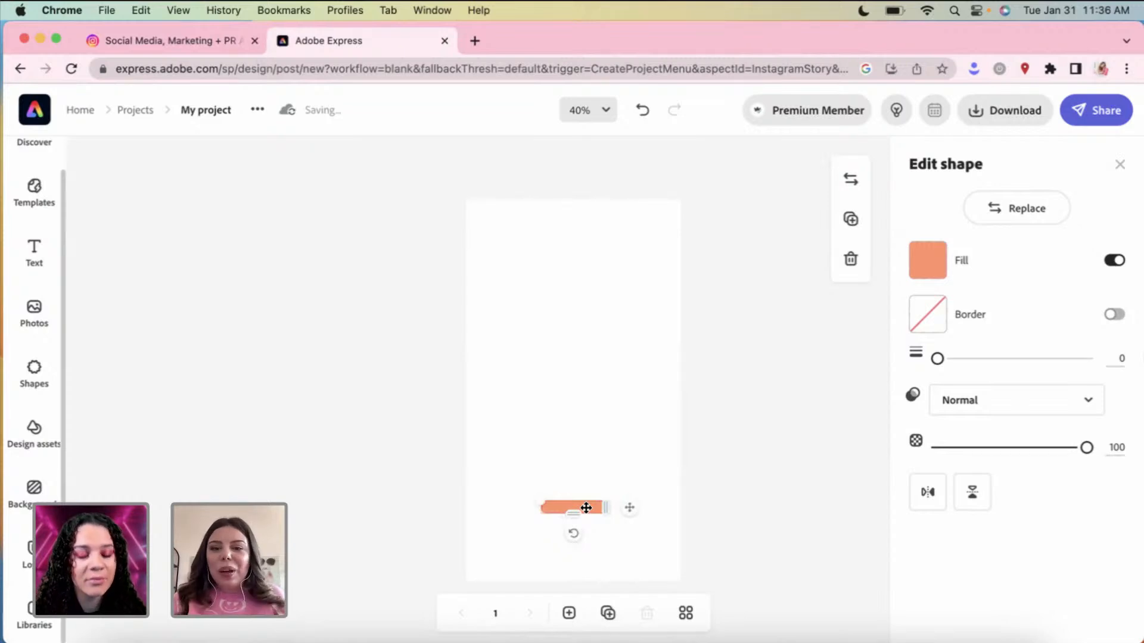
Step: Shrink the orange bar slightly and move it to the lower left area of the page, inside the left edge
left_click(574, 515)
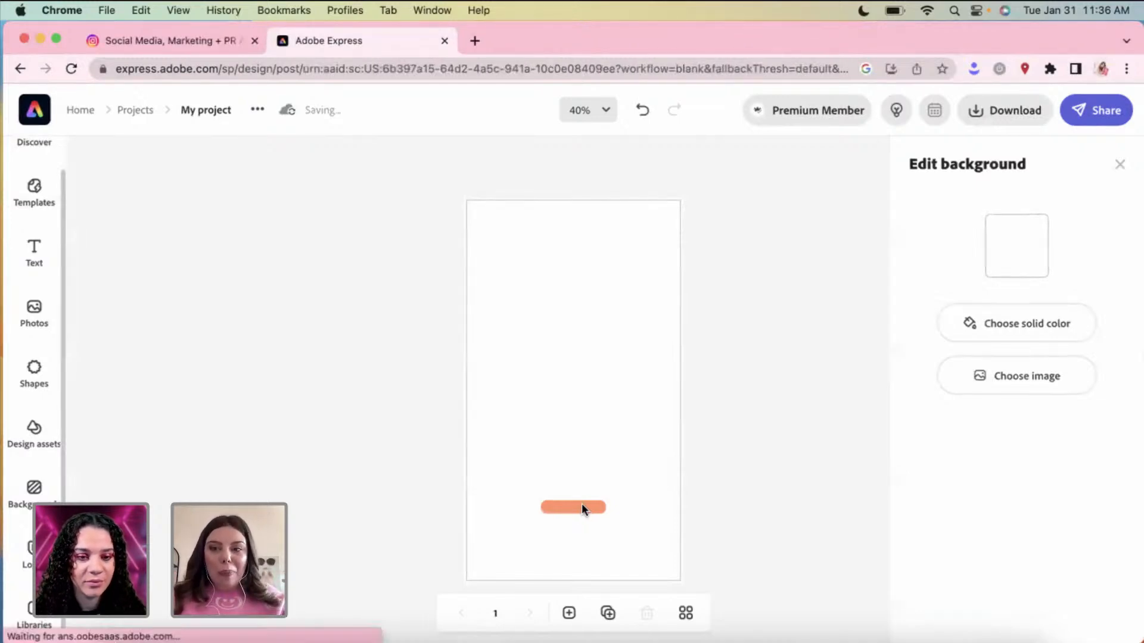
left_click(544, 499)
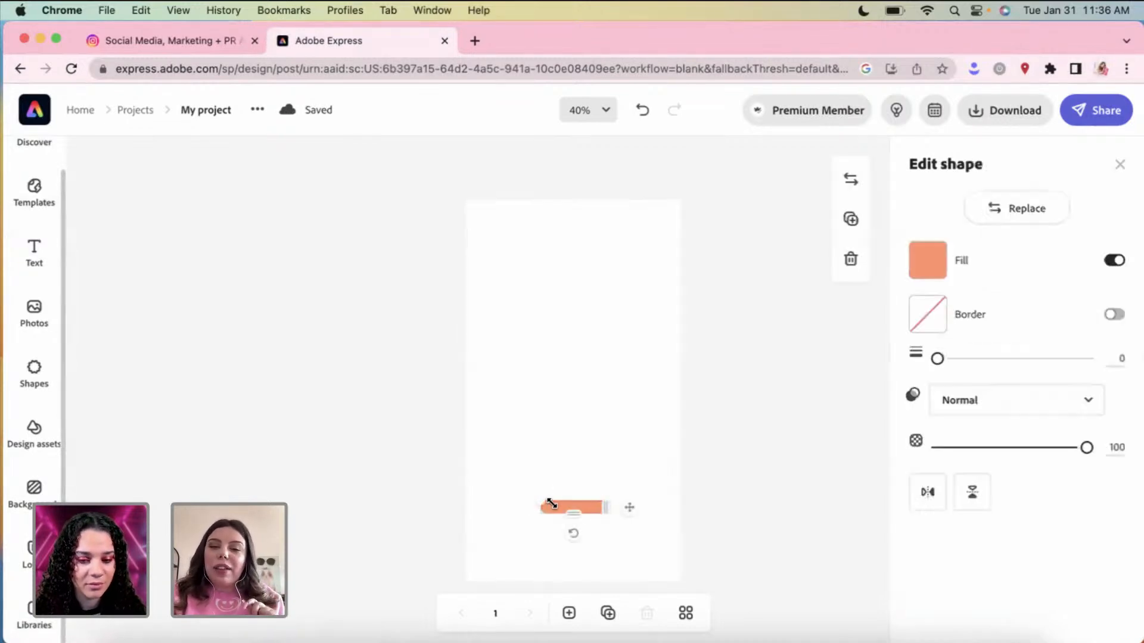
left_click_drag(550, 504, 554, 504)
left_click(591, 505)
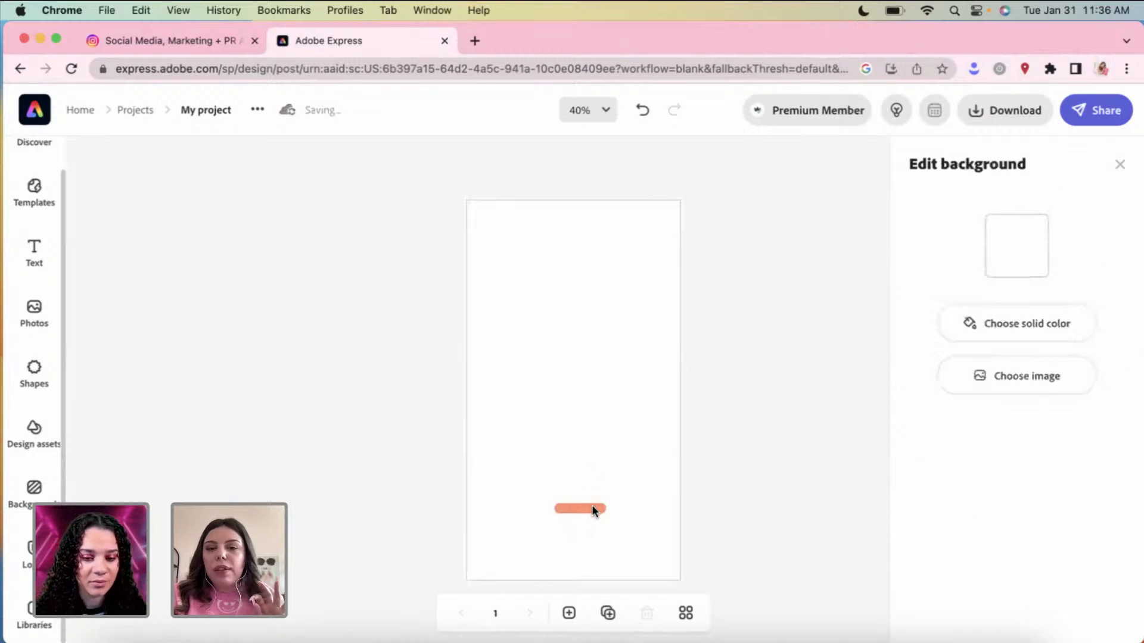
left_click_drag(592, 506, 587, 497)
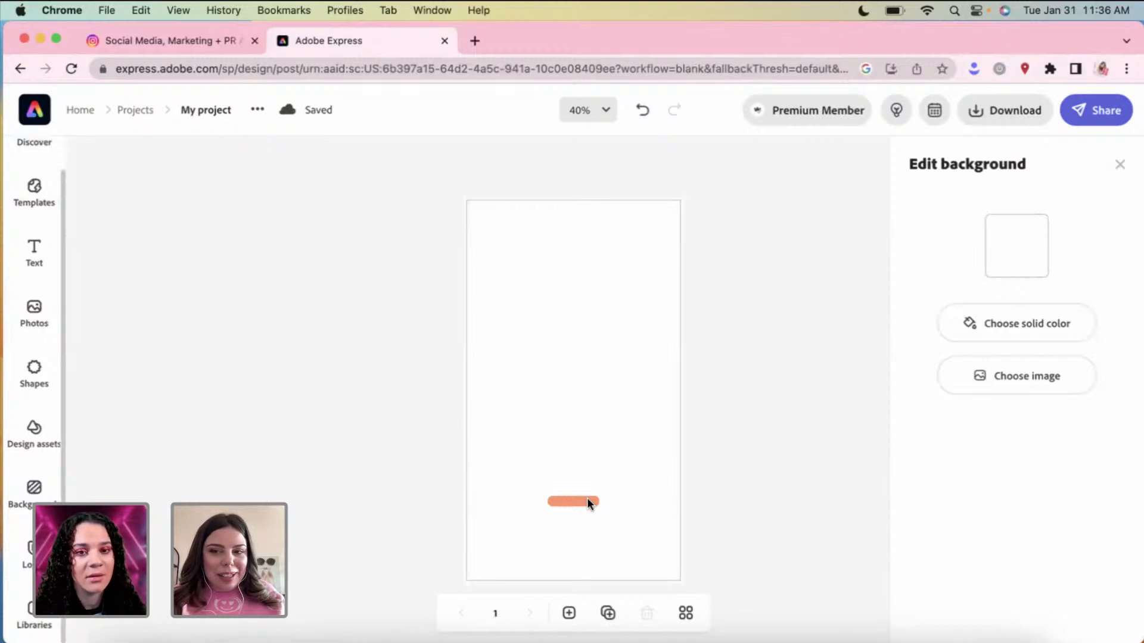
left_click_drag(572, 501, 506, 492)
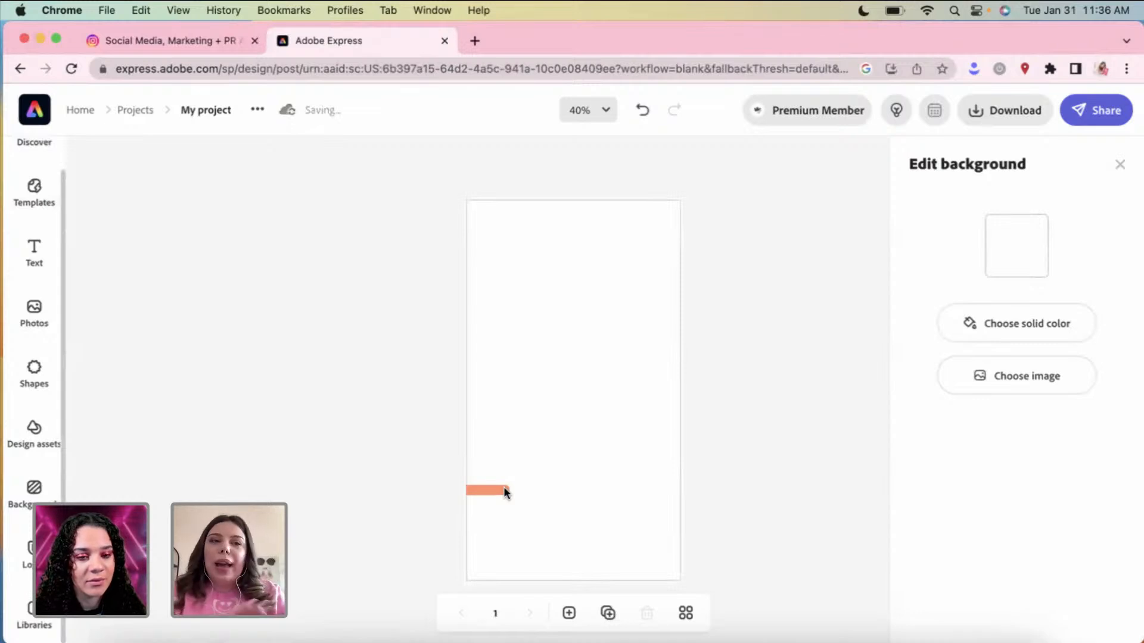
left_click_drag(504, 489, 520, 485)
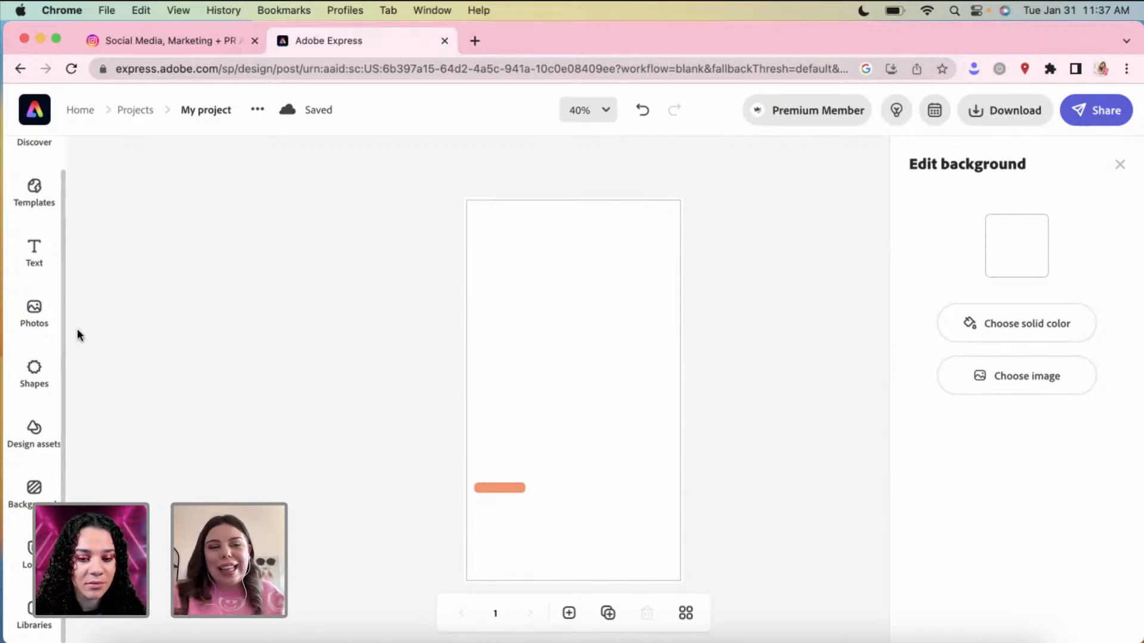
Step: Upload the pink diffuser photo 61nC5w5ZtUL._AC_SX679_.jpg from Downloads, enlarge it and align it to the page's right edge
left_click(37, 310)
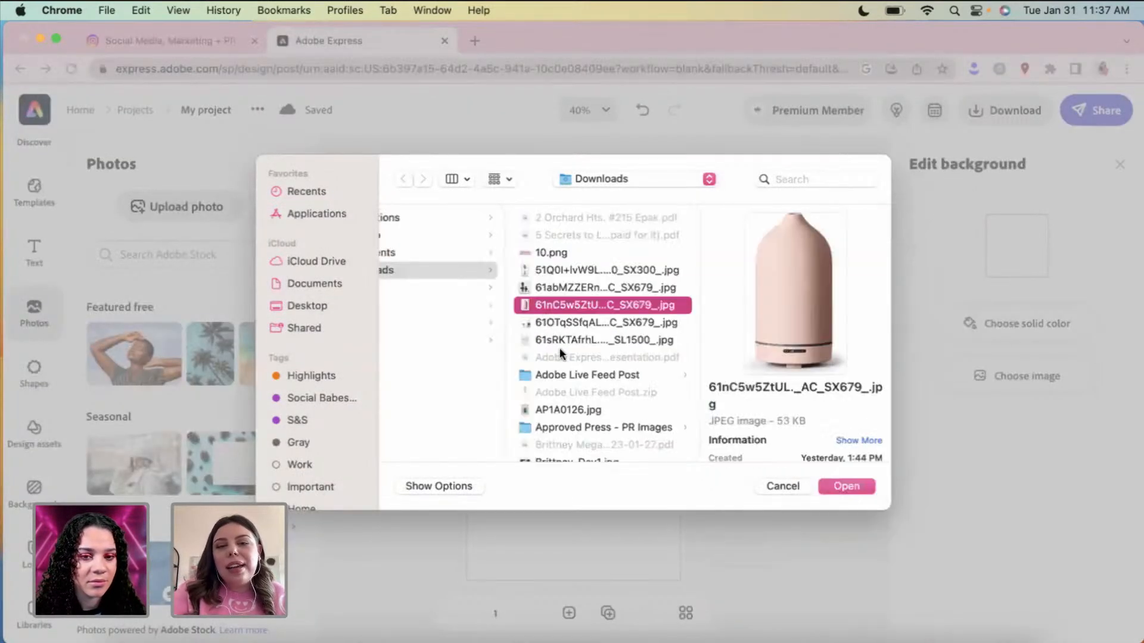
key("Return")
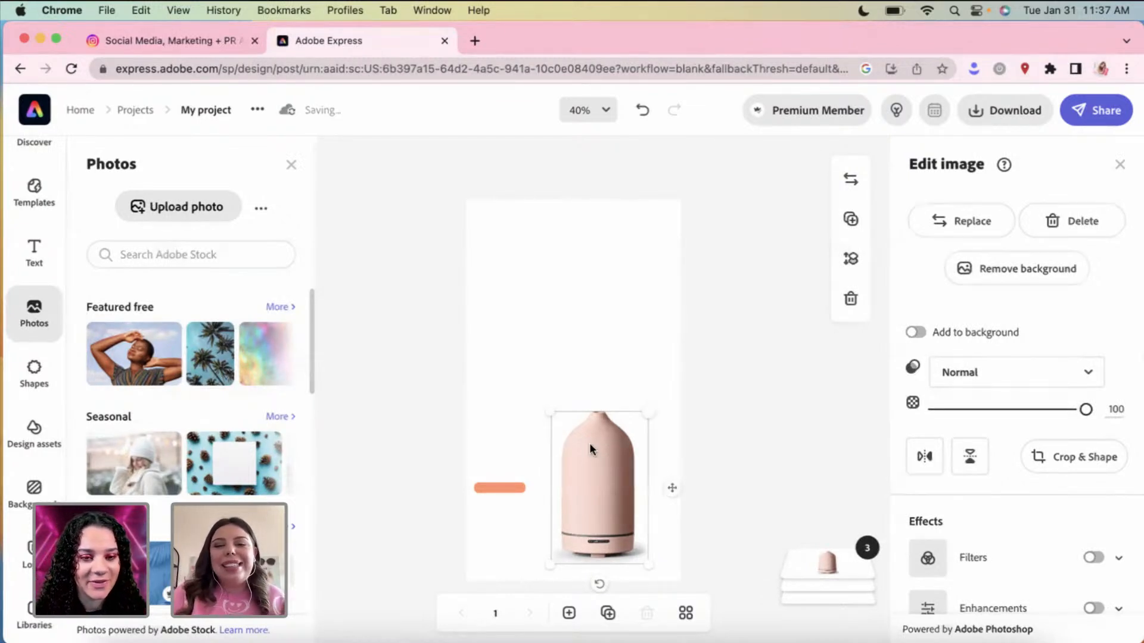
left_click_drag(648, 411, 695, 338)
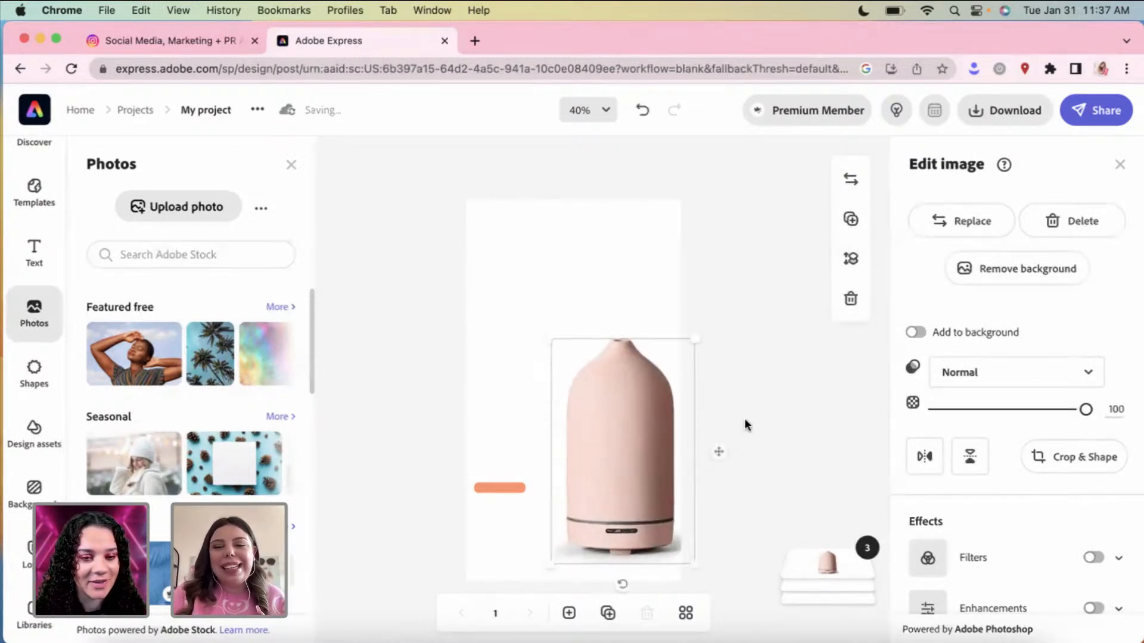
left_click(810, 313)
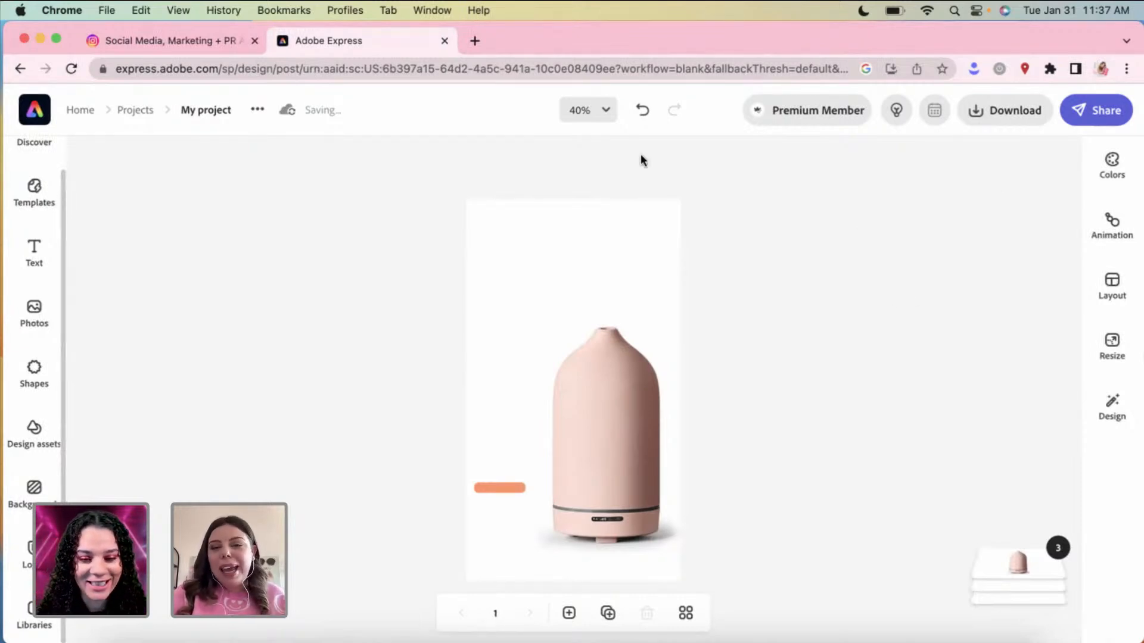
Step: Set the story's background to a solid light pink
left_click(1041, 159)
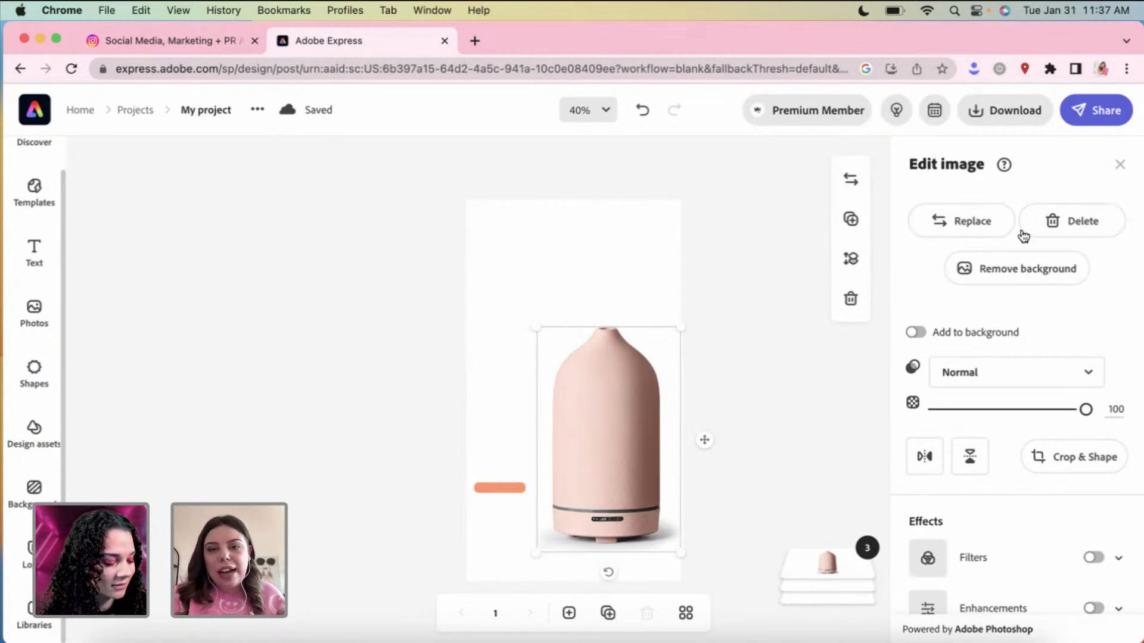
left_click(818, 195)
left_click(1017, 245)
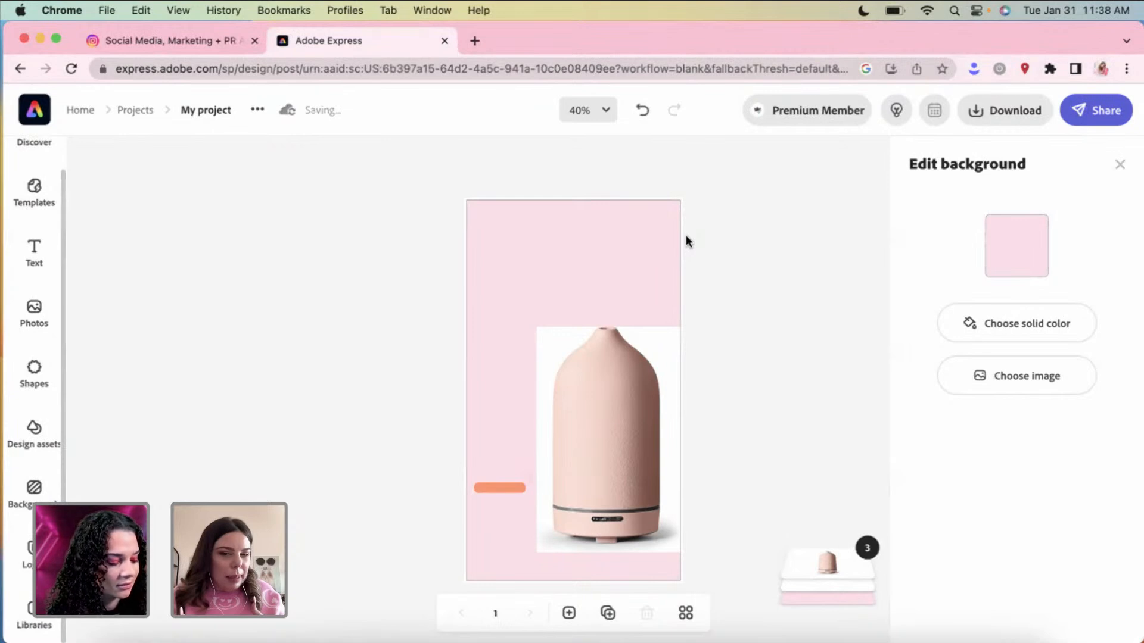
Step: Remove the background from the diffuser photo
left_click(635, 354)
left_click(1008, 267)
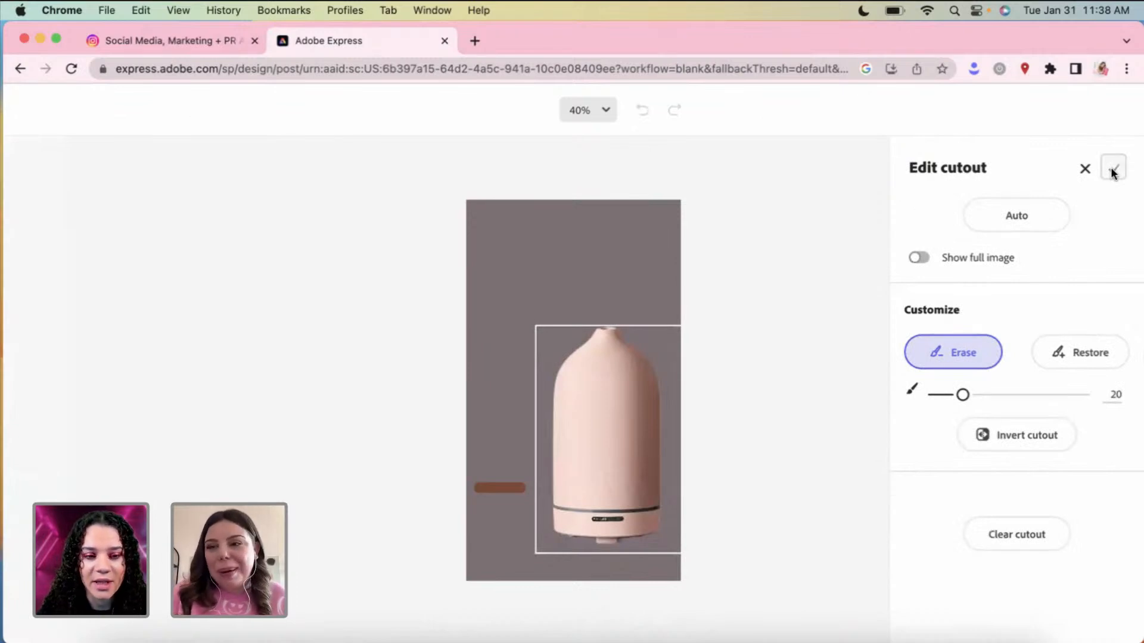
Step: Accept the diffuser photo's cutout, then undo and redo the background removal to compare both versions
left_click(1112, 170)
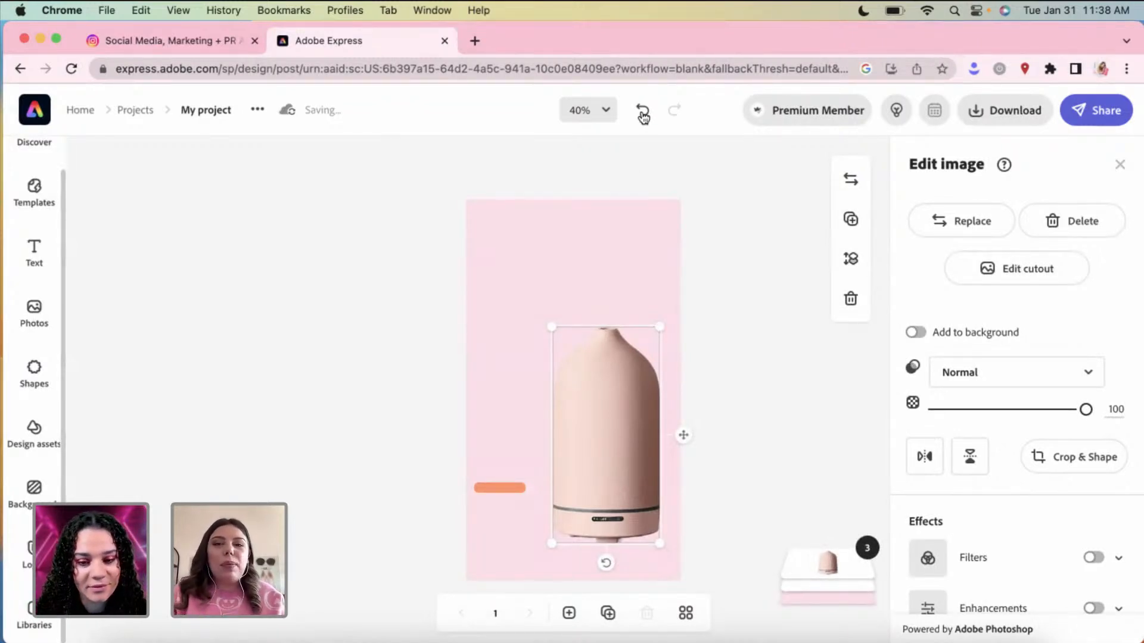
left_click(643, 112)
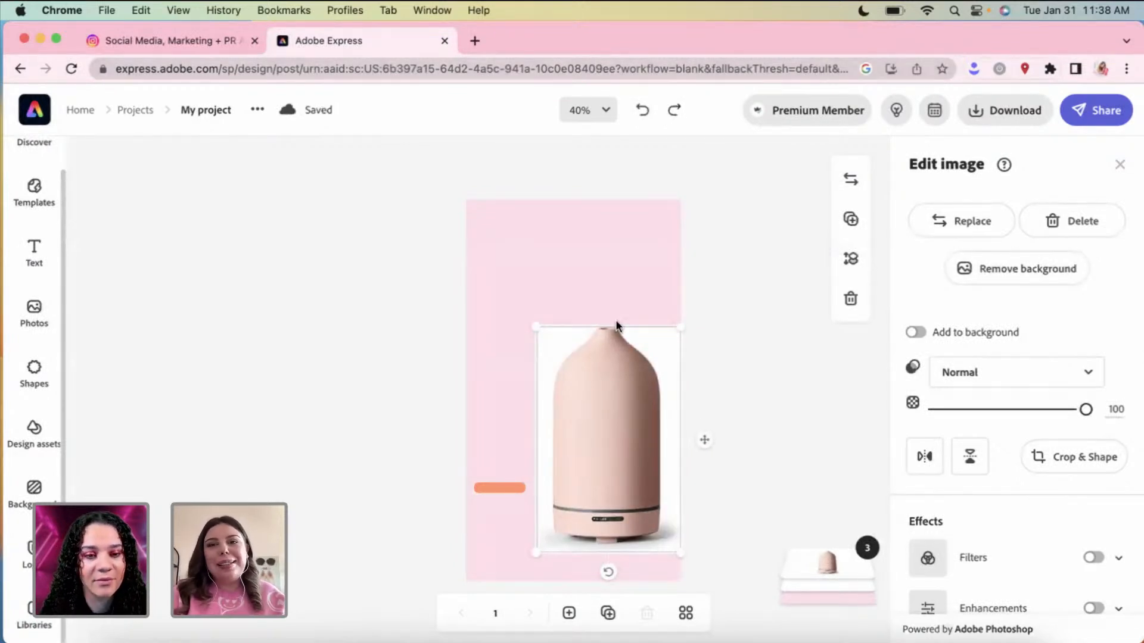
key("super+shift+z")
Step: Enlarge the cut-out diffuser and place it in the lower right area of the page
left_click(625, 348)
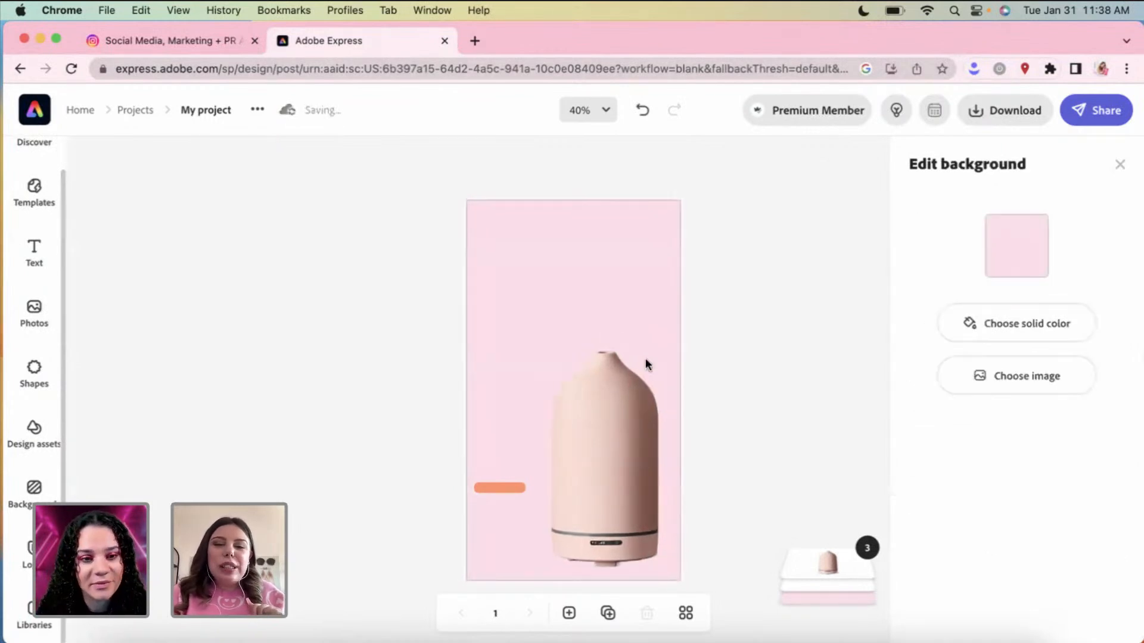
left_click(587, 380)
left_click_drag(658, 350, 681, 304)
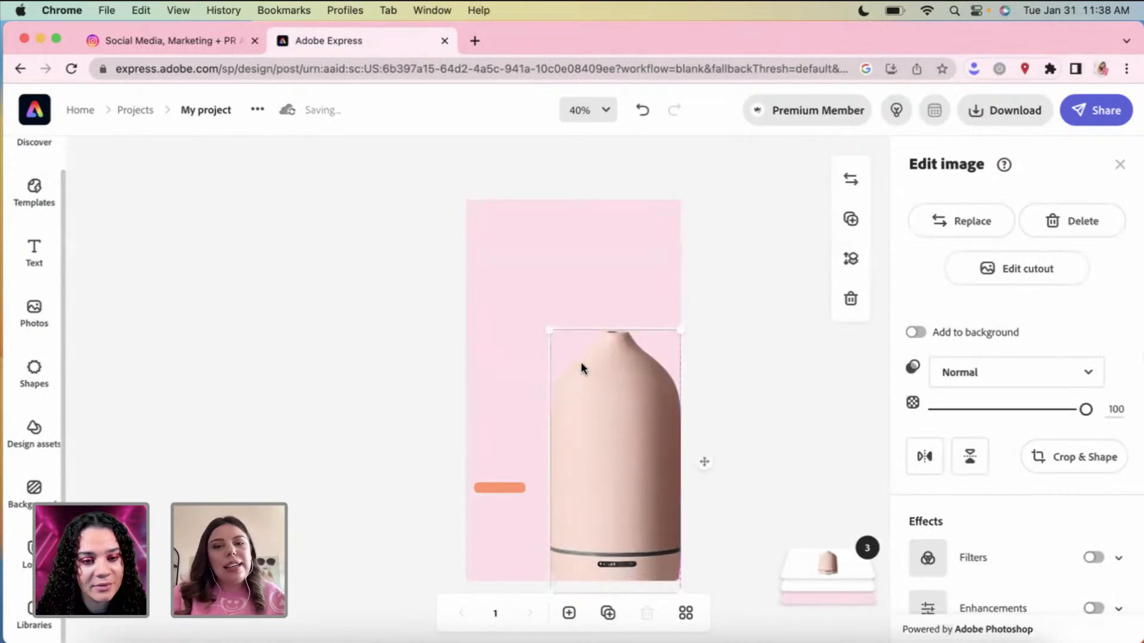
key("Escape")
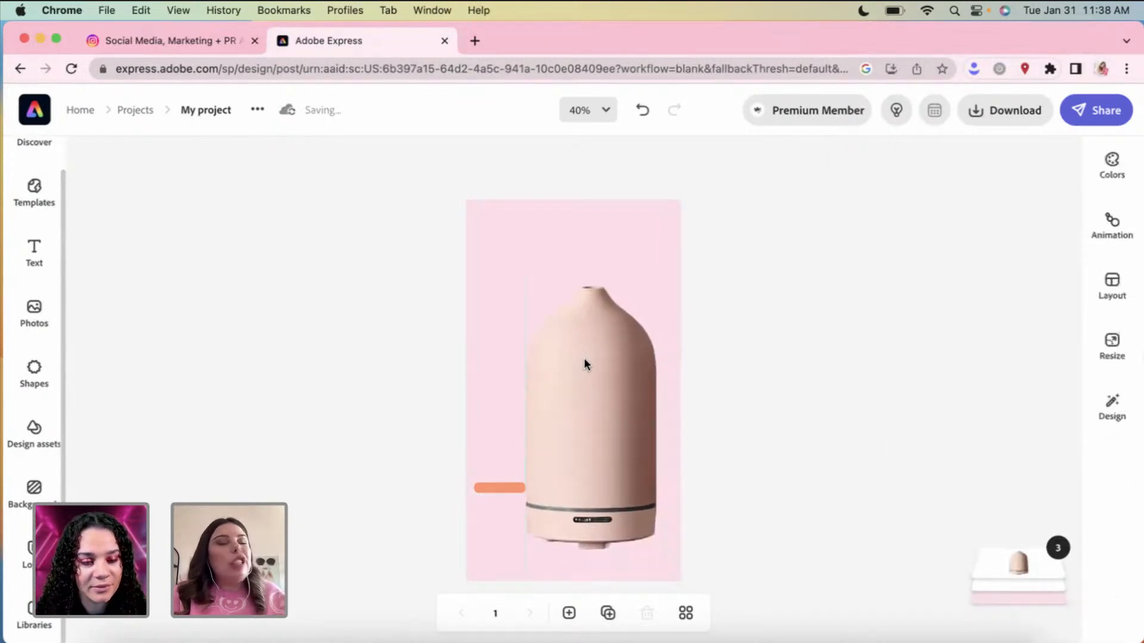
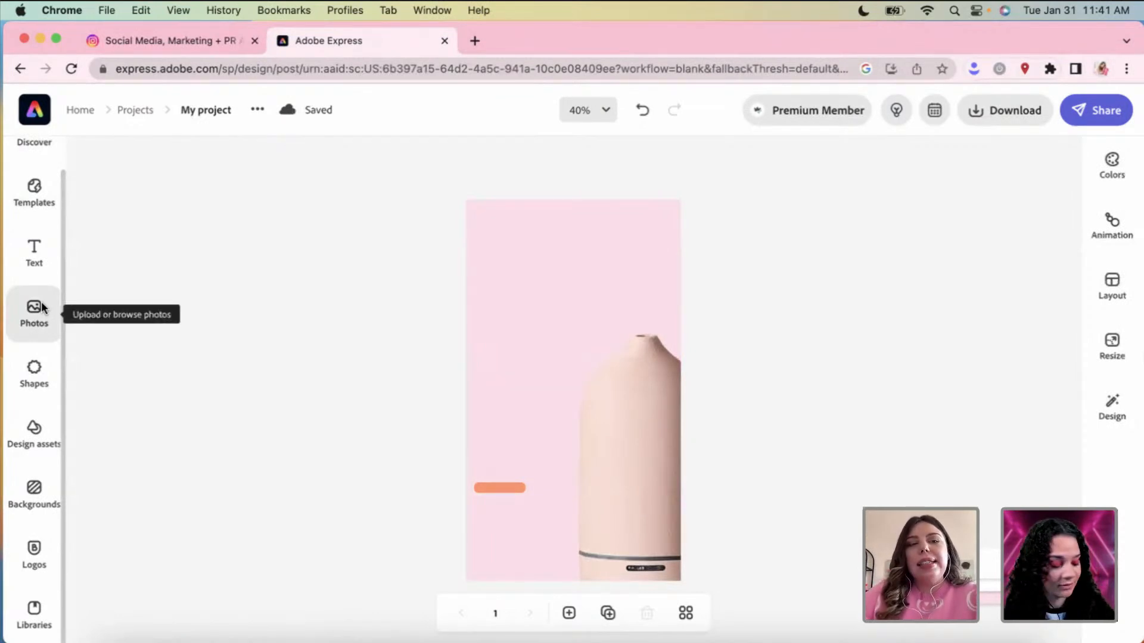
Step: Search the shapes library for "circle" and look through the shapes for one to frame the diffuser
left_click(34, 371)
left_click(188, 201)
key("super+a")
key("BackSpace")
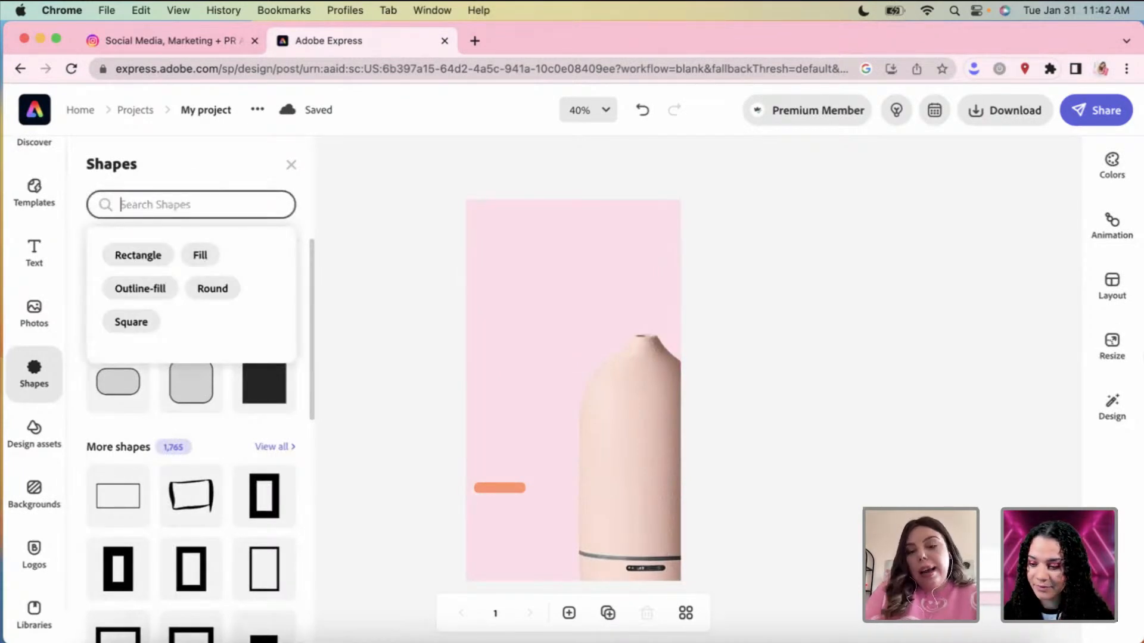
type("circle")
key("Return")
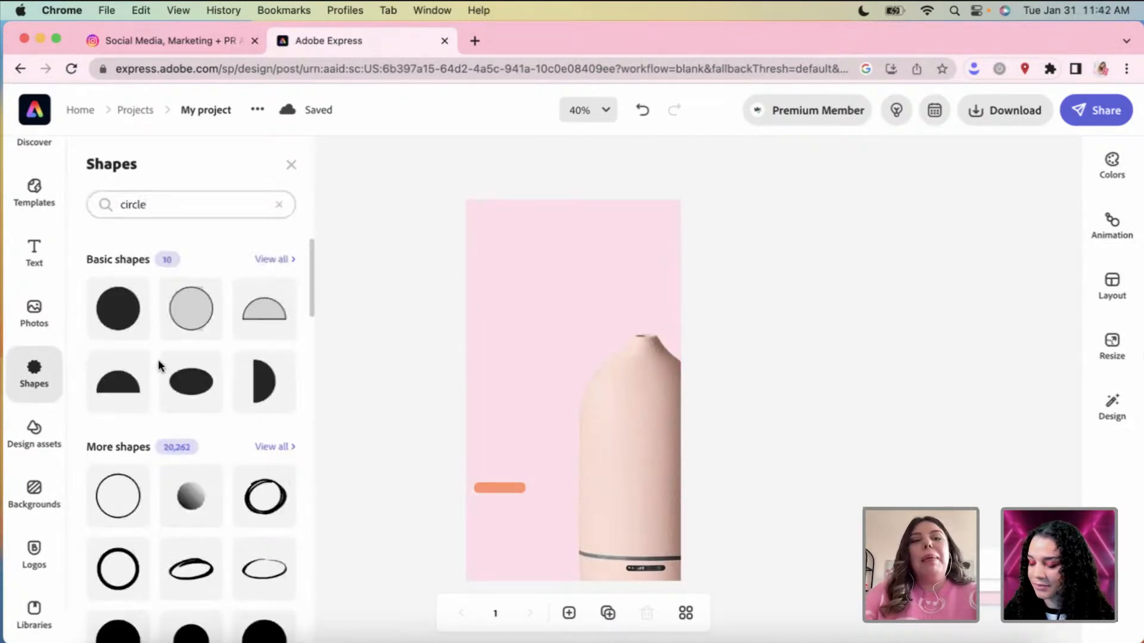
scroll(158, 359, "down", 10)
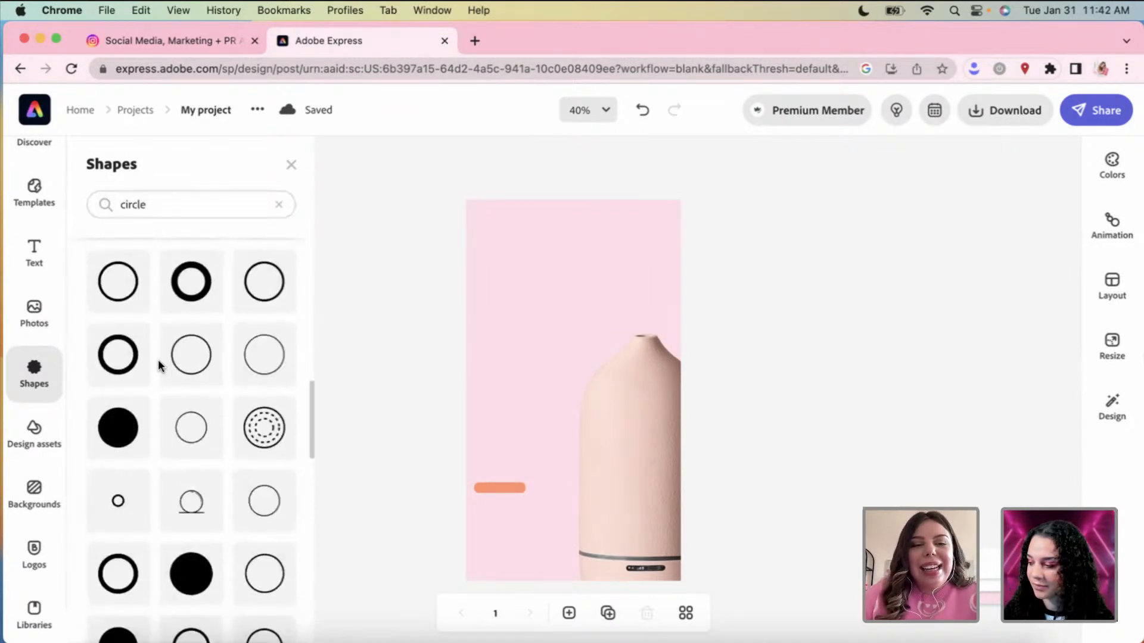
scroll(159, 360, "down", 10)
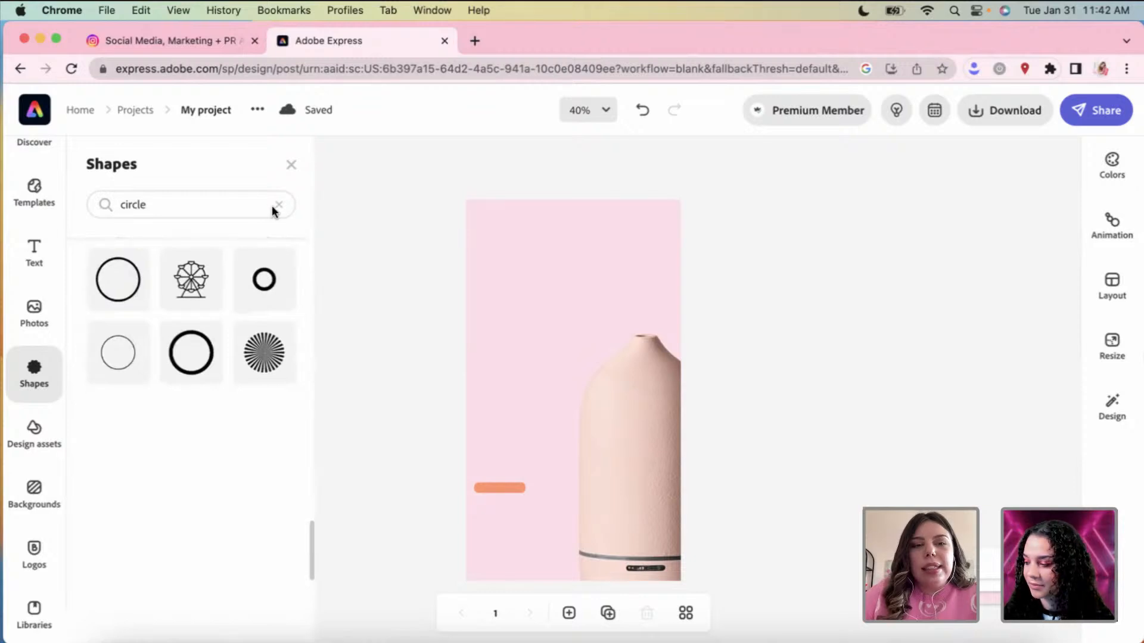
Step: Search the shapes library for "round", repeat the search once and clear it
triple_click(223, 204)
key("BackSpace")
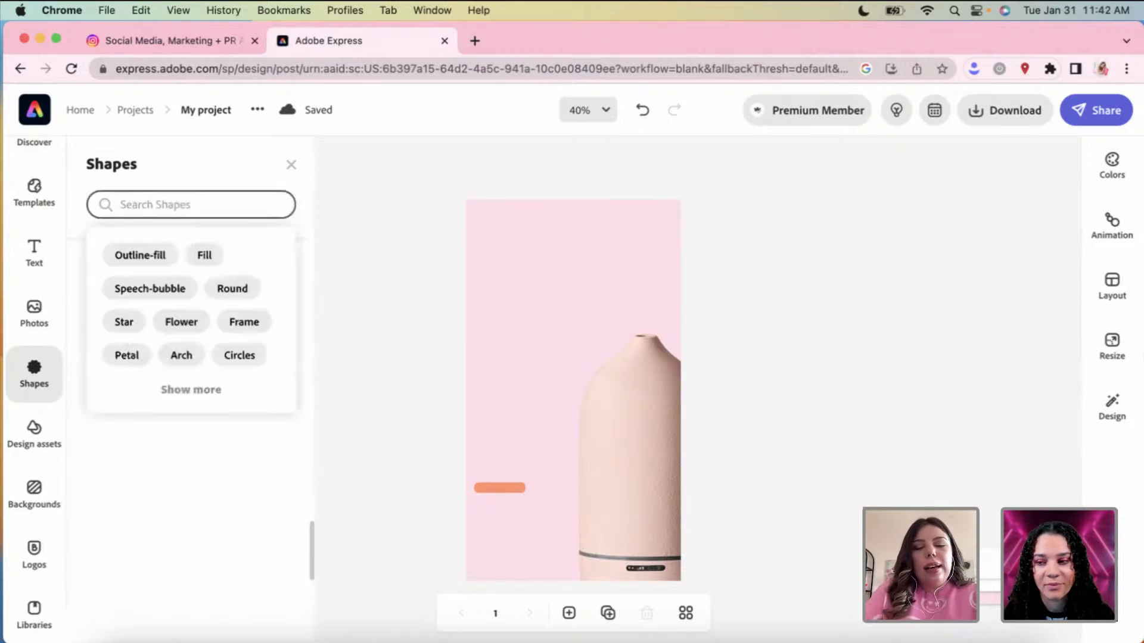
type("r")
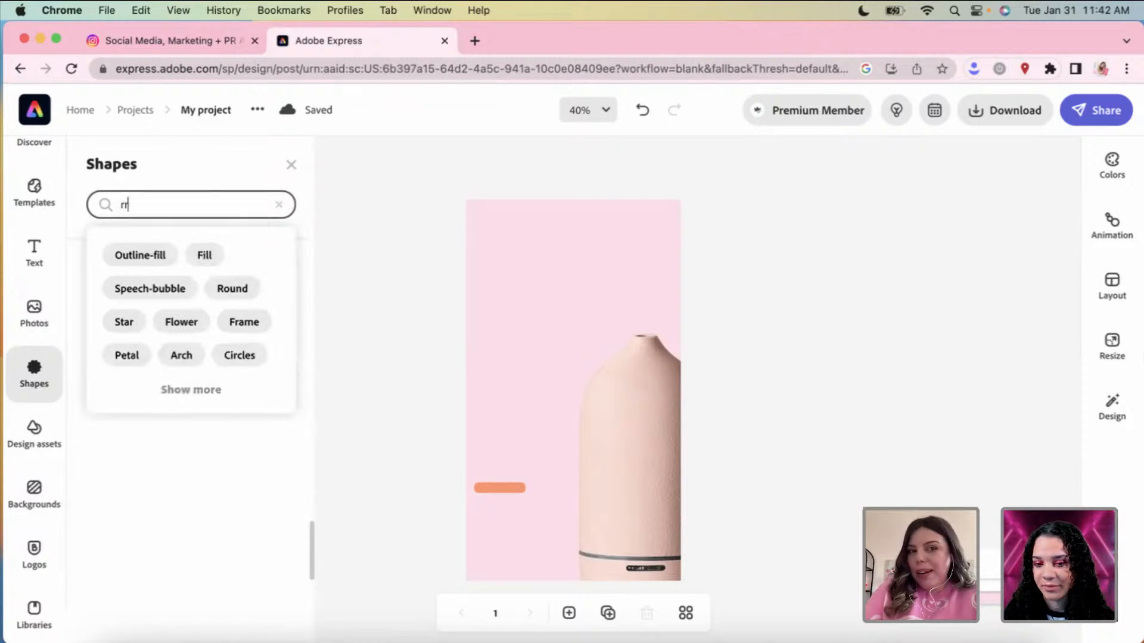
type("ound")
key("Return")
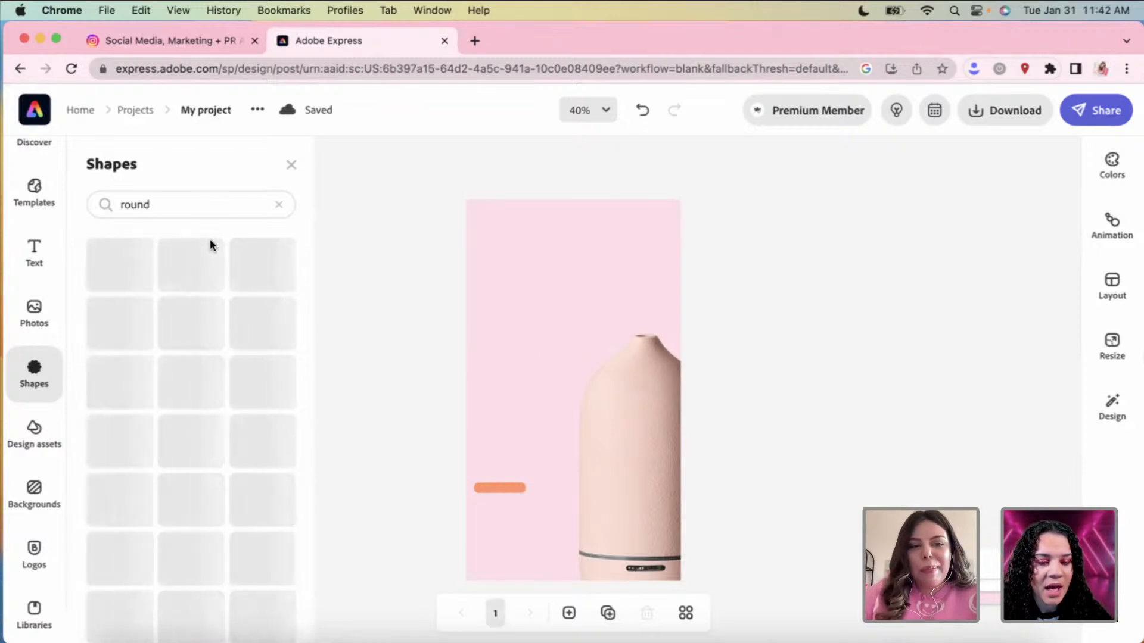
left_click(181, 204)
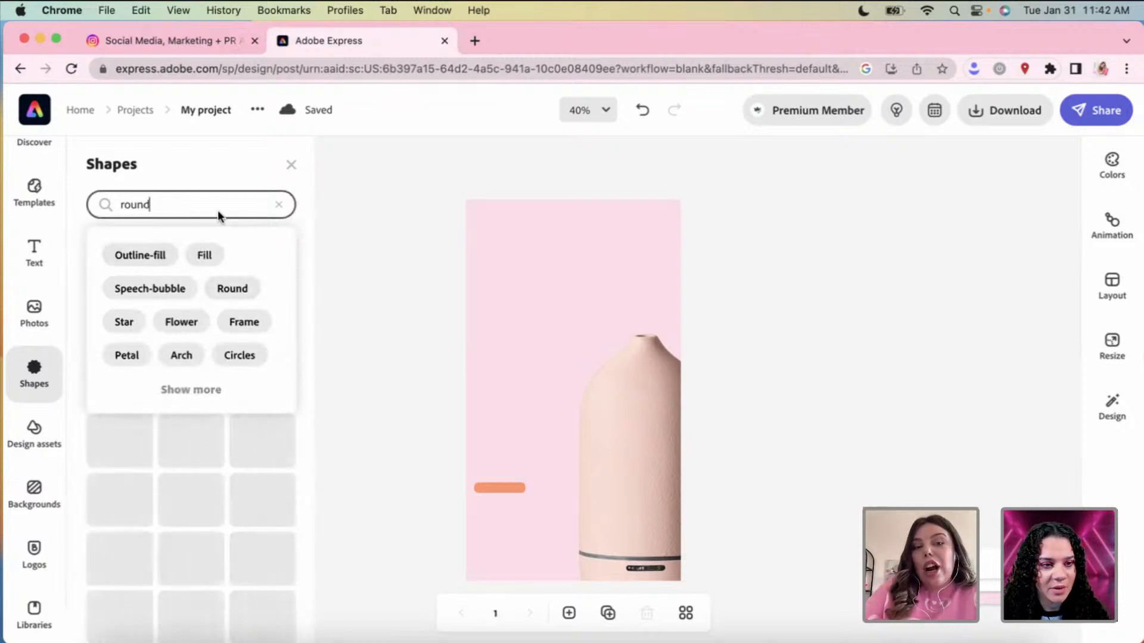
key("Return")
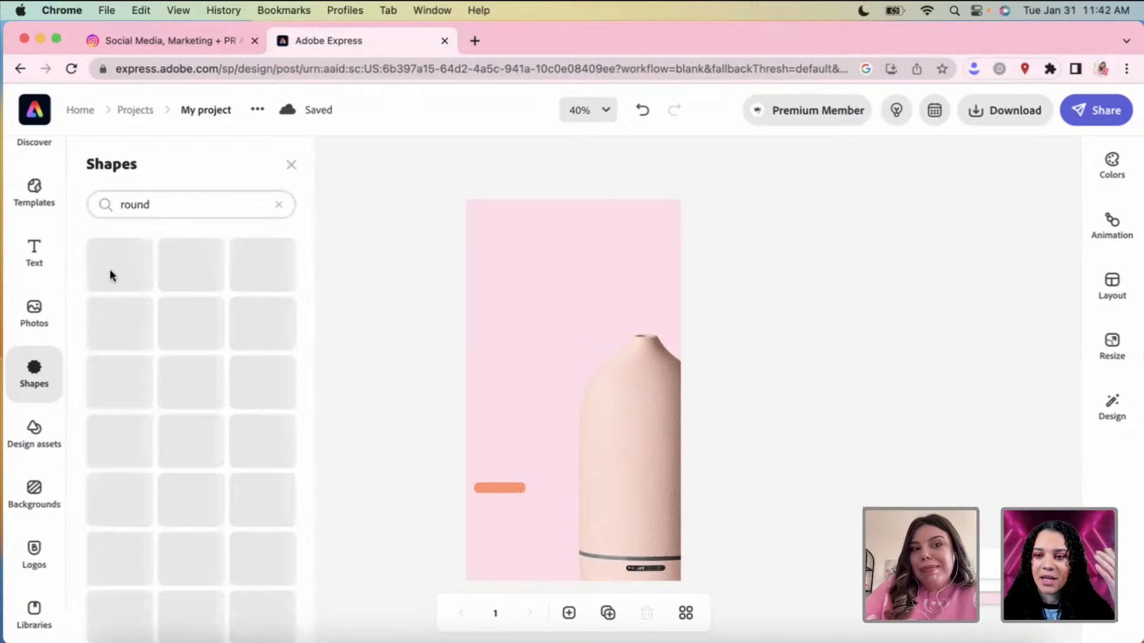
left_click(283, 207)
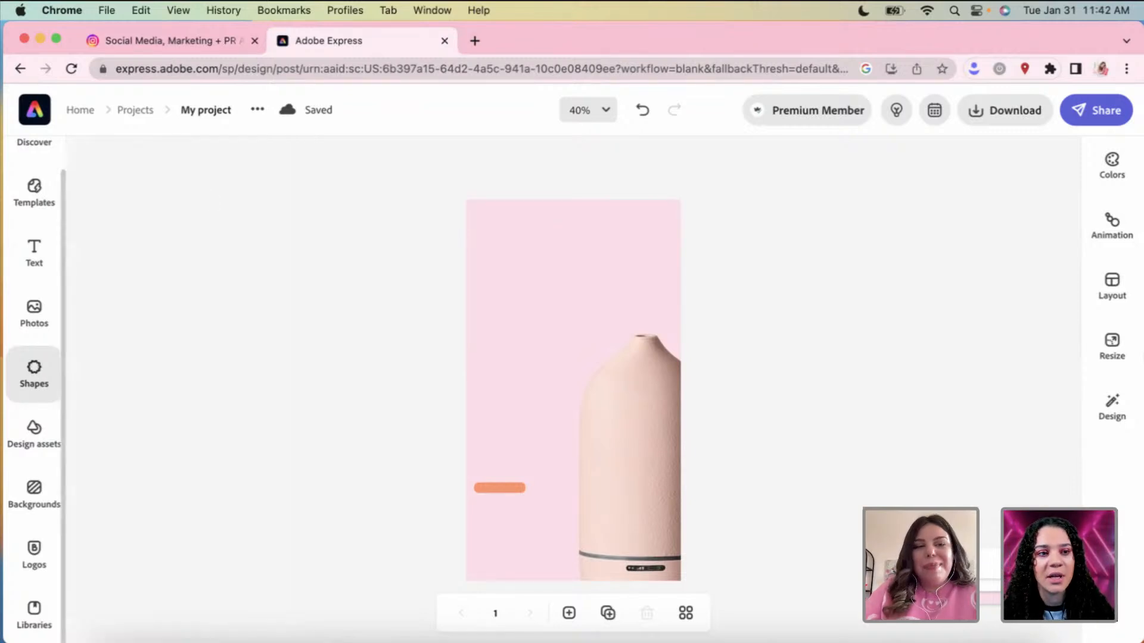
Step: Search the shapes library for "arch" and add the basic filled arch with an outline beside the diffuser
left_click(34, 372)
left_click(213, 203)
type("a")
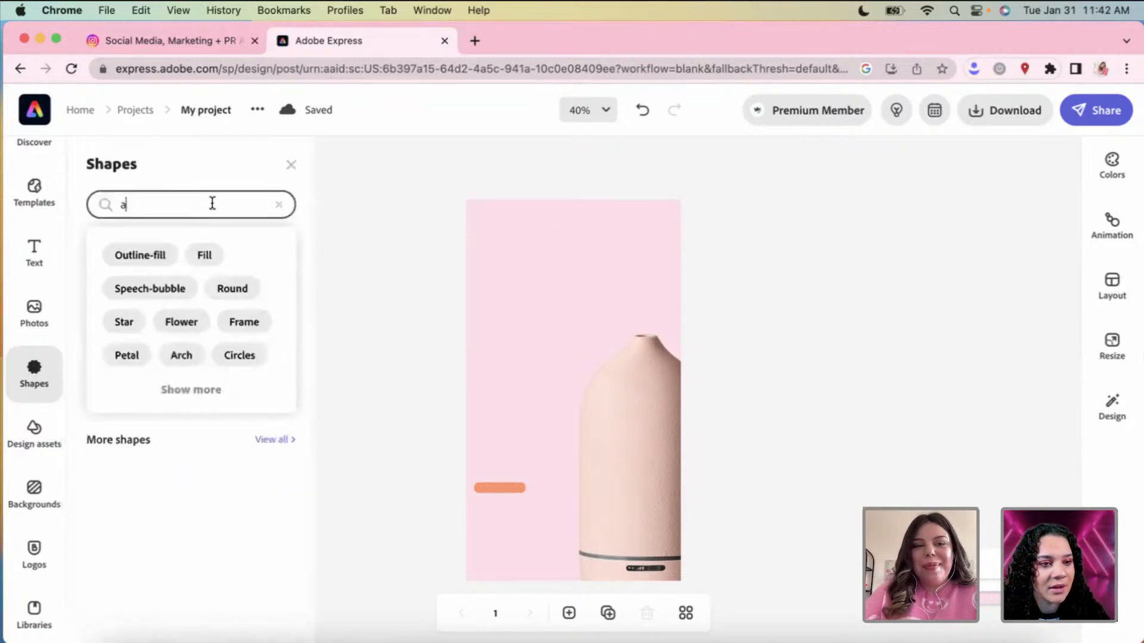
type("rch")
key("Return")
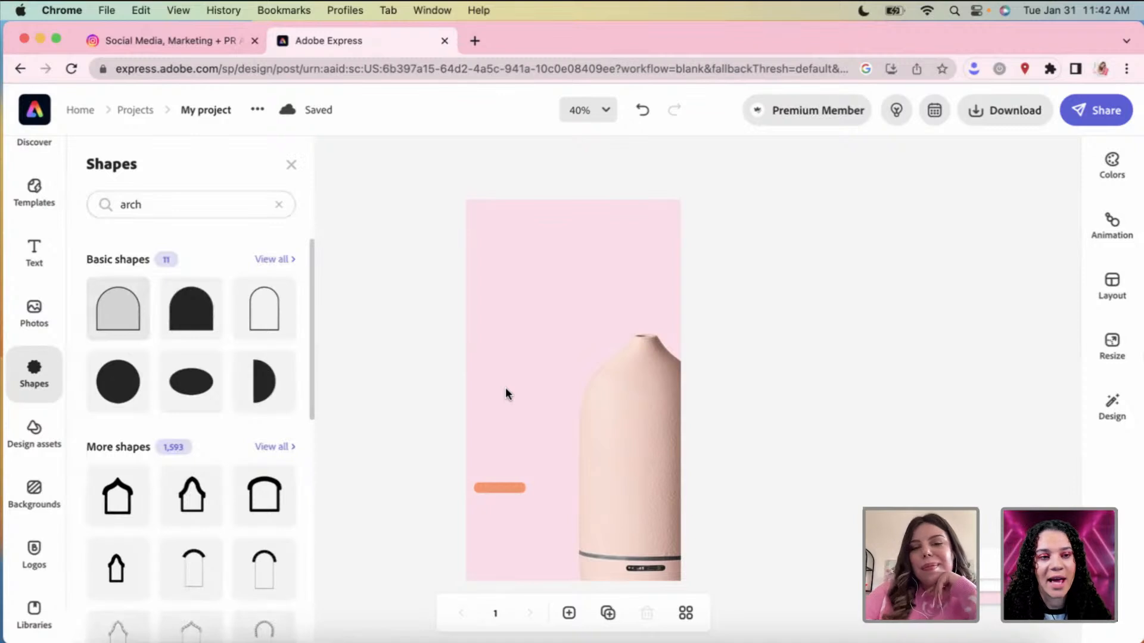
left_click_drag(506, 394, 506, 394)
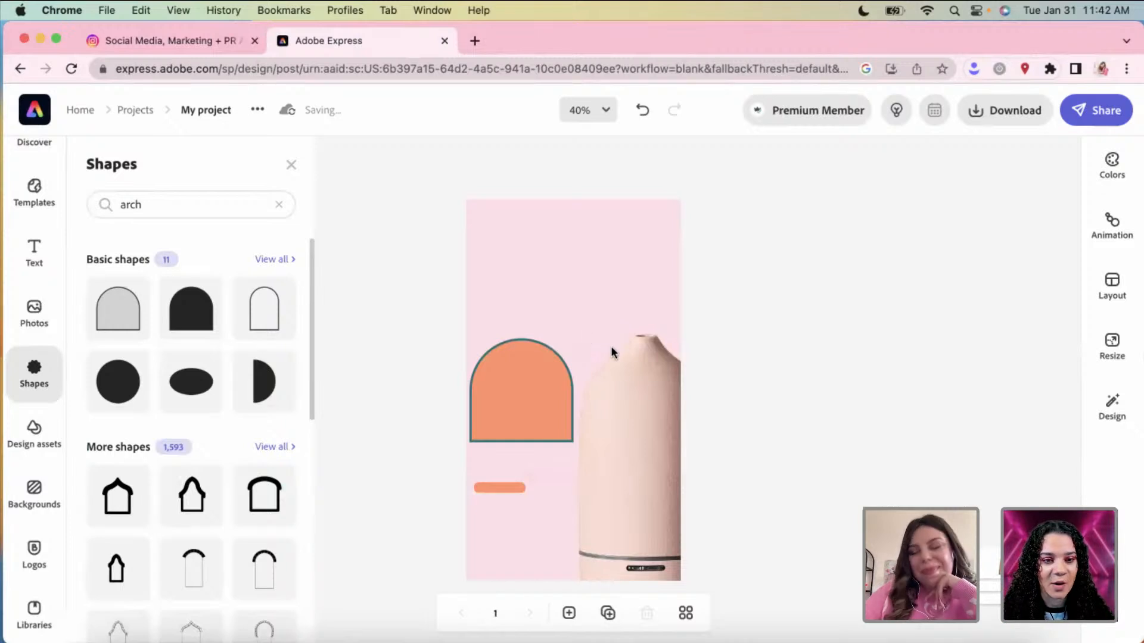
Step: Move the arch over the diffuser and stretch it wider and taller until it runs off the page's right and bottom edges
left_click_drag(585, 346, 541, 334)
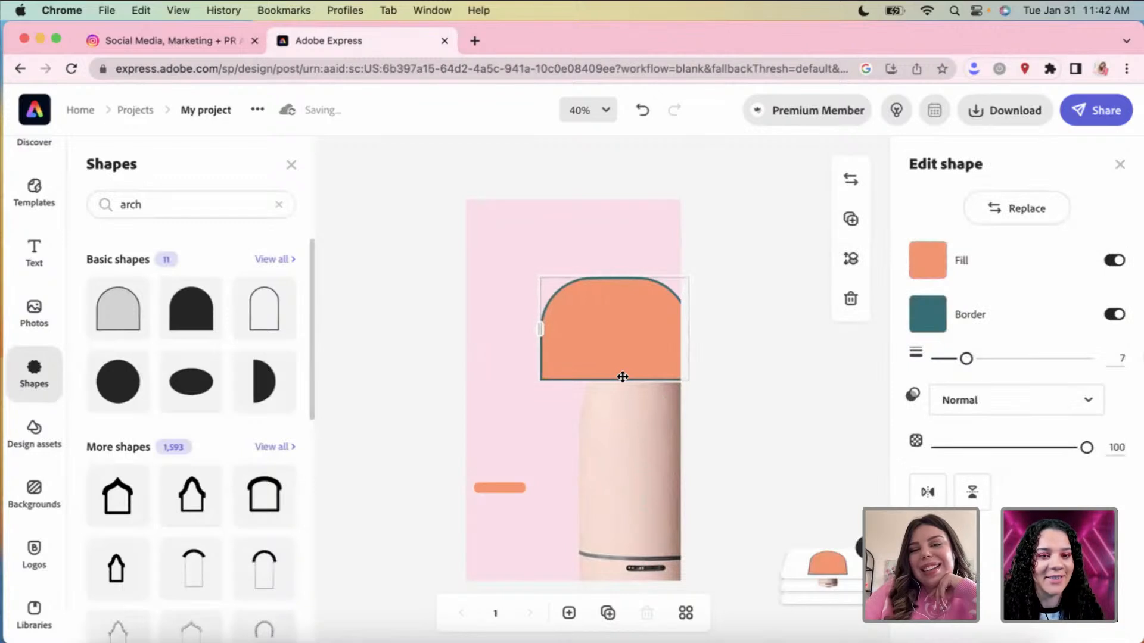
left_click_drag(615, 378, 615, 380)
left_click_drag(616, 425, 614, 614)
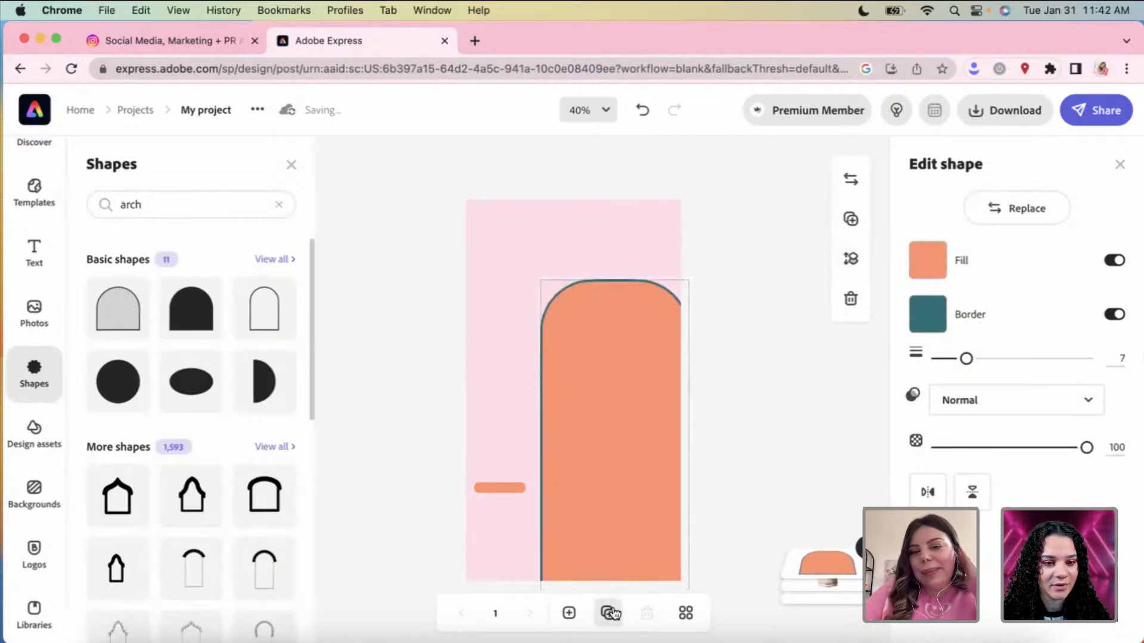
left_click_drag(620, 414, 633, 414)
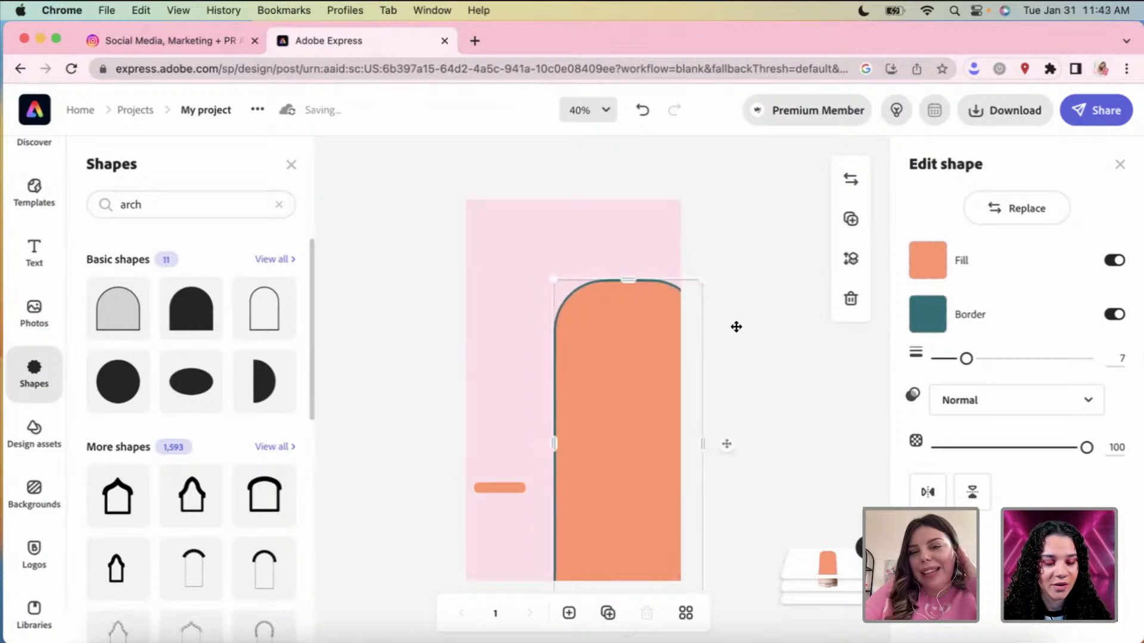
Step: Turn off the arch's fill and set its border to the hot pink S&S brand color #FF0080
left_click(930, 263)
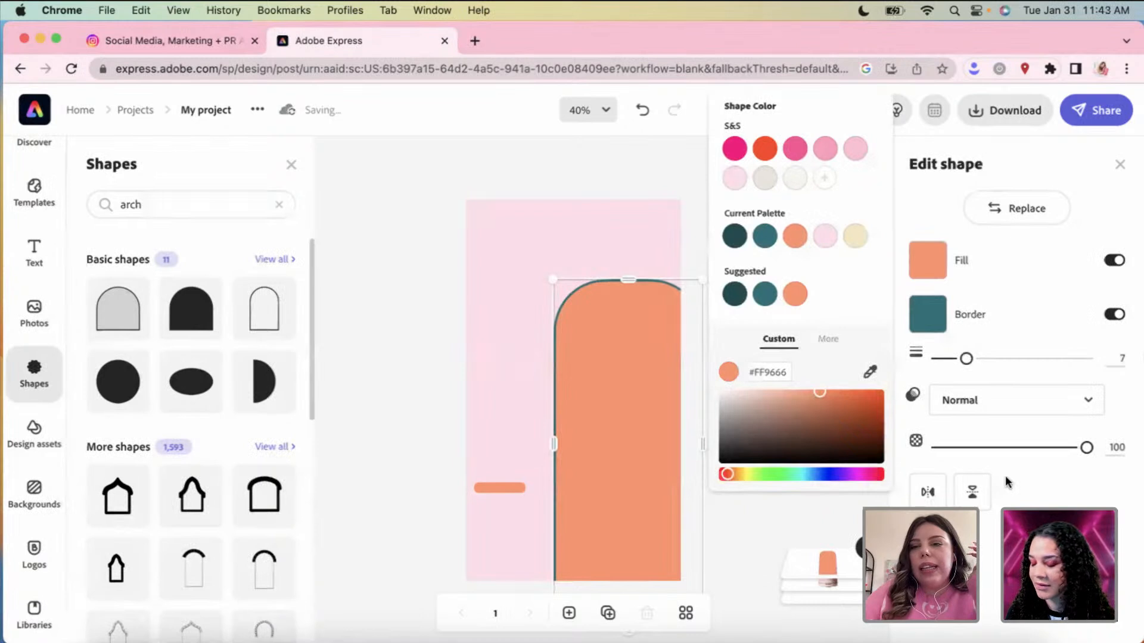
left_click(1116, 262)
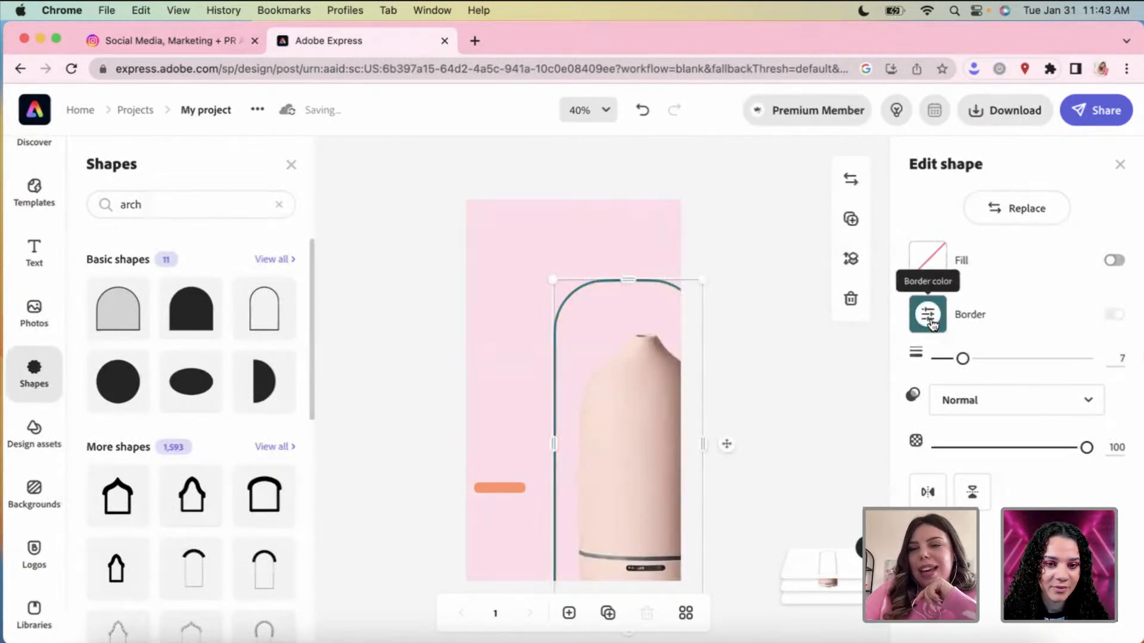
left_click(927, 314)
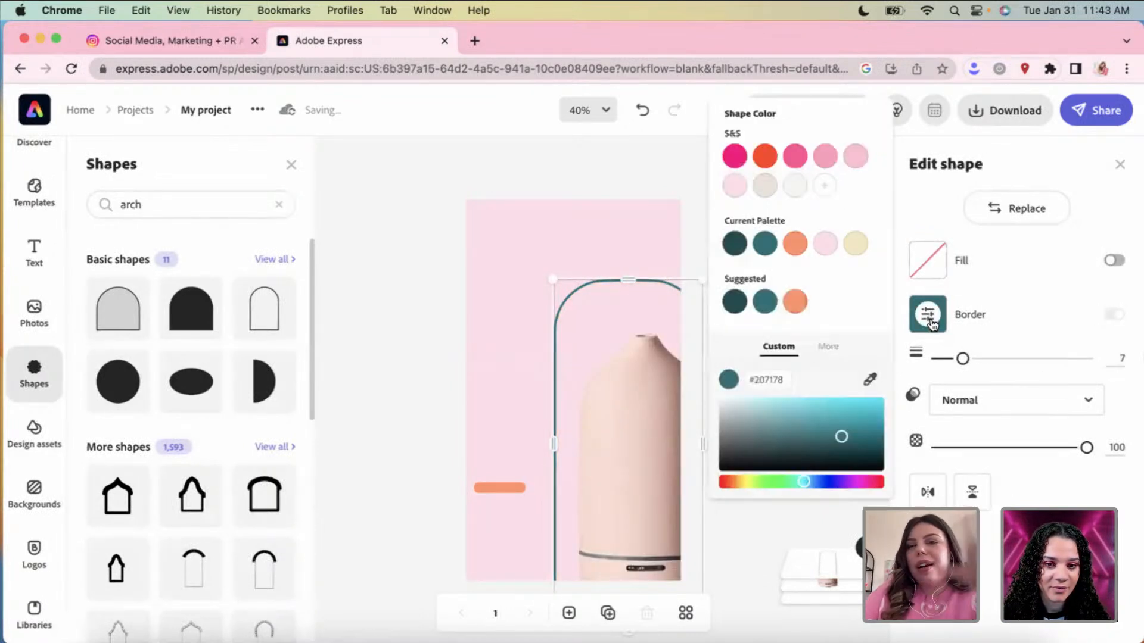
left_click(734, 157)
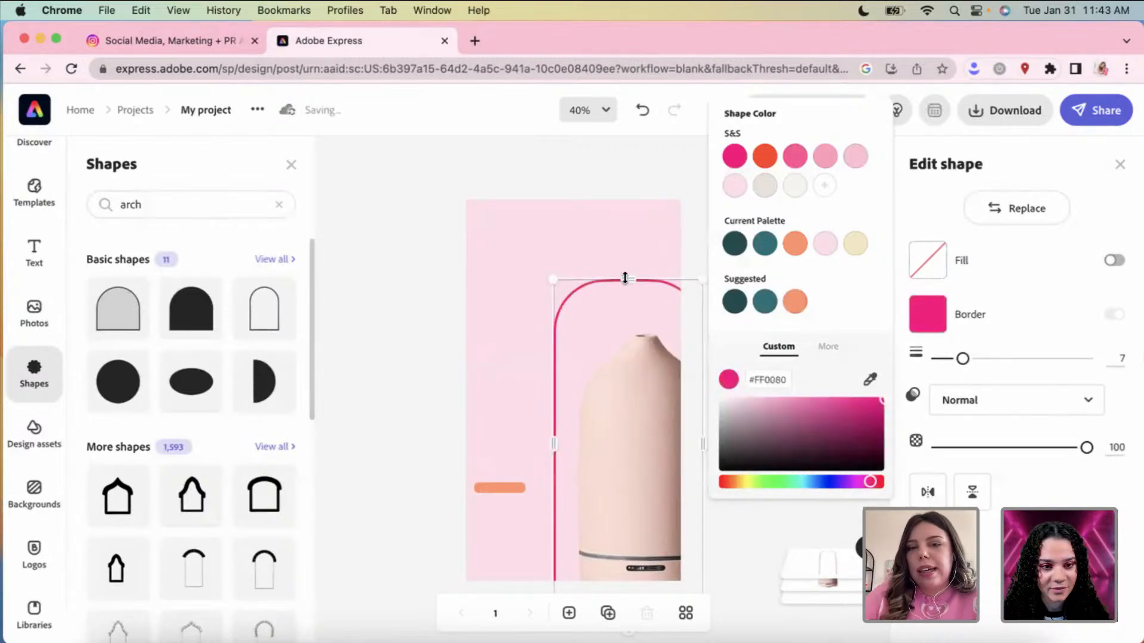
Step: Lower the arch's top edge, widen it leftward, shift it right around the diffuser and set the border thickness to 8
left_click_drag(626, 278, 625, 302)
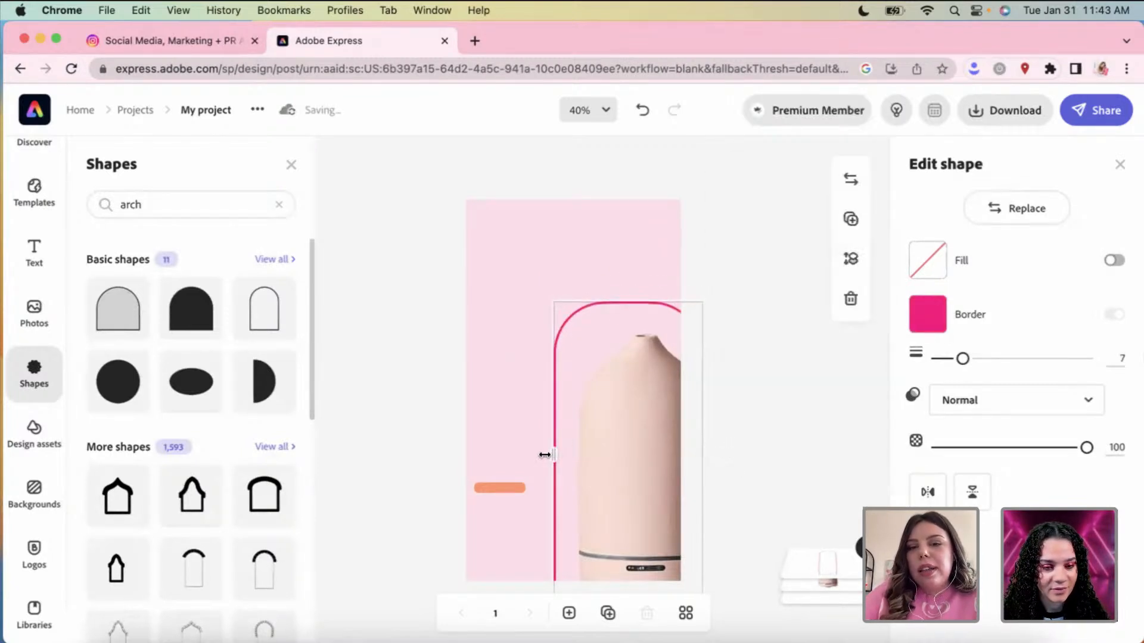
left_click_drag(551, 454, 524, 455)
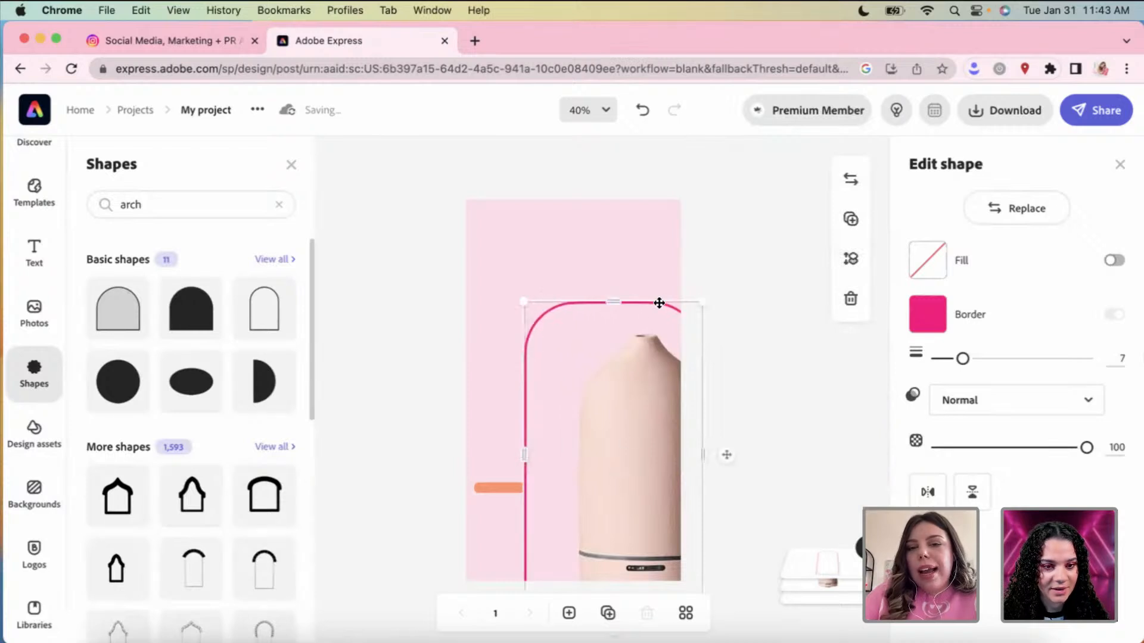
mouse_move(658, 303)
left_mouse_down()
mouse_move(681, 306)
mouse_move(669, 301)
left_mouse_up()
mouse_move(963, 359)
left_mouse_down()
mouse_move(976, 361)
mouse_move(965, 361)
left_mouse_up()
Step: Compare lighter S&S pinks on the arch's border and settle on the medium pink #FF5594
left_click(927, 314)
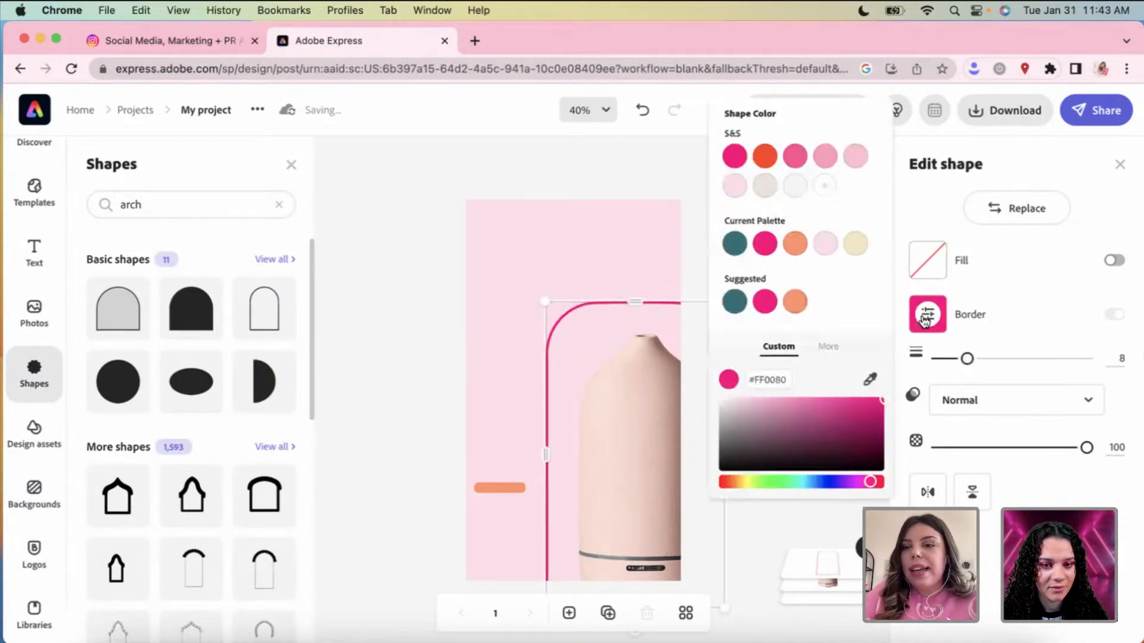
left_click(795, 156)
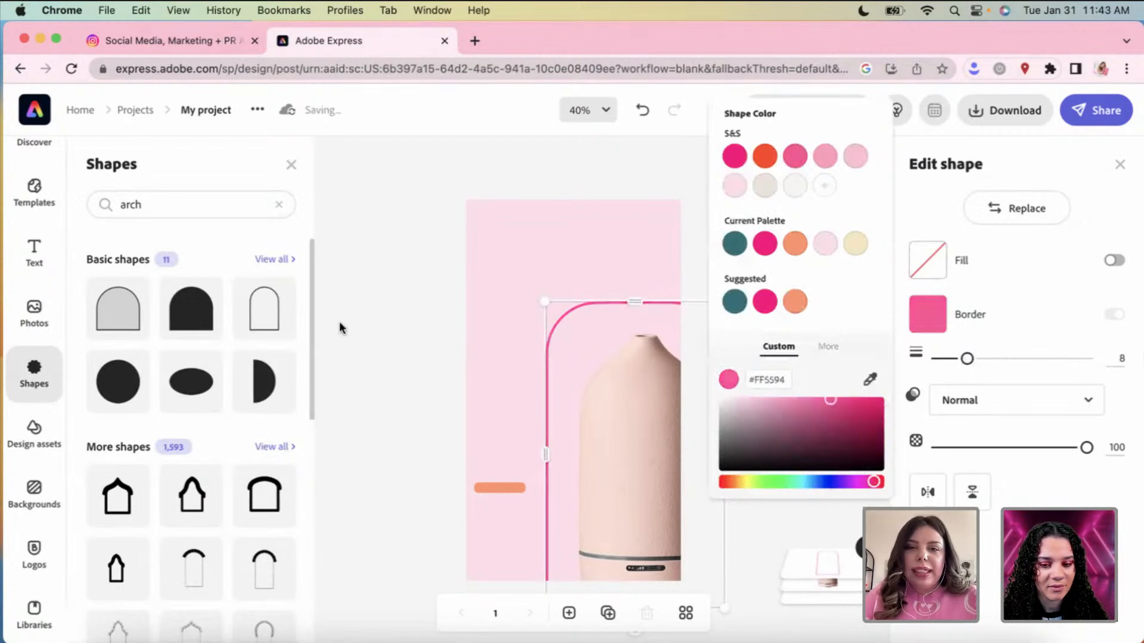
left_click(825, 156)
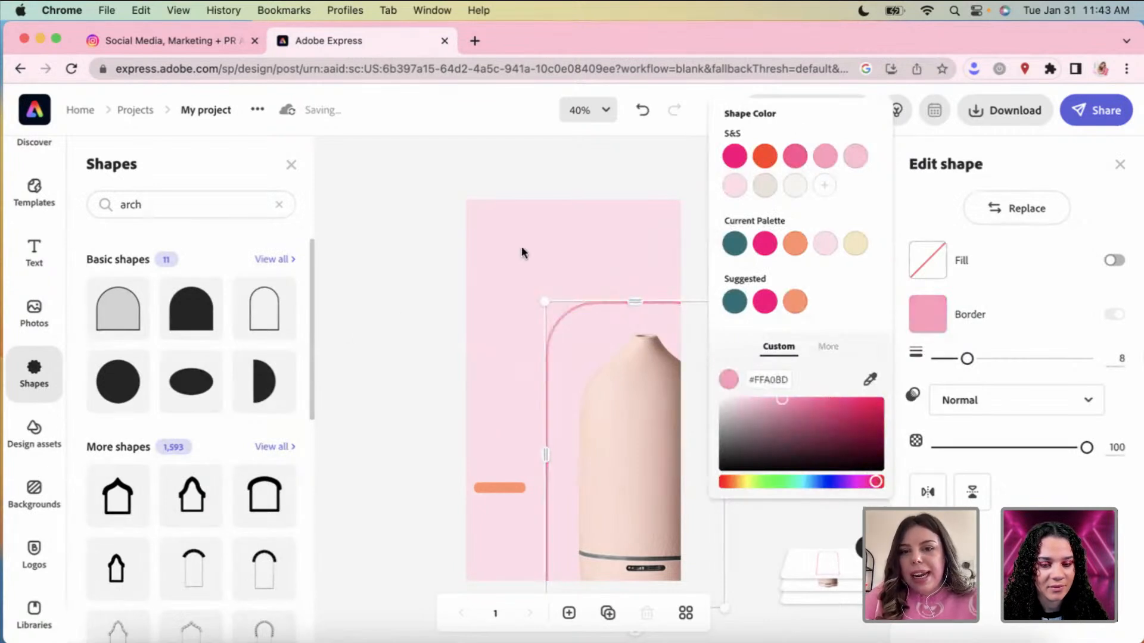
left_click(795, 156)
left_click(461, 303)
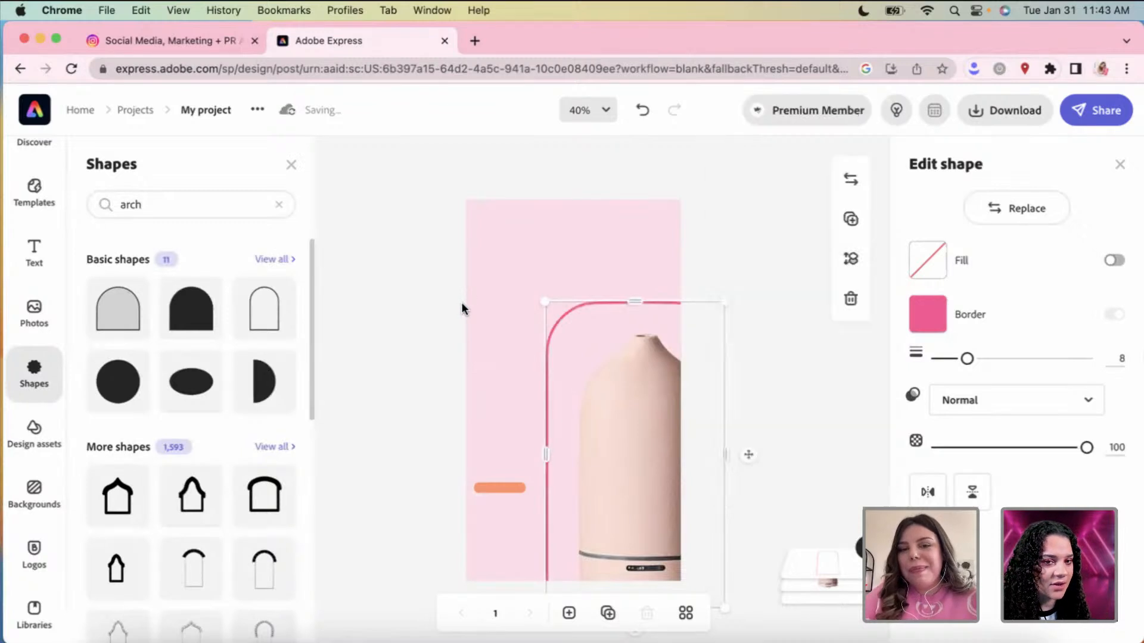
left_click(461, 302)
Step: Change the fill of the small orange bar to the red-orange S&S brand color and deselect it
left_click(509, 489)
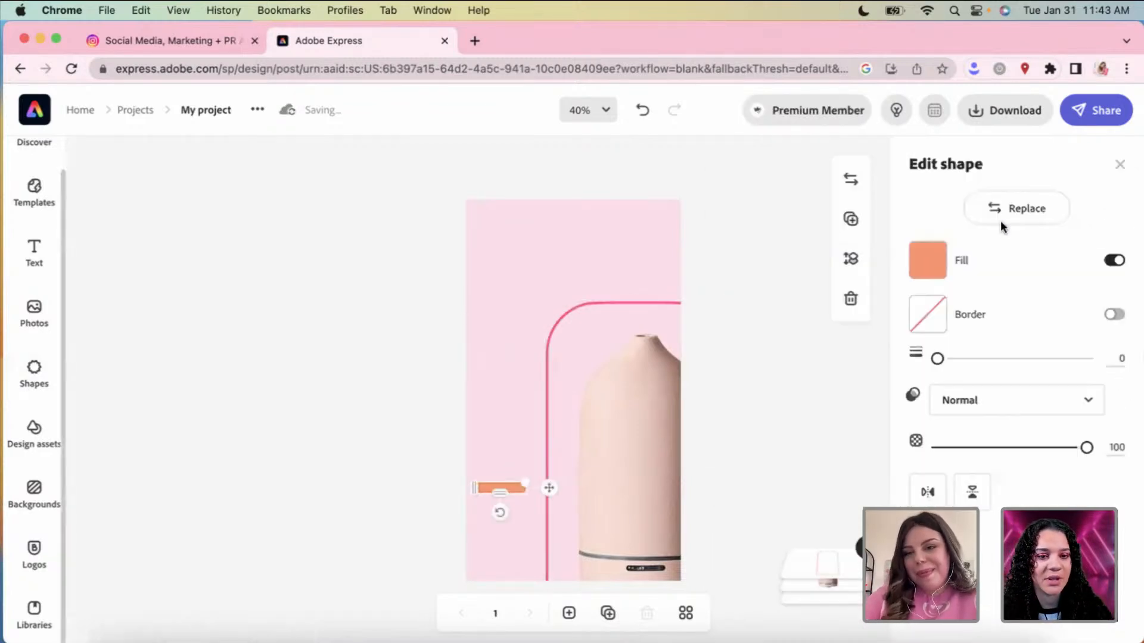
left_click(932, 261)
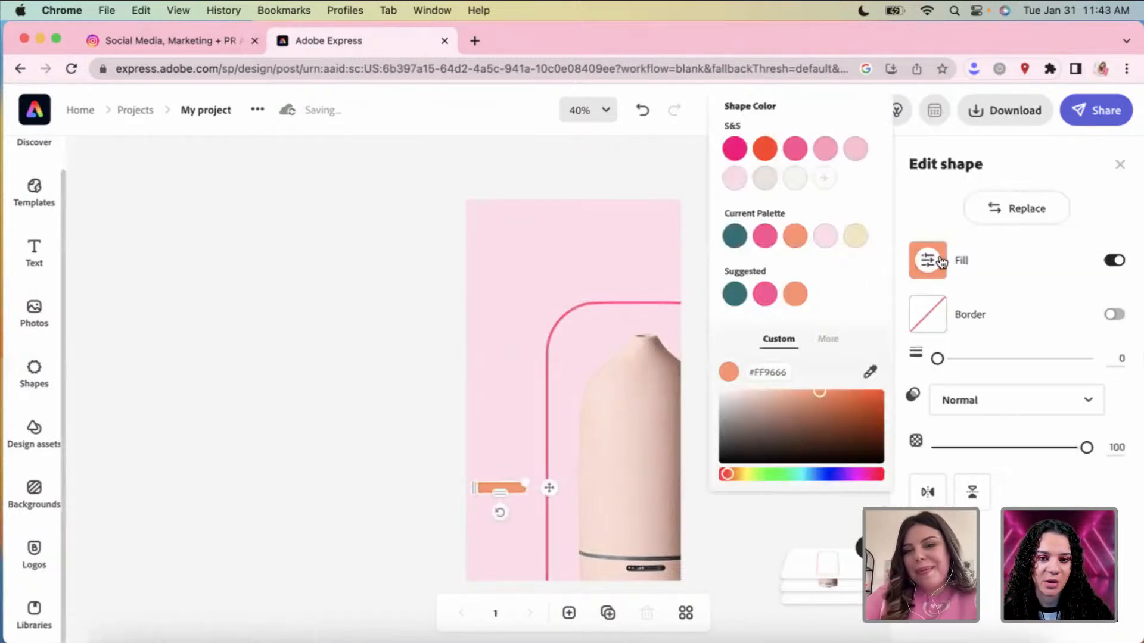
left_click(763, 156)
left_click(406, 399)
left_click(407, 399)
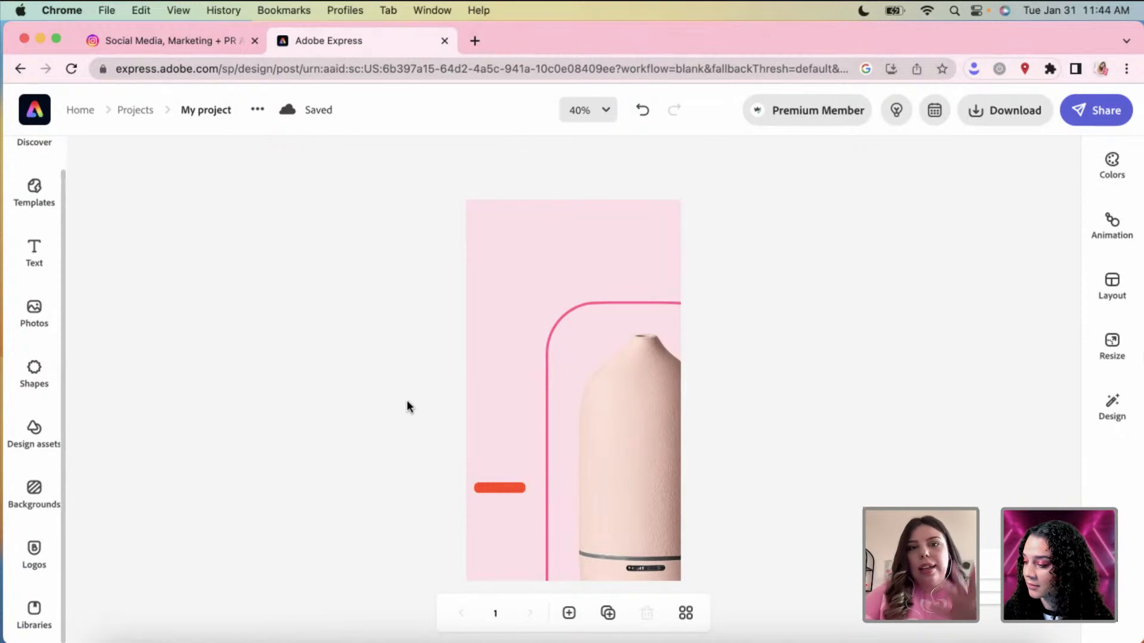
Step: Nudge the pink arch outline slightly up and left around the diffuser and deselect it
left_click(631, 300)
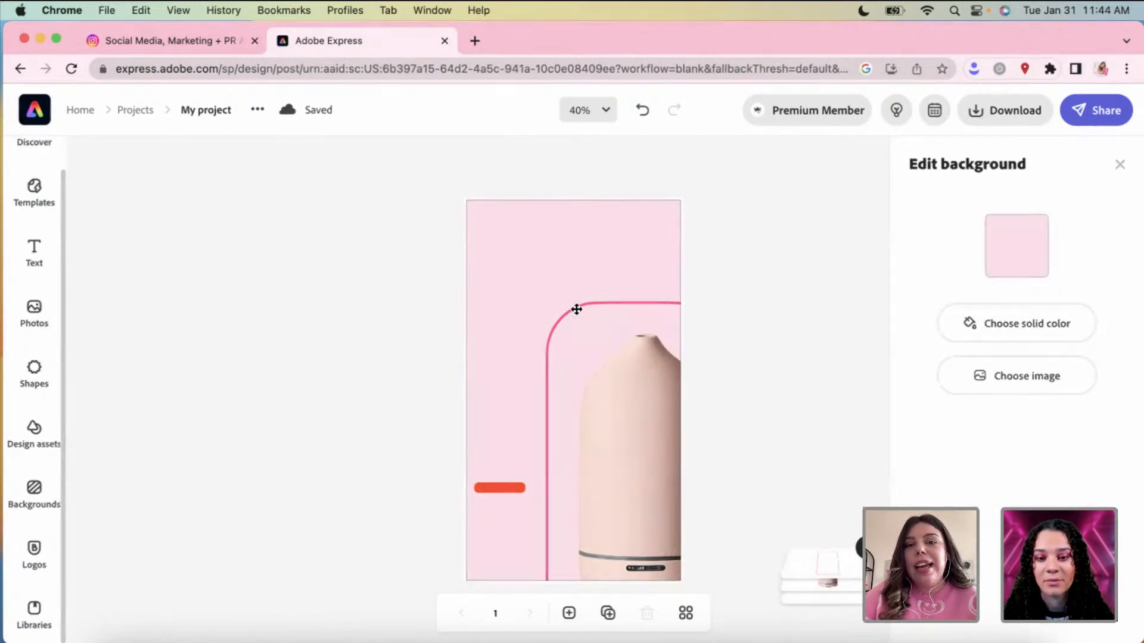
left_click(575, 309)
mouse_move(576, 308)
left_mouse_down()
mouse_move(589, 308)
mouse_move(580, 306)
left_mouse_up()
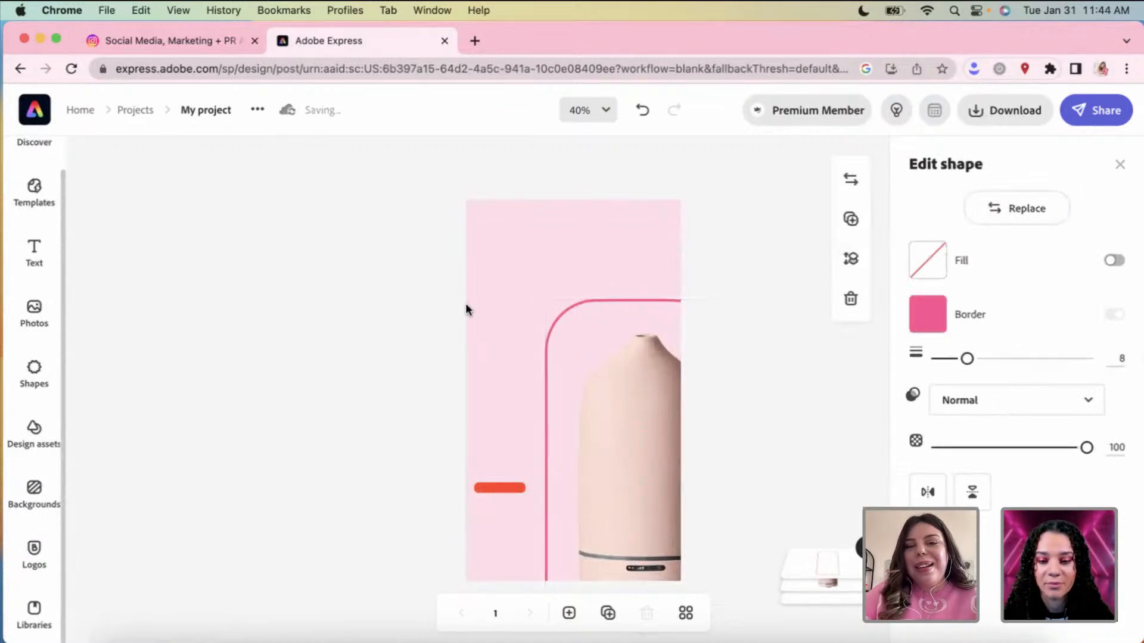
left_click(480, 313)
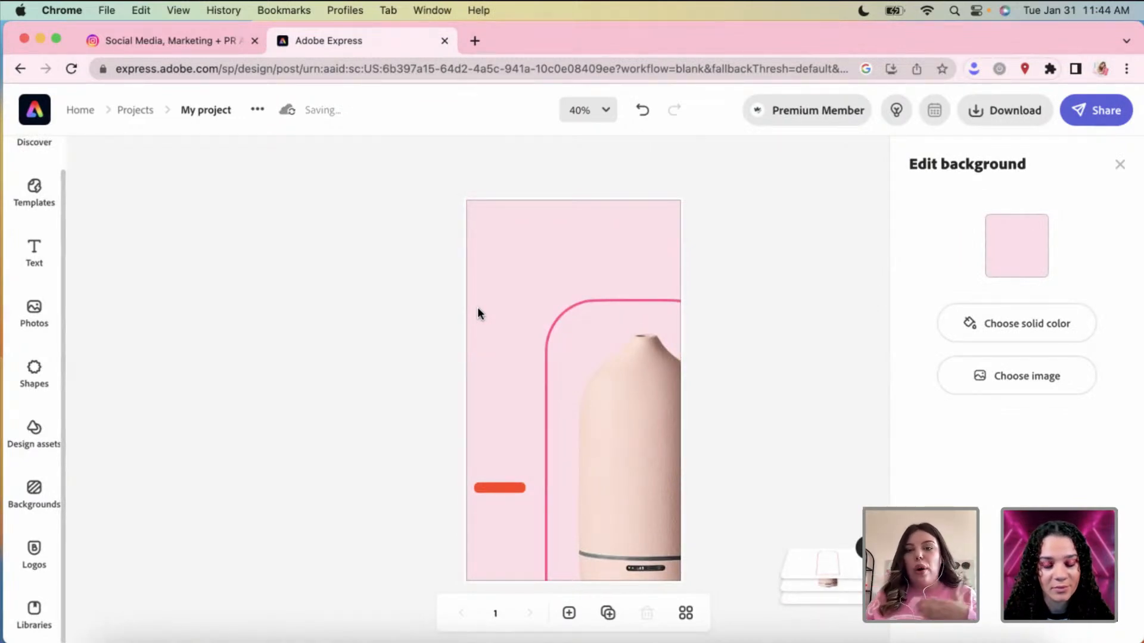
Step: Add a new text box and color its text with the palette's red-orange #FF4A03
left_click(26, 246)
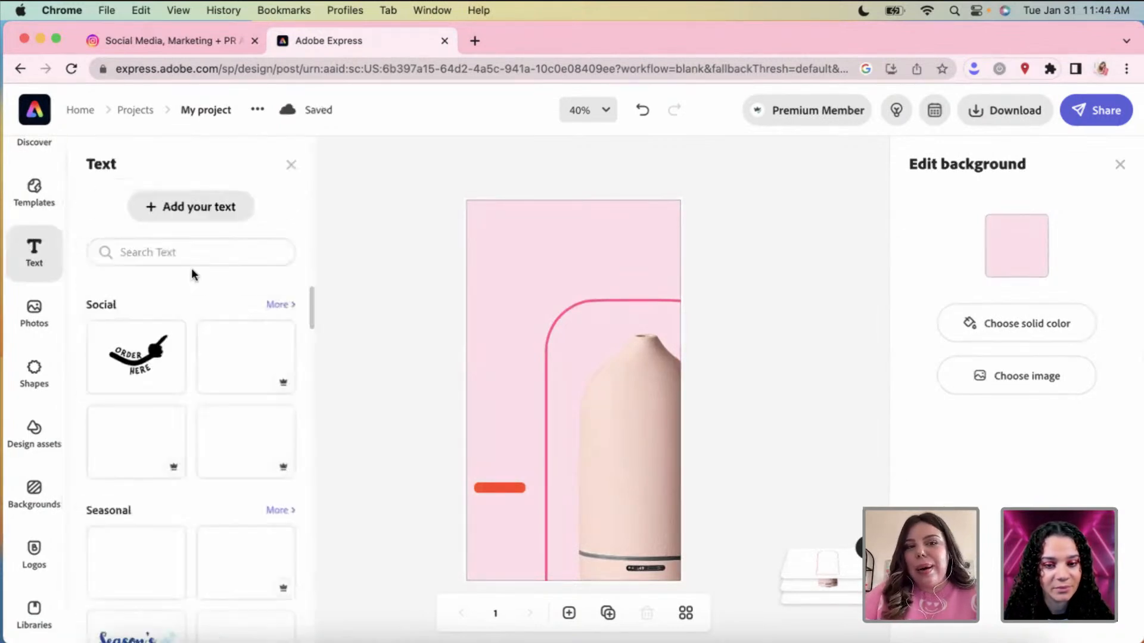
left_click(215, 210)
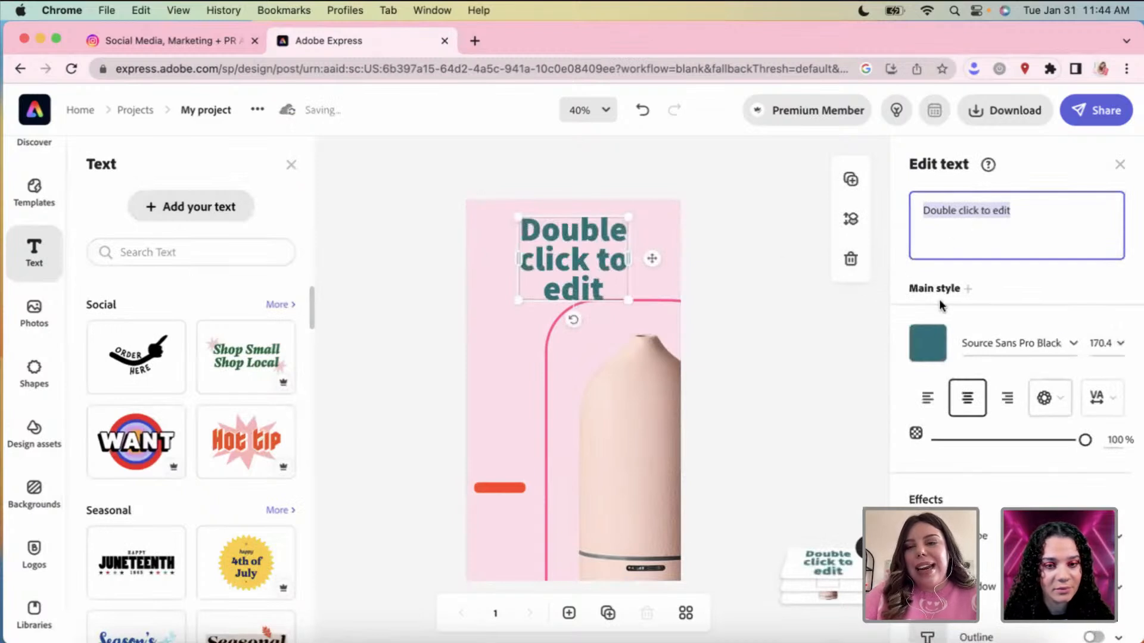
left_click(927, 343)
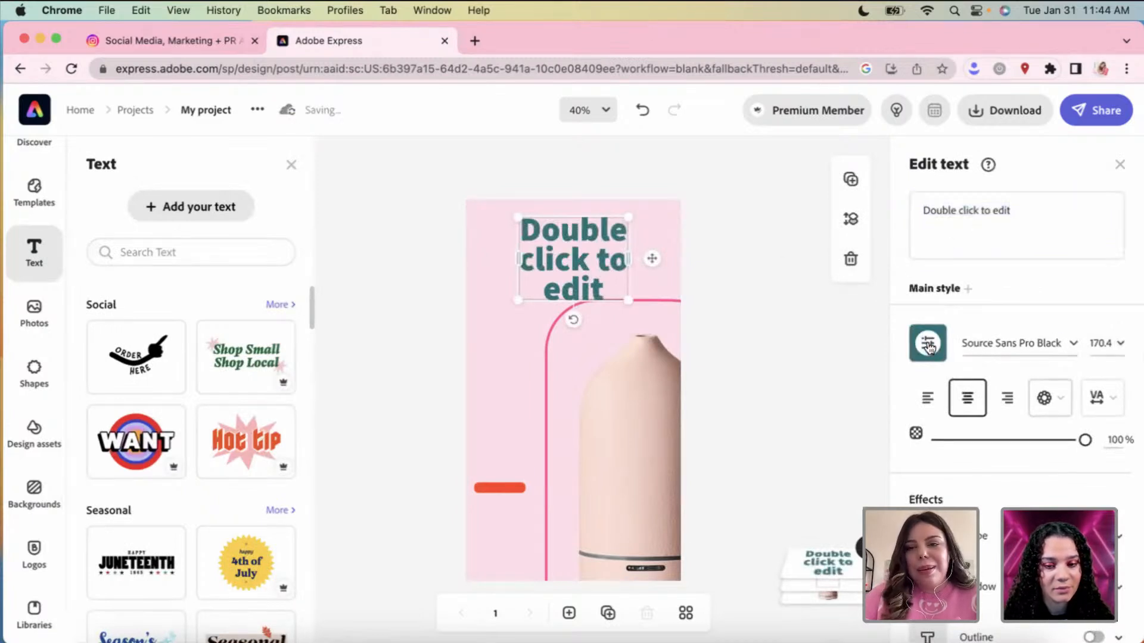
left_click(764, 260)
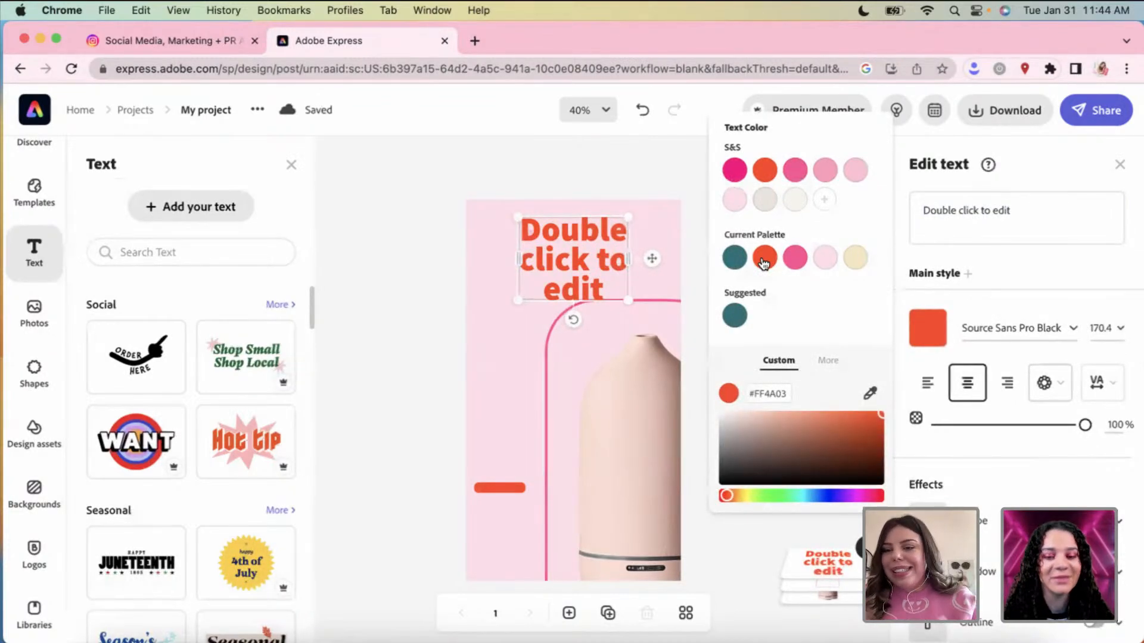
Step: Replace the placeholder text in the new text box with "Our Must Have Product This Week:"
left_click(1120, 228)
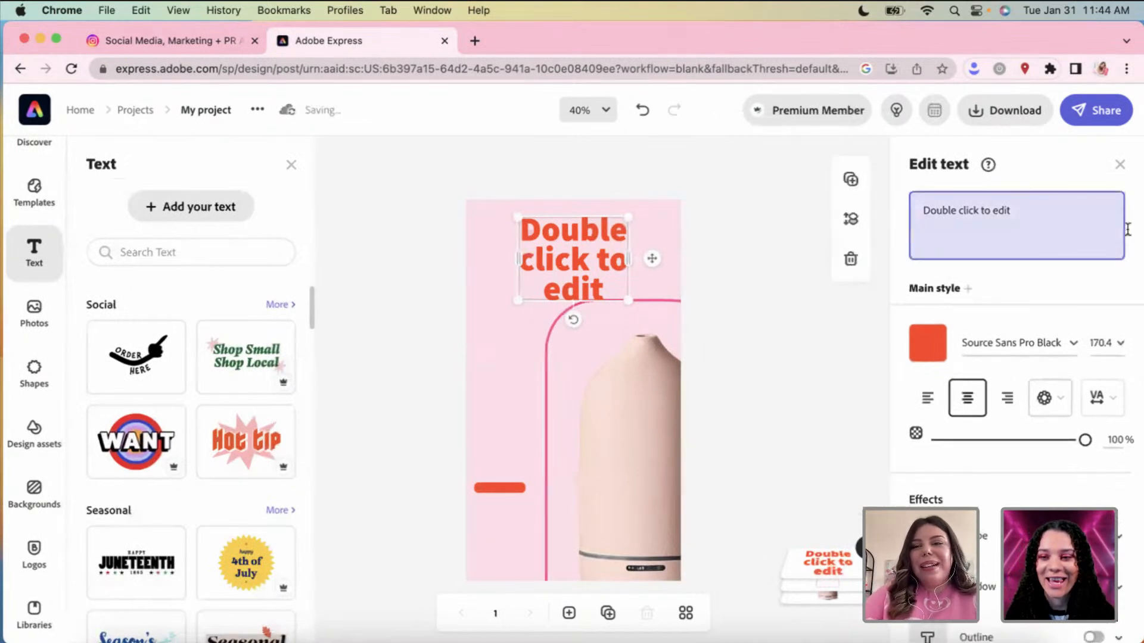
triple_click(1083, 230)
key("BackSpace")
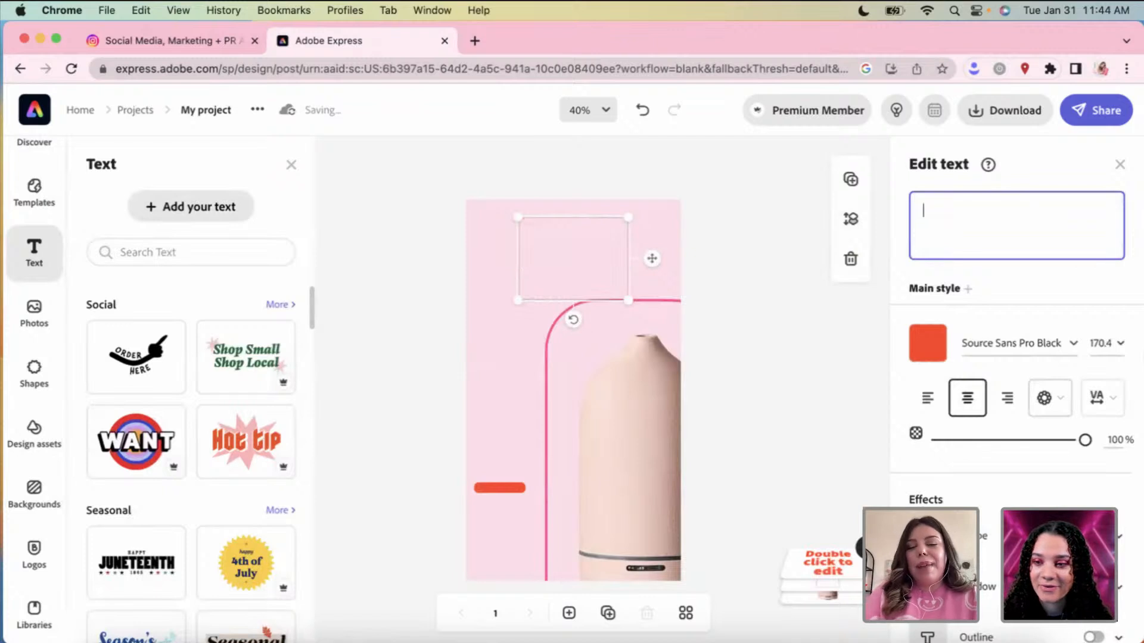
type("Our M")
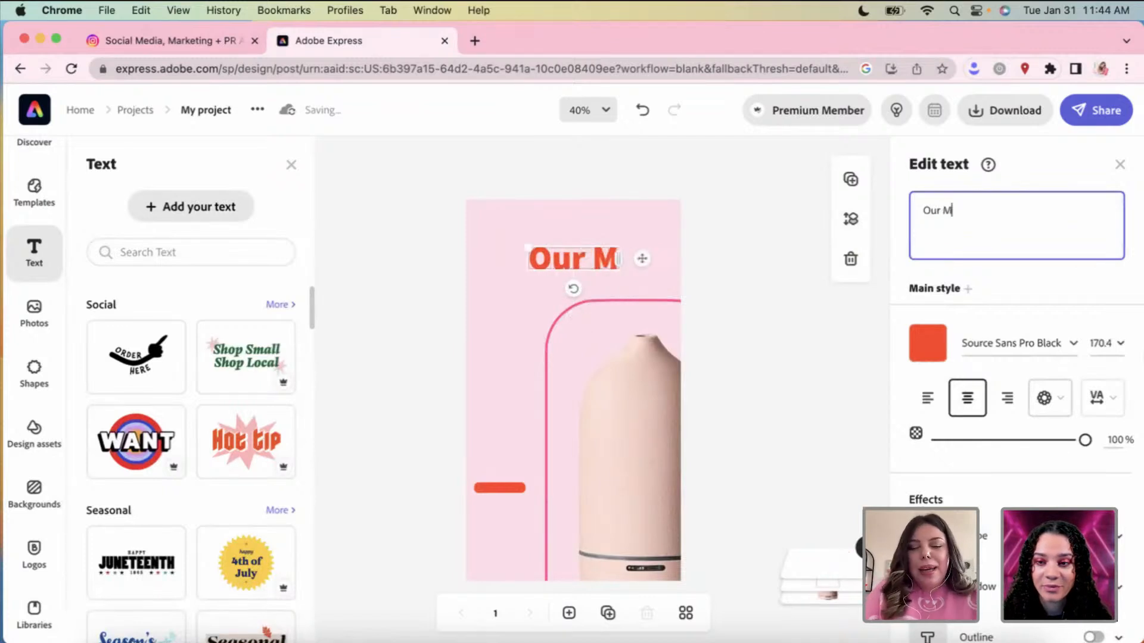
type("ust Hav")
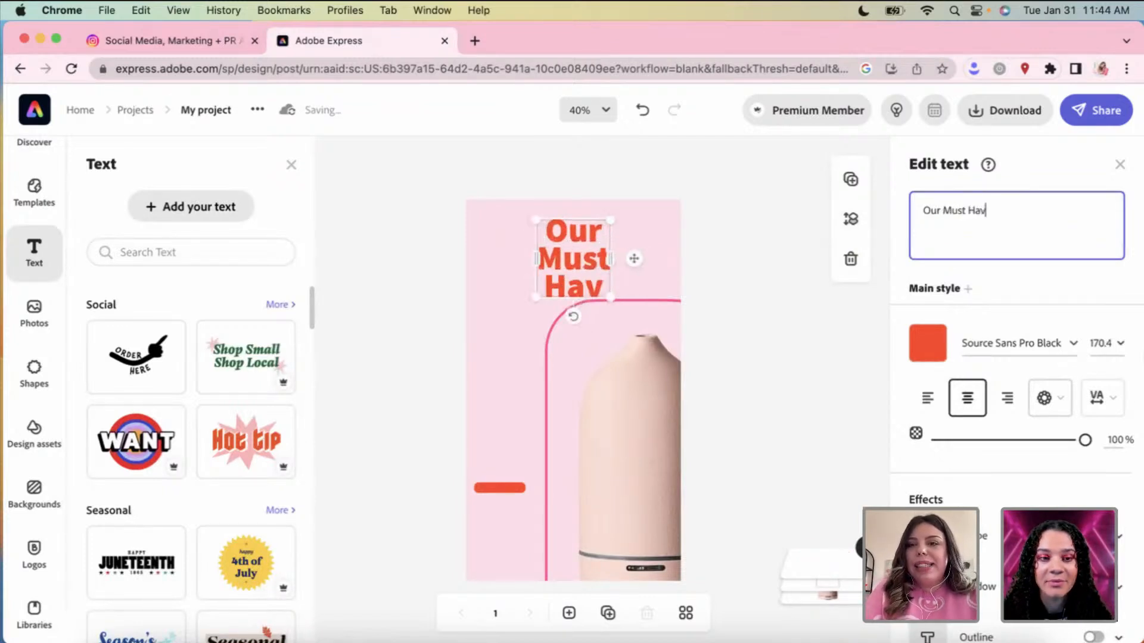
type("e Produ")
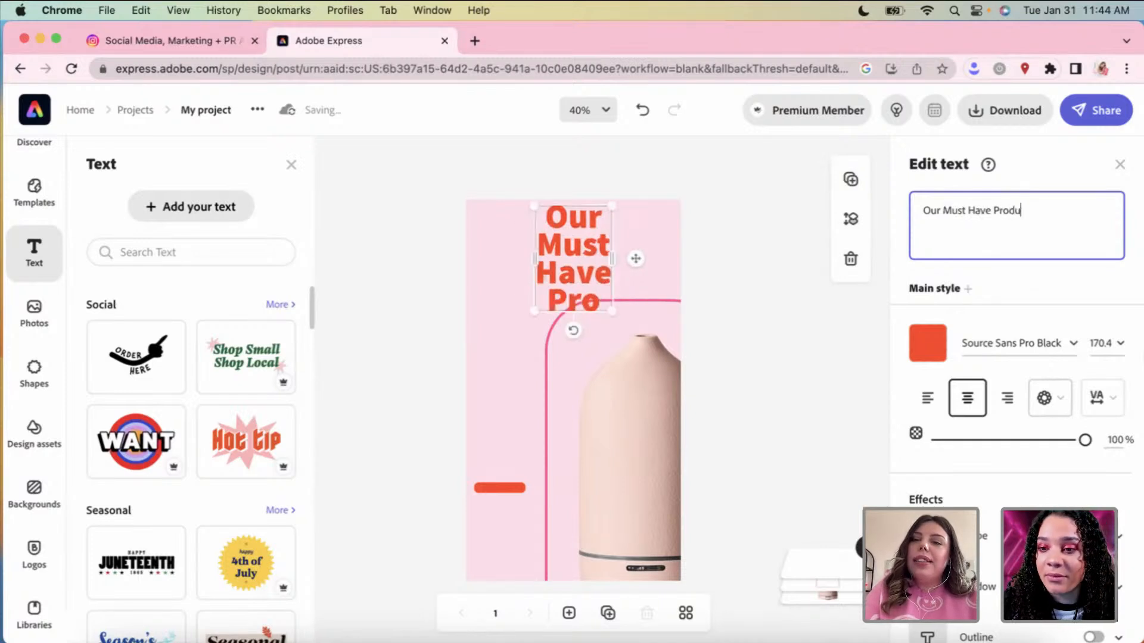
type("ct This Week:")
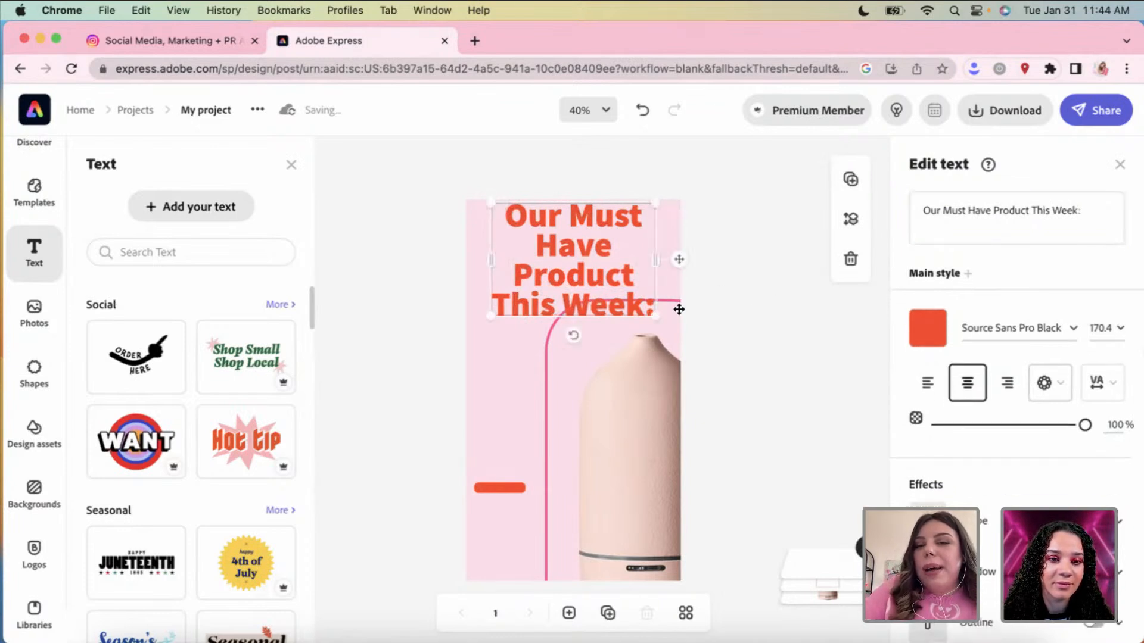
Step: Shrink the heading to about size 86.7 and left-align its text
left_click_drag(655, 314, 664, 231)
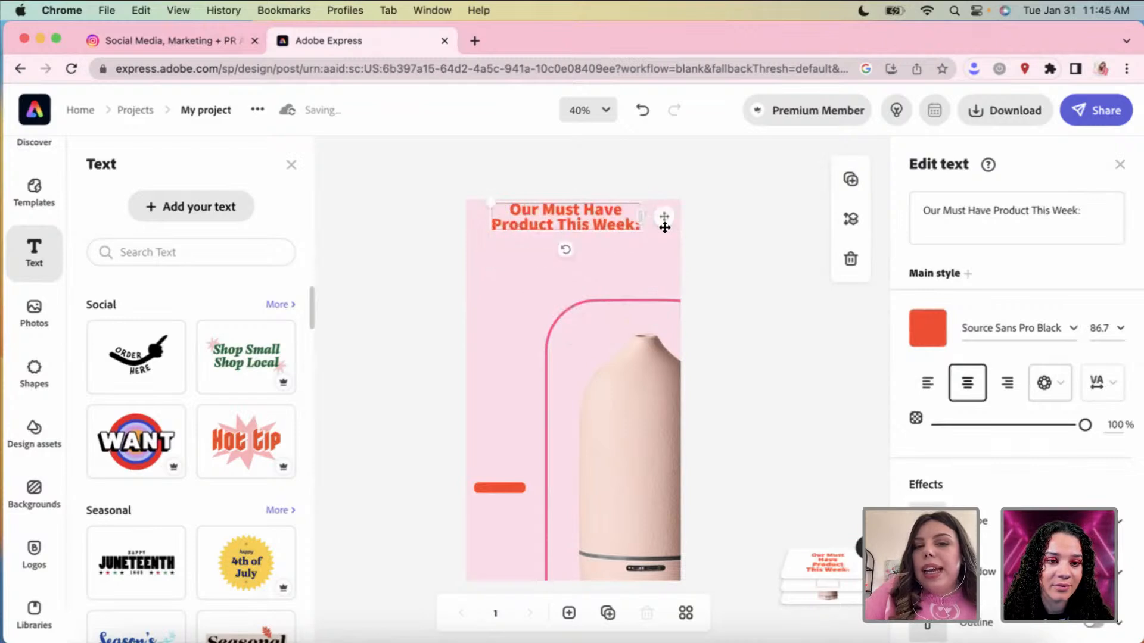
left_click(927, 382)
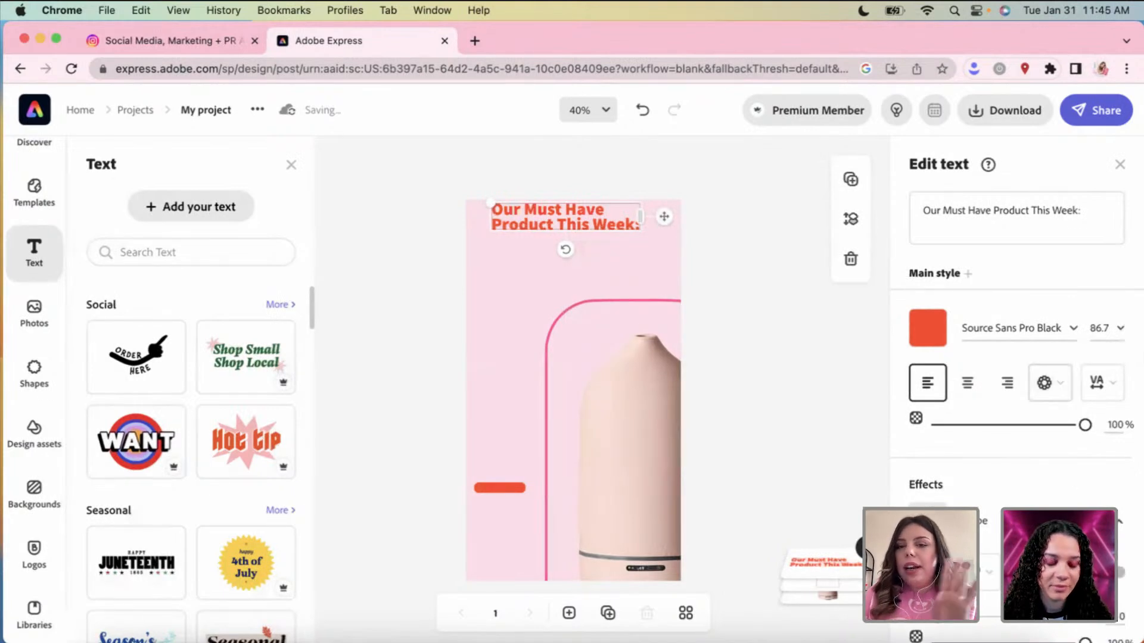
Step: Set the heading's effect color to the off-white S&S brand color #F6F5ED and deselect the text
left_click(928, 571)
left_click(1007, 271)
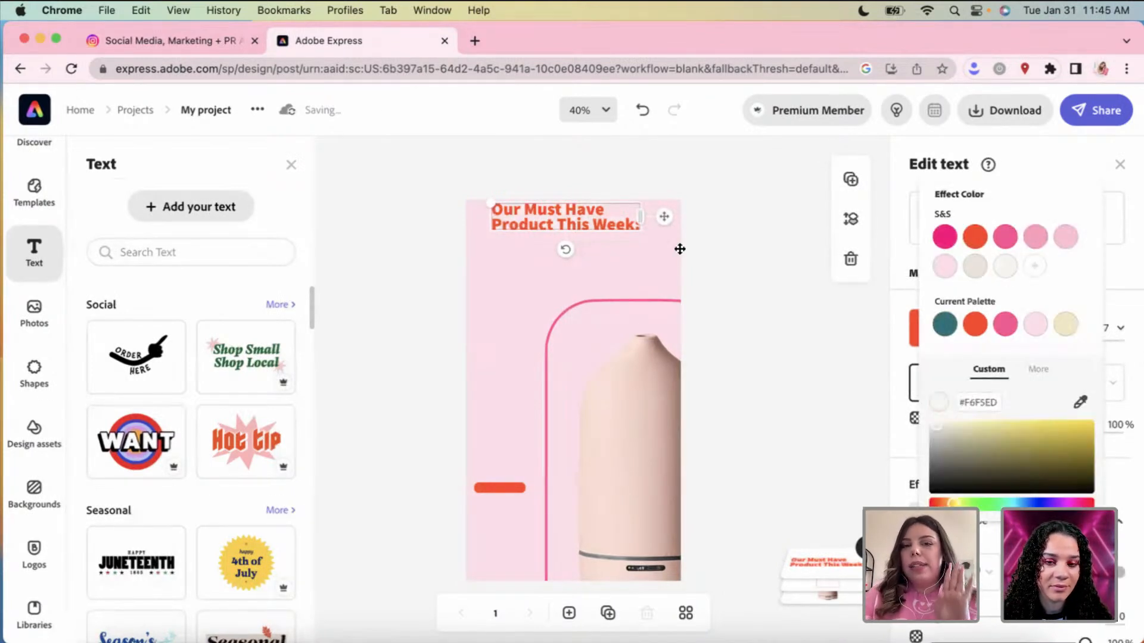
left_click(653, 258)
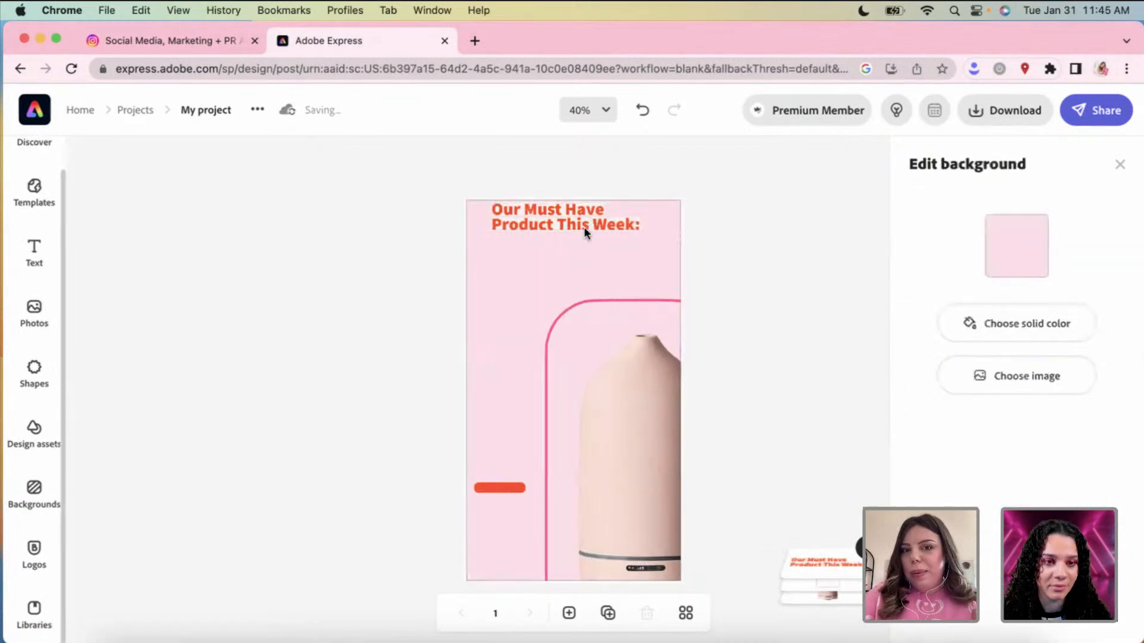
Step: Move the heading down and left on the page and resize it to about size 102.3
left_click_drag(584, 226, 570, 238)
left_click(607, 241)
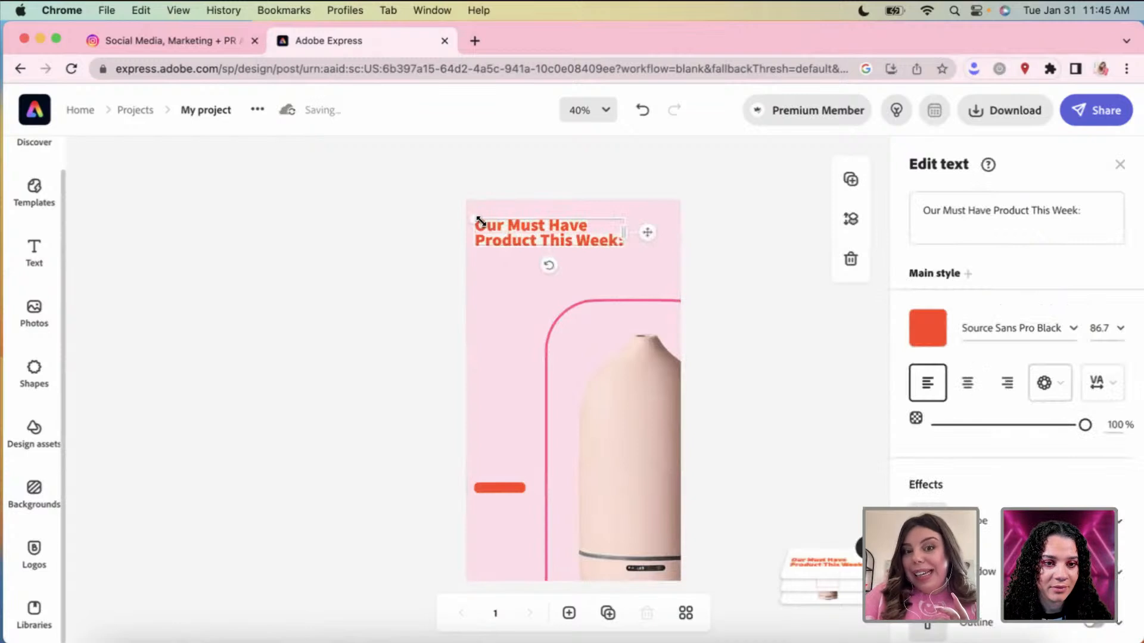
left_click_drag(526, 232, 483, 224)
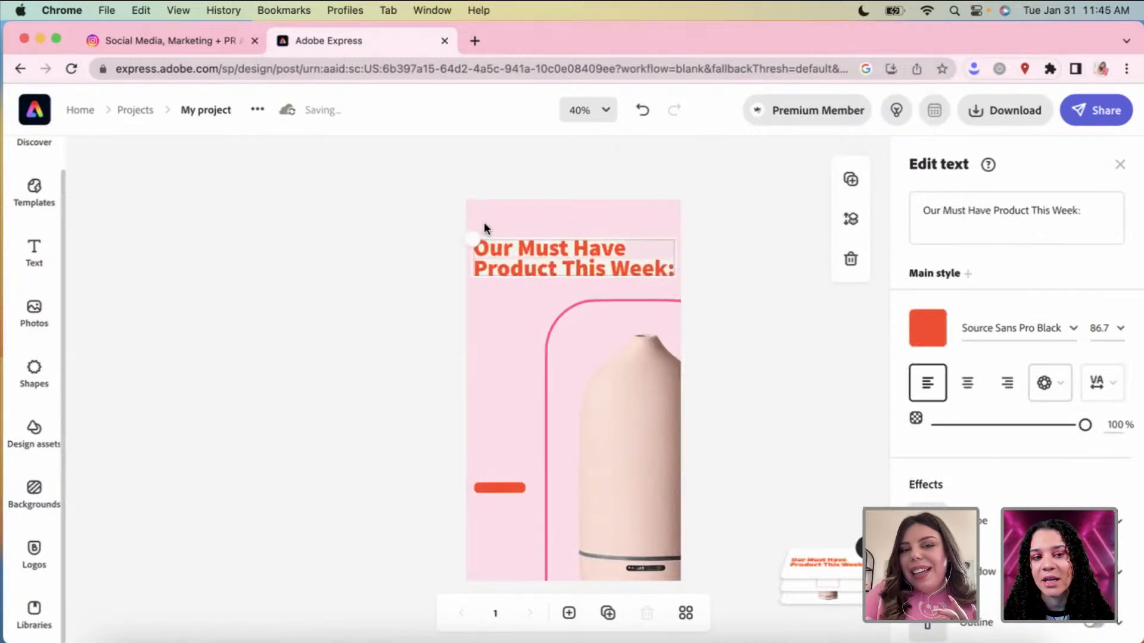
left_click(386, 296)
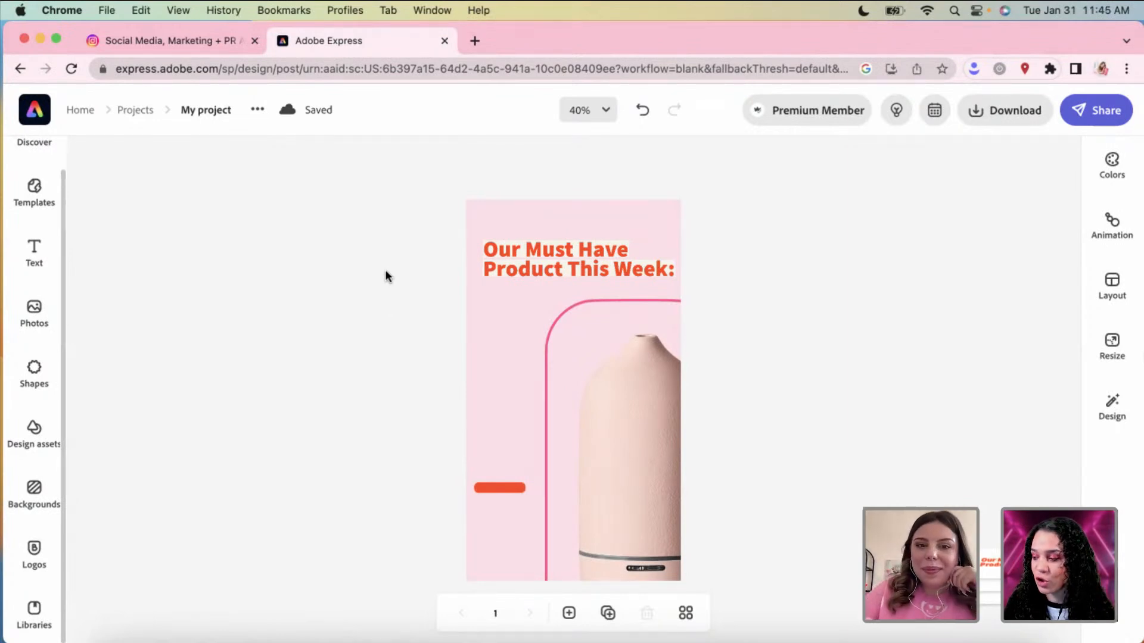
left_click(577, 271)
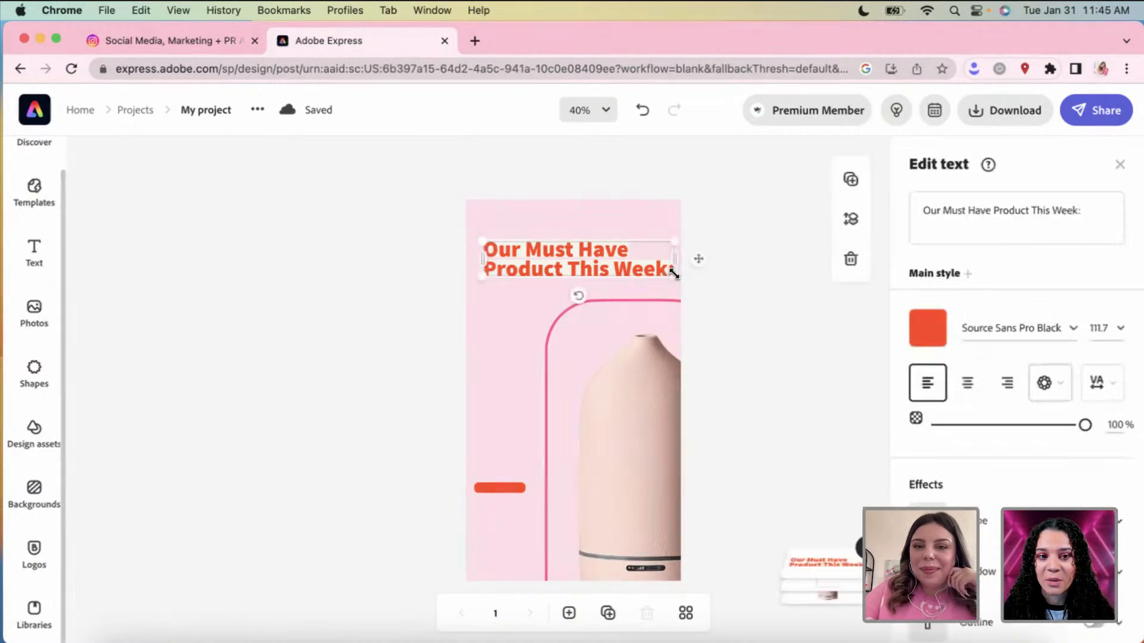
left_click_drag(665, 276, 659, 270)
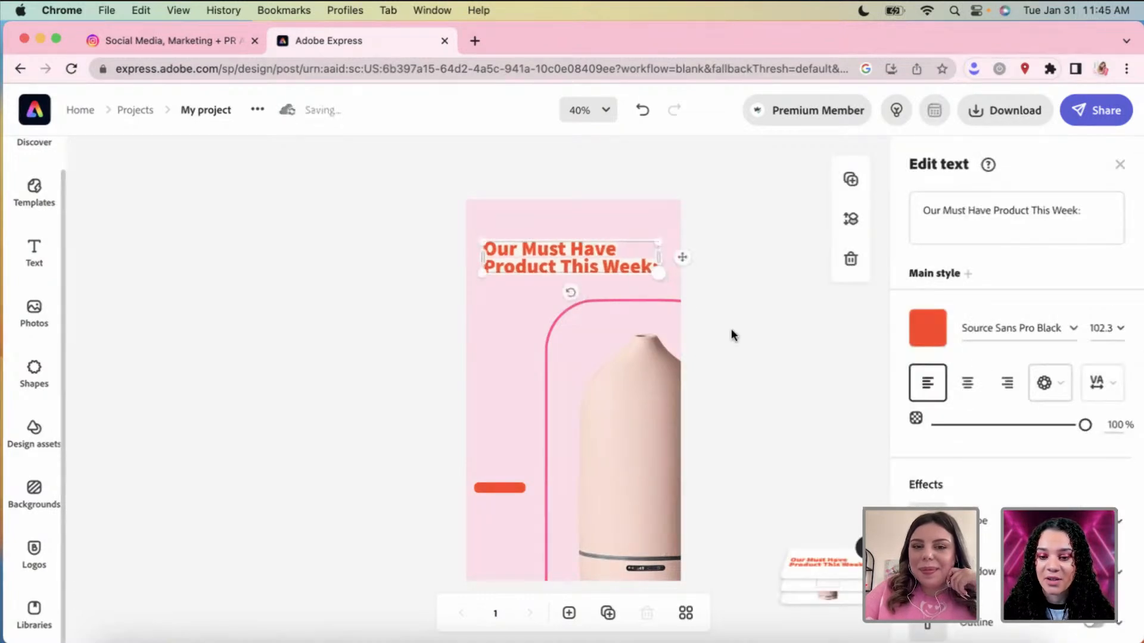
left_click(733, 335)
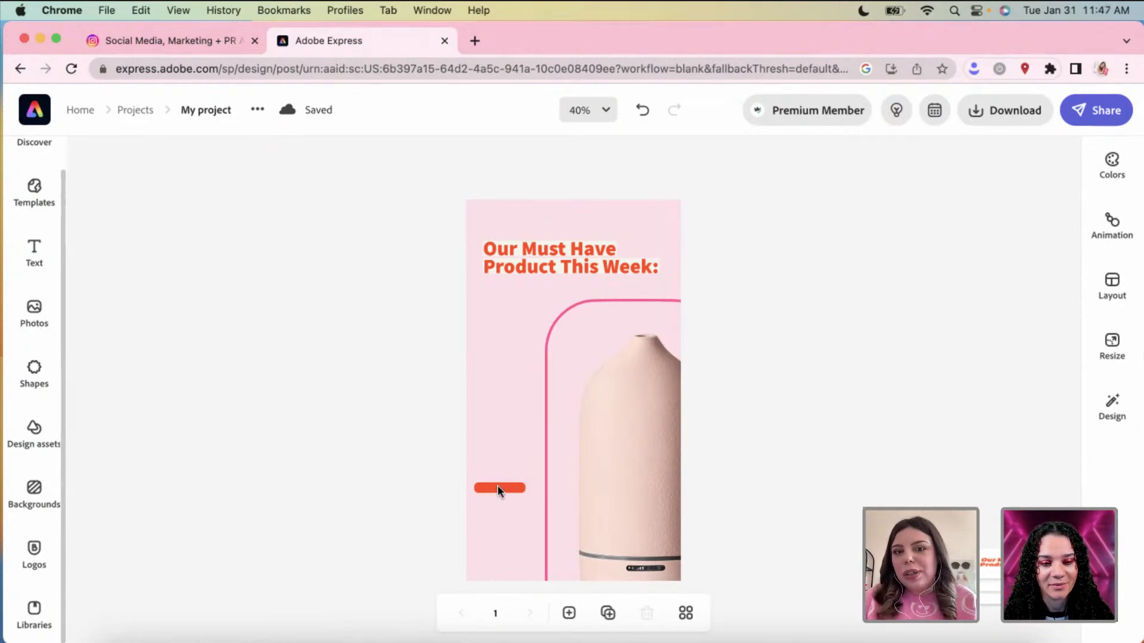
Step: Shift the small orange bar right to line up with the heading's left edge, and move the heading slightly up
left_click_drag(505, 486, 513, 485)
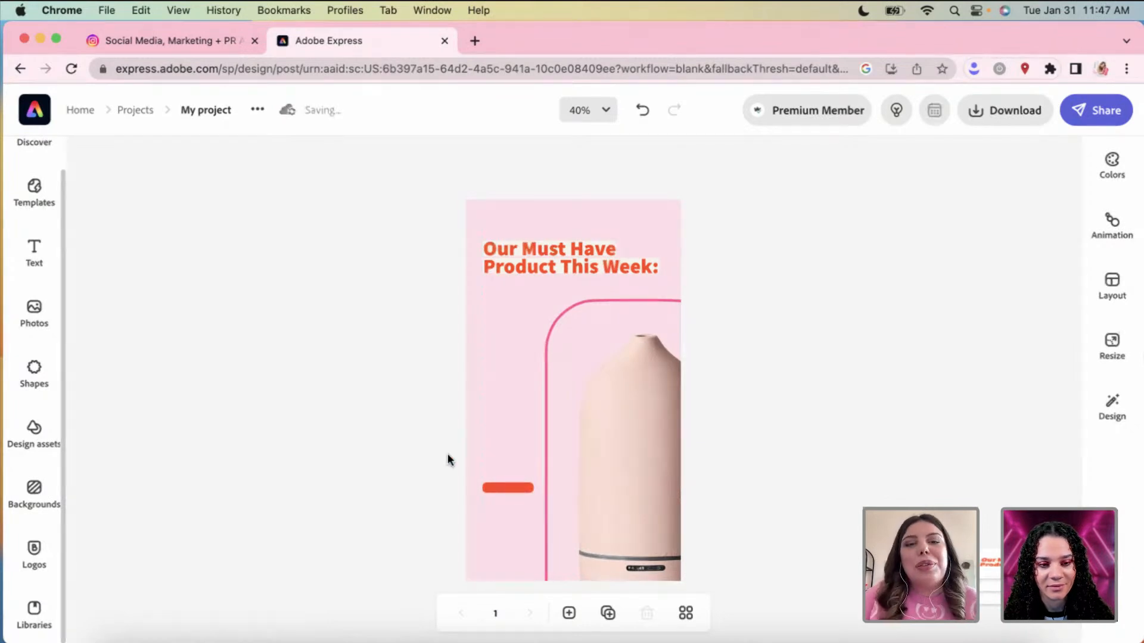
left_click(529, 249)
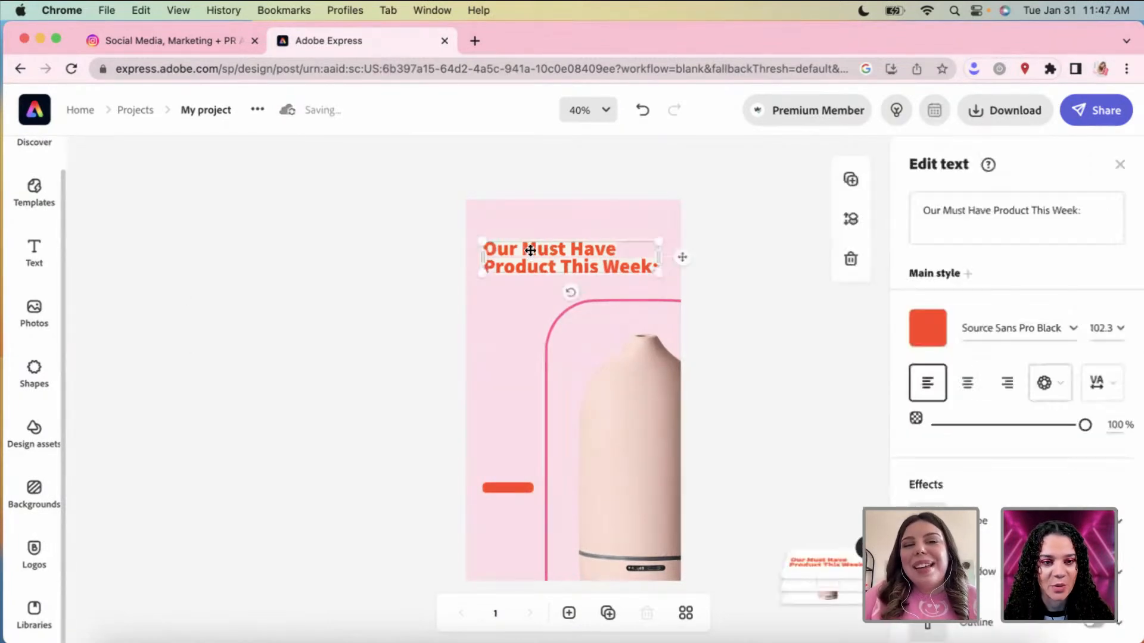
left_click_drag(532, 249, 531, 236)
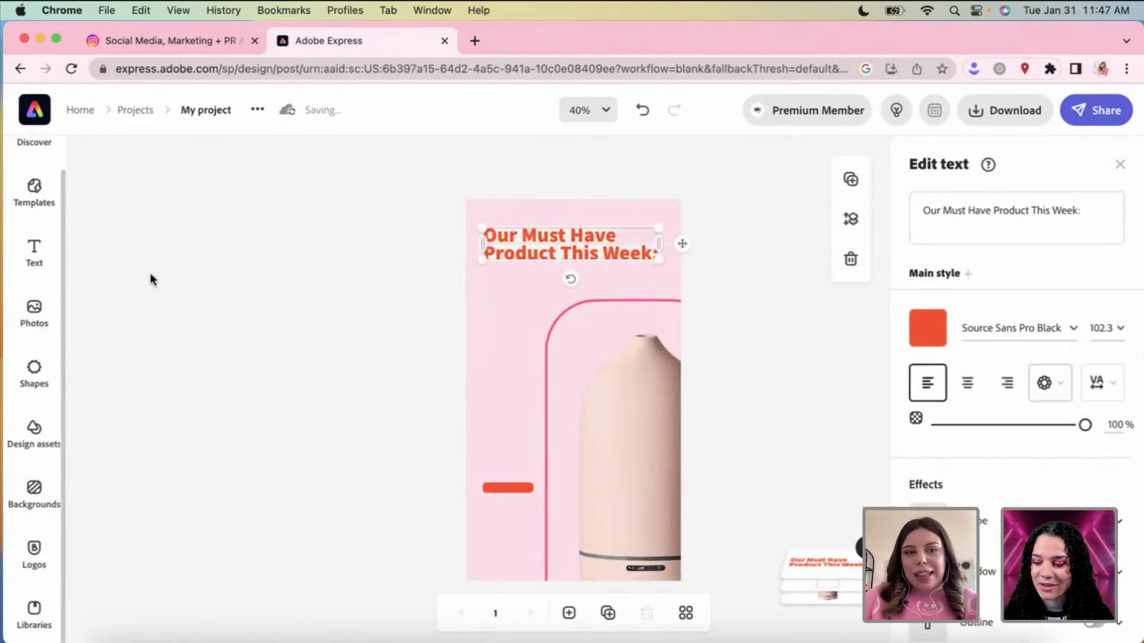
Step: Add a second text box and replace its placeholder text with "Pink Diffuser"
left_click(53, 276)
left_click(185, 215)
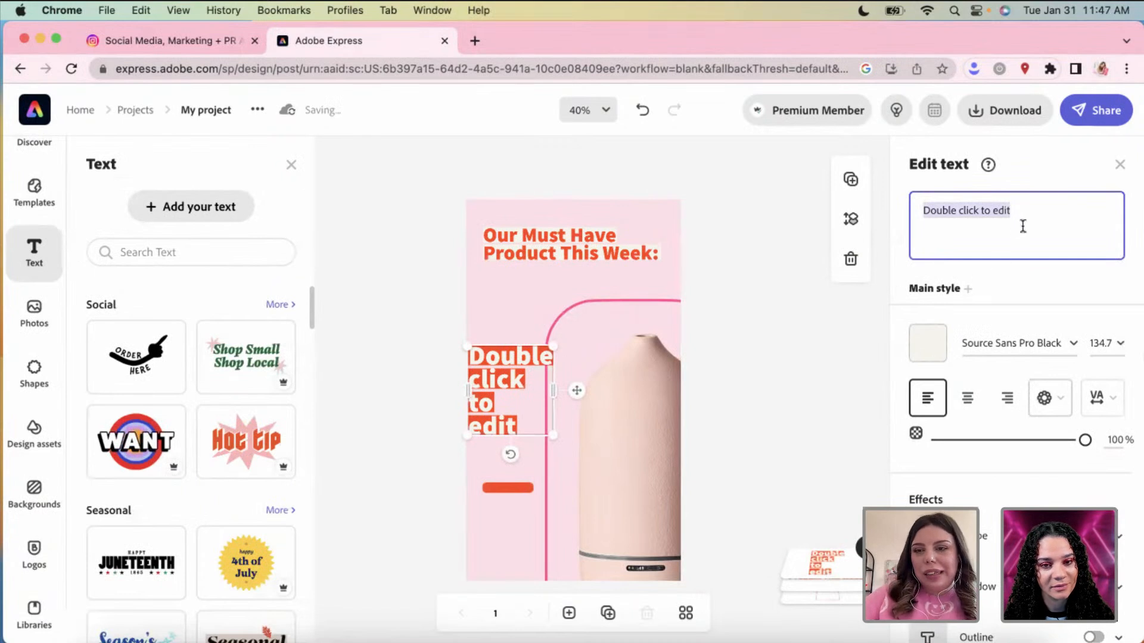
key("BackSpace")
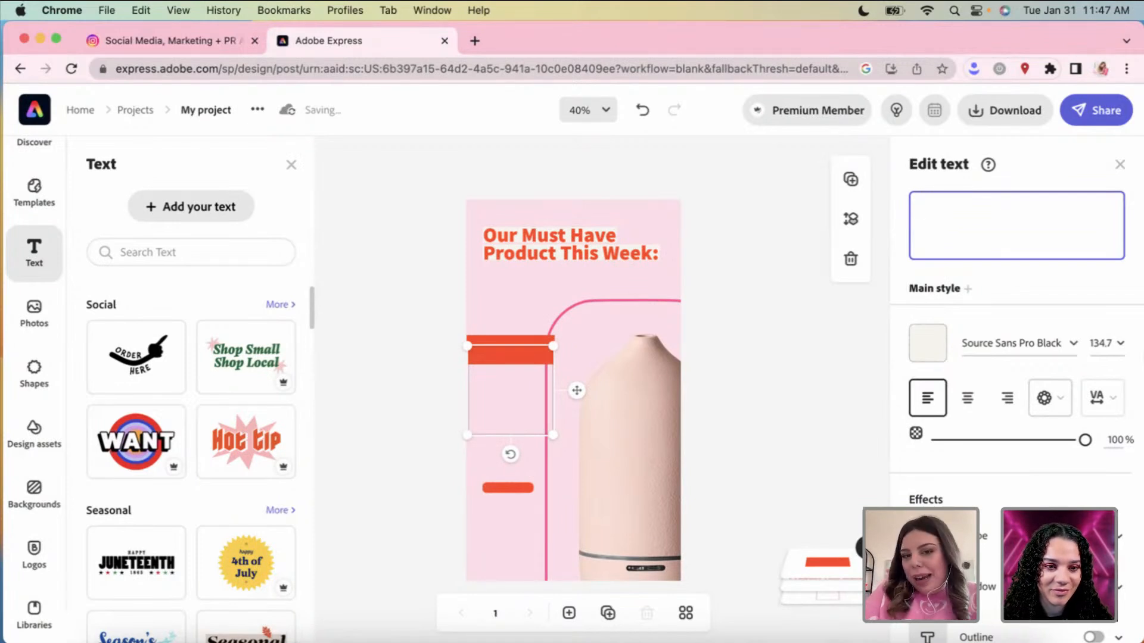
type("Pink")
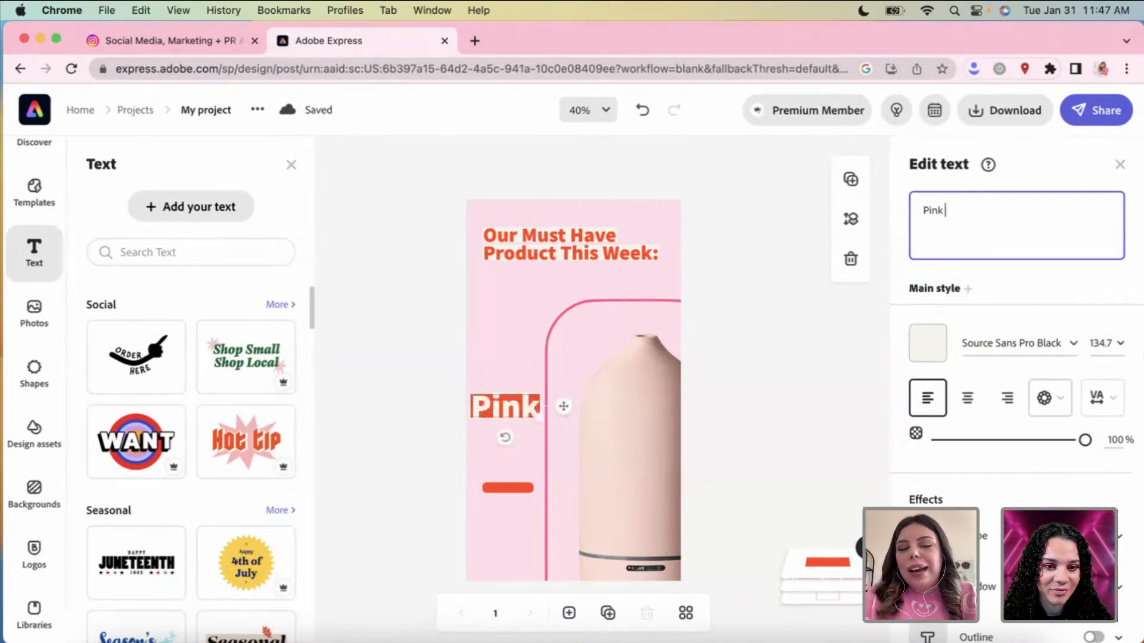
type(" Diffuser")
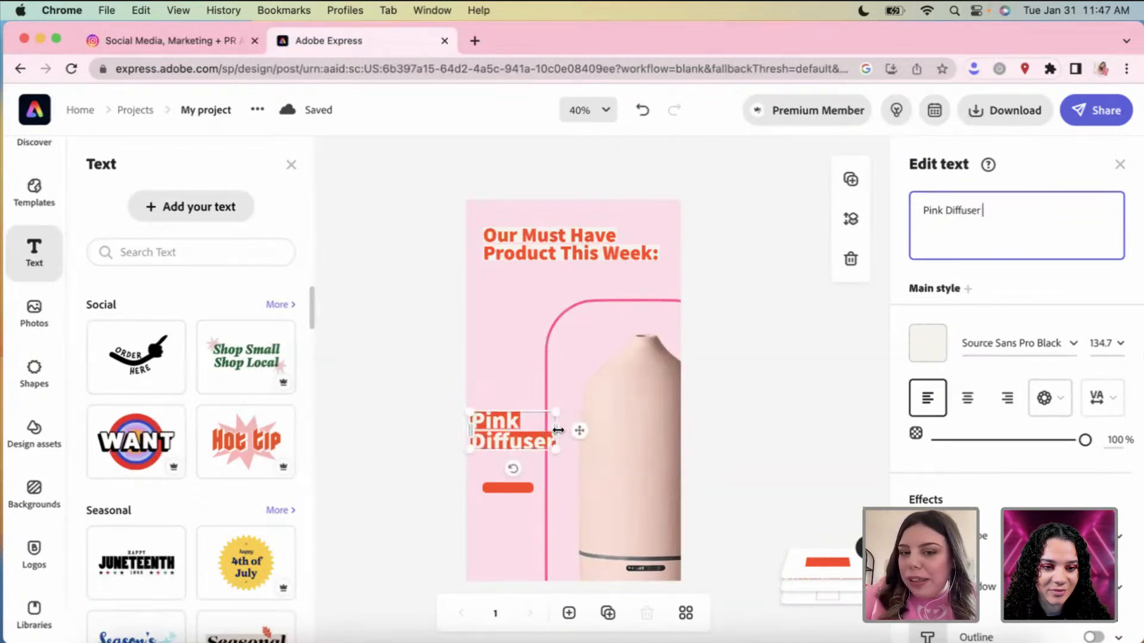
Step: Fit "Pink Diffuser" on one line directly under the heading, left edges aligned, and enlarge it to about size 145.8
left_click_drag(556, 431, 634, 421)
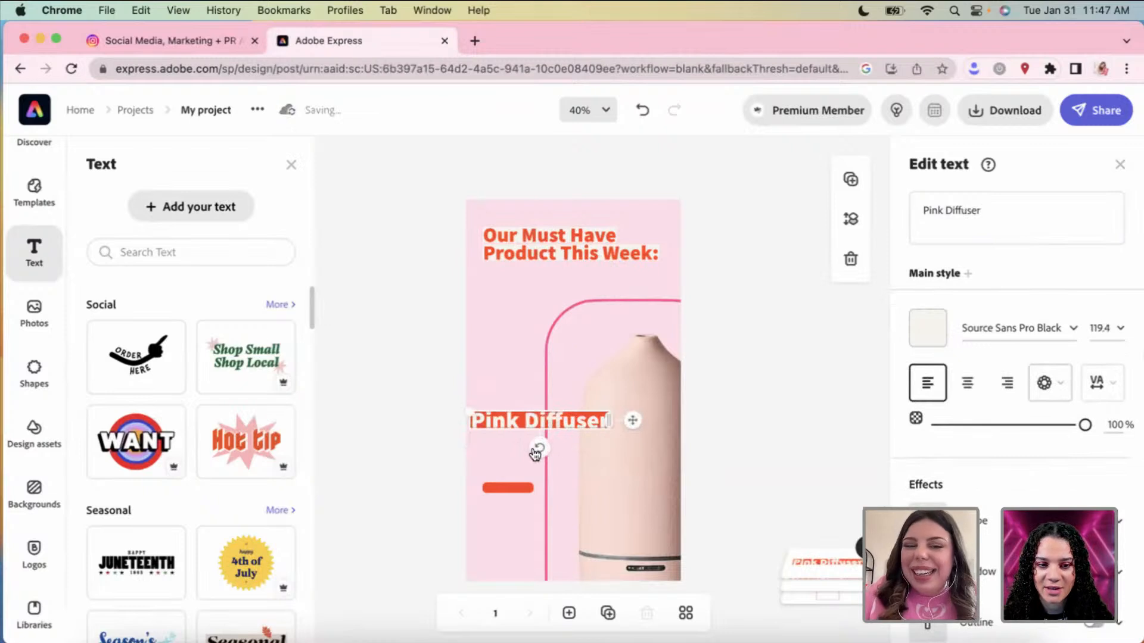
left_click_drag(641, 355, 649, 285)
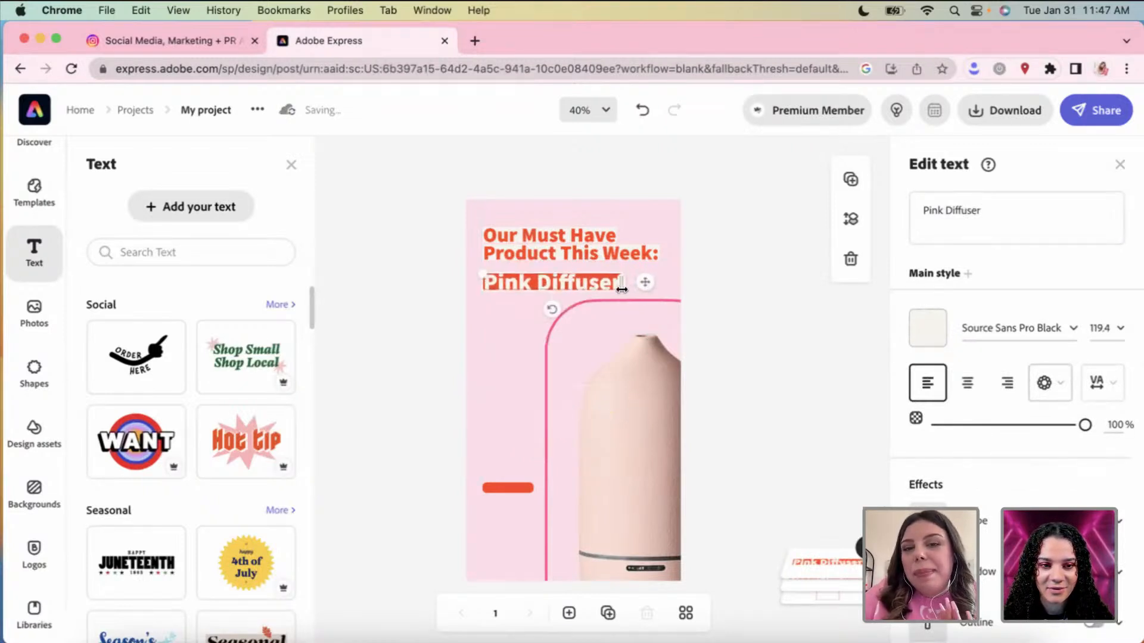
left_click_drag(484, 272, 452, 269)
mouse_move(560, 278)
left_mouse_down()
mouse_move(577, 281)
mouse_move(560, 279)
left_mouse_up()
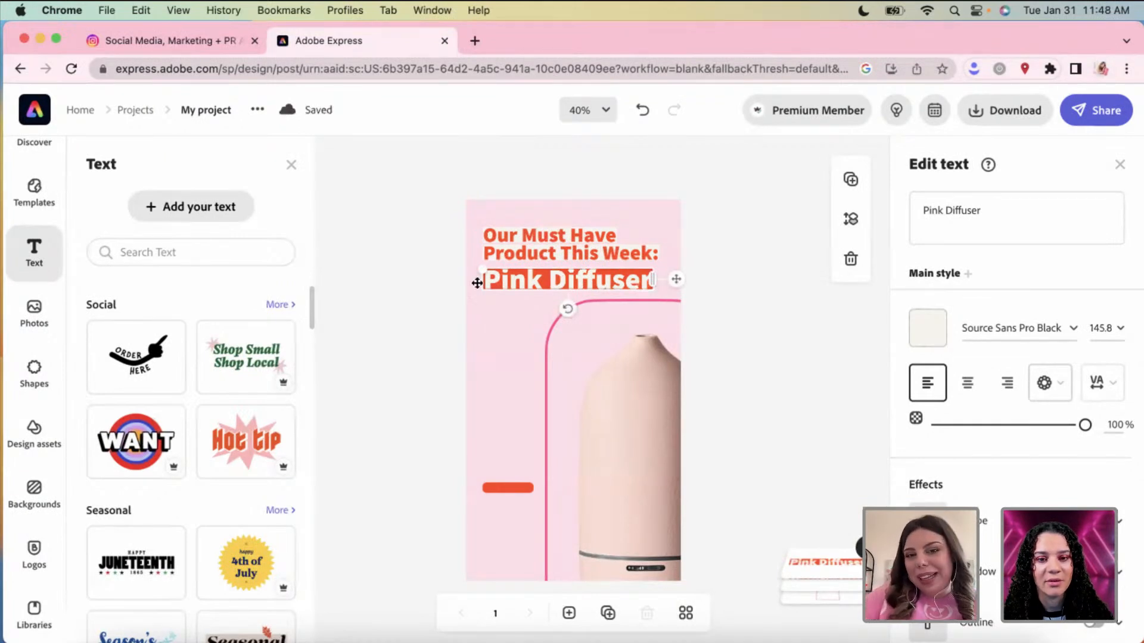
left_click(478, 453)
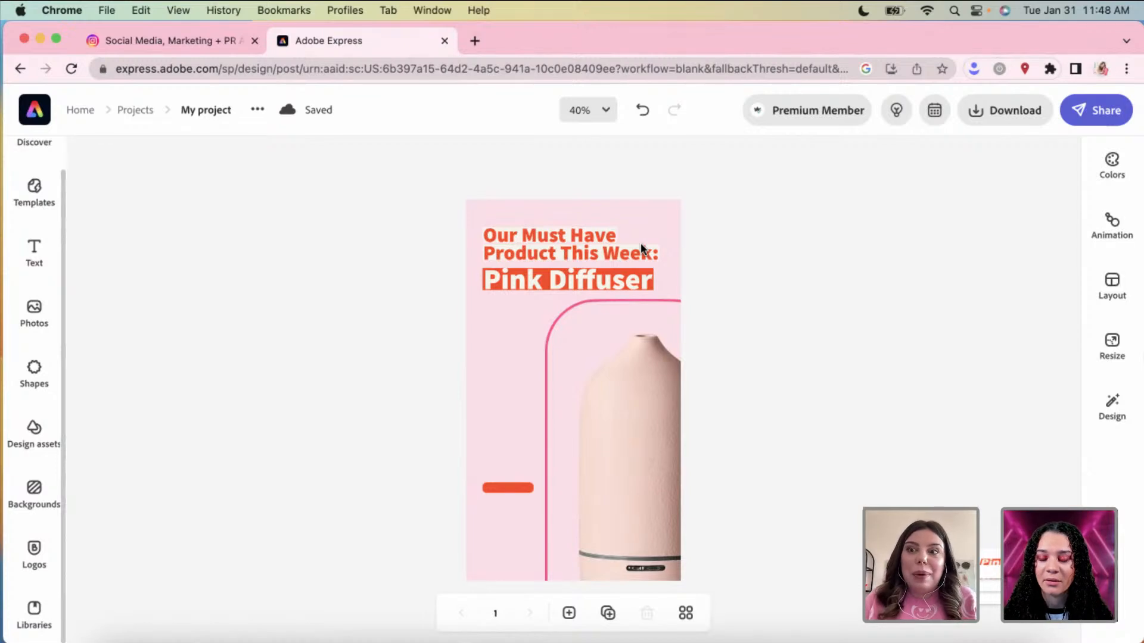
Step: Try hot pink #FF0080 as the "Pink Diffuser" text color, and return the text to off-white #F6F5ED
left_click(619, 284)
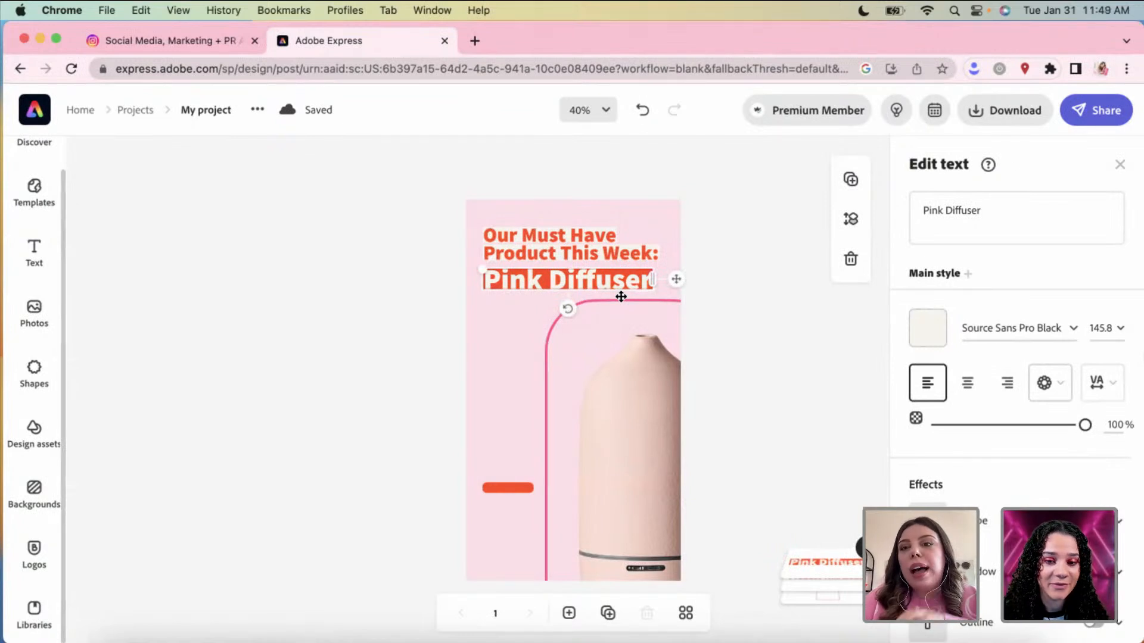
left_click(944, 337)
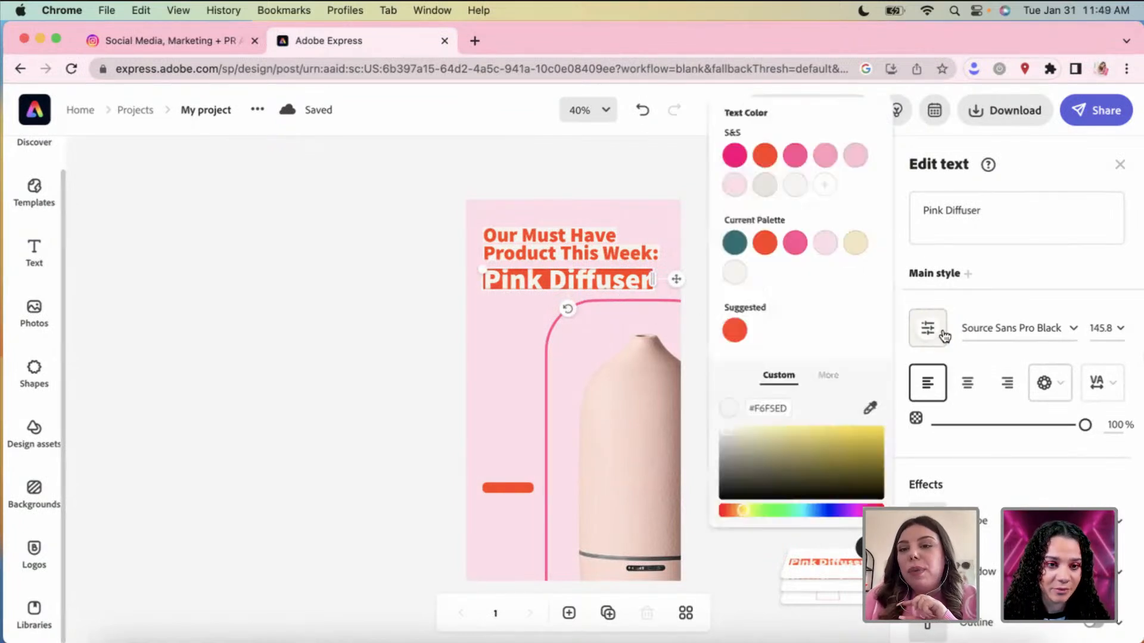
left_click(736, 157)
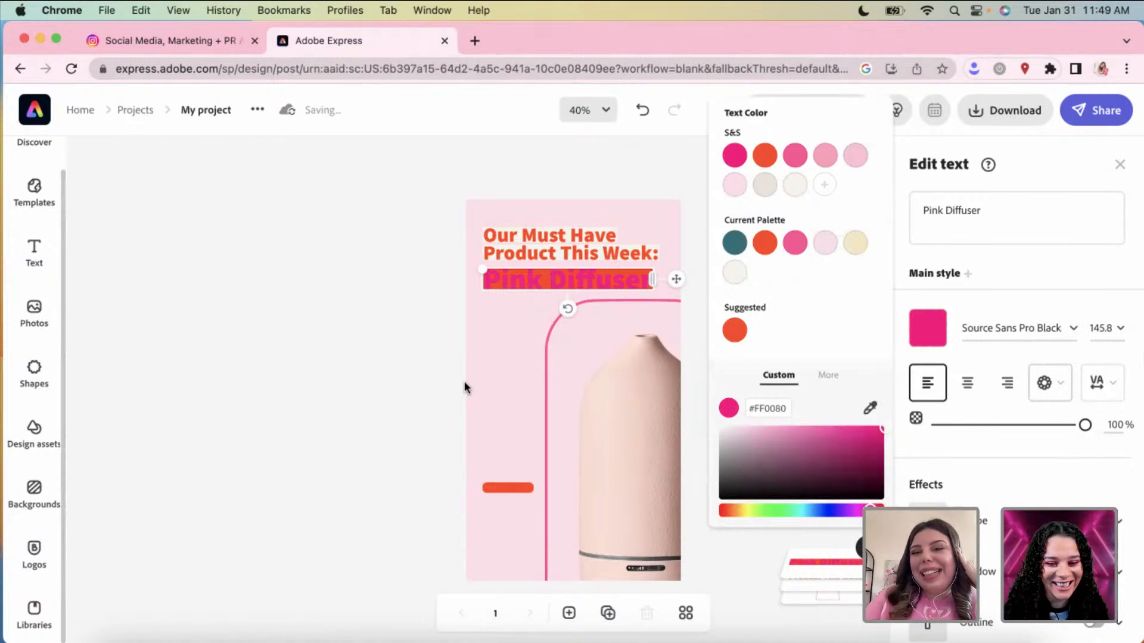
left_click(796, 190)
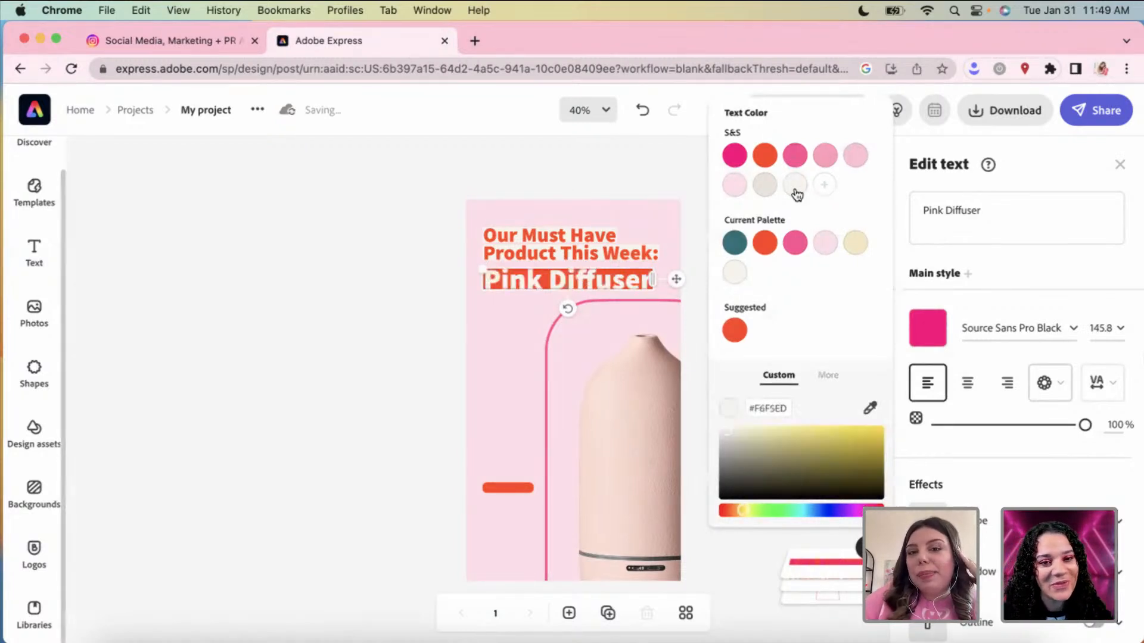
left_click(490, 401)
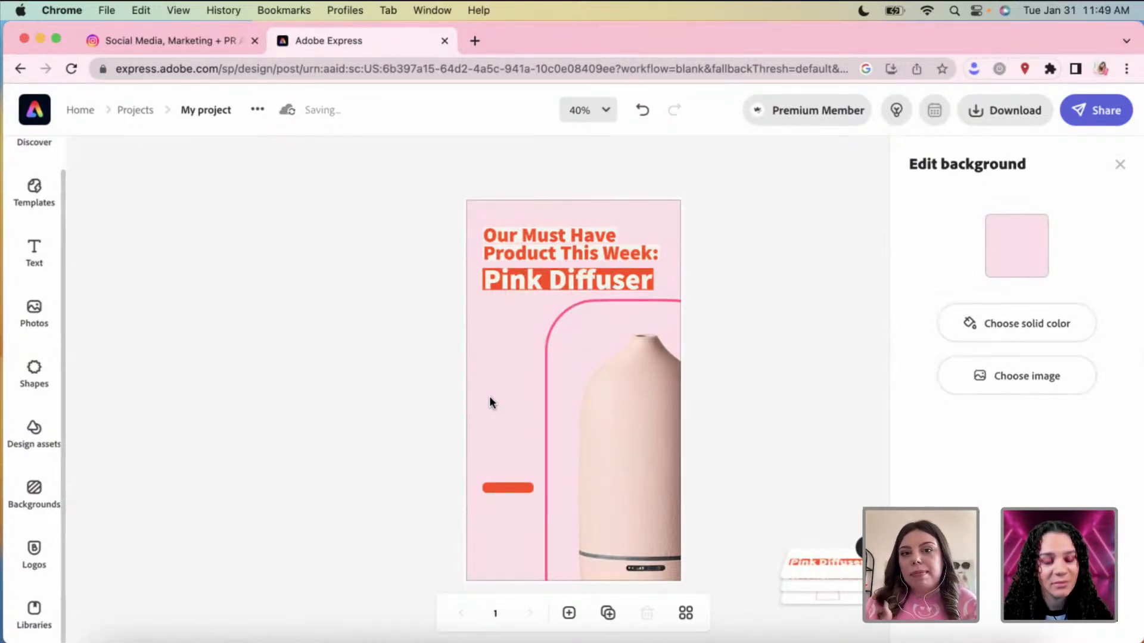
left_click(344, 468)
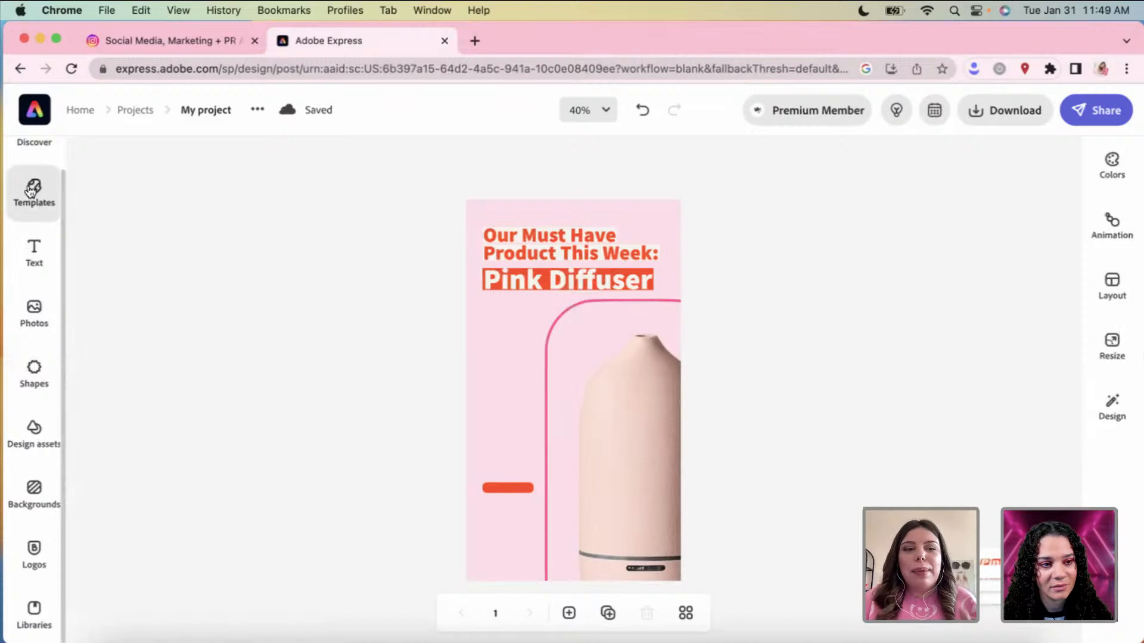
left_click(36, 428)
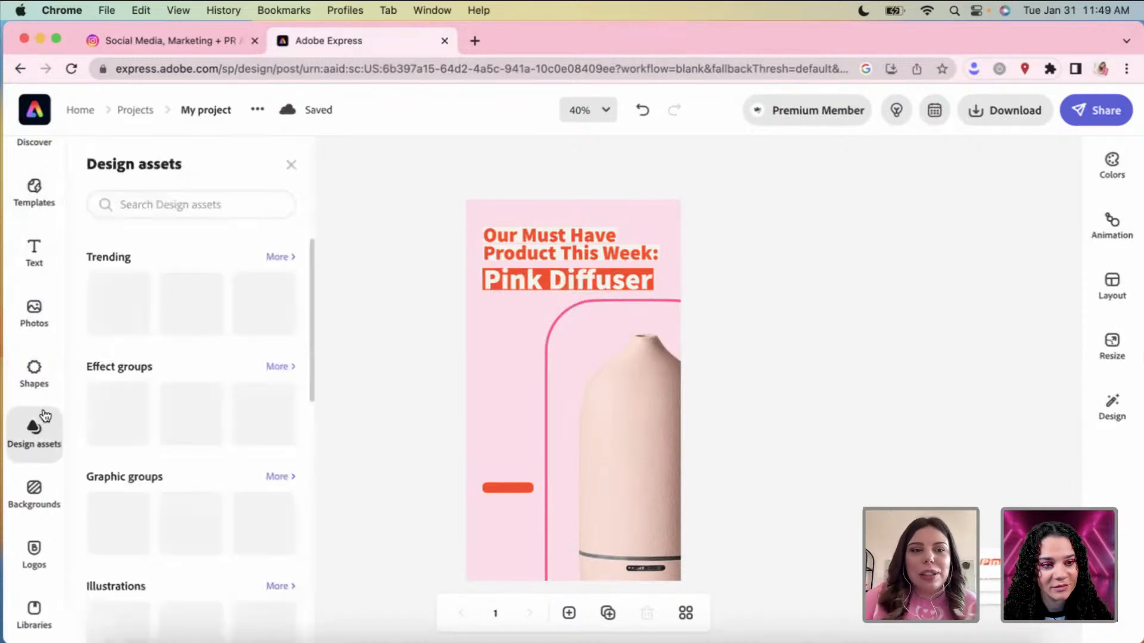
left_click(179, 206)
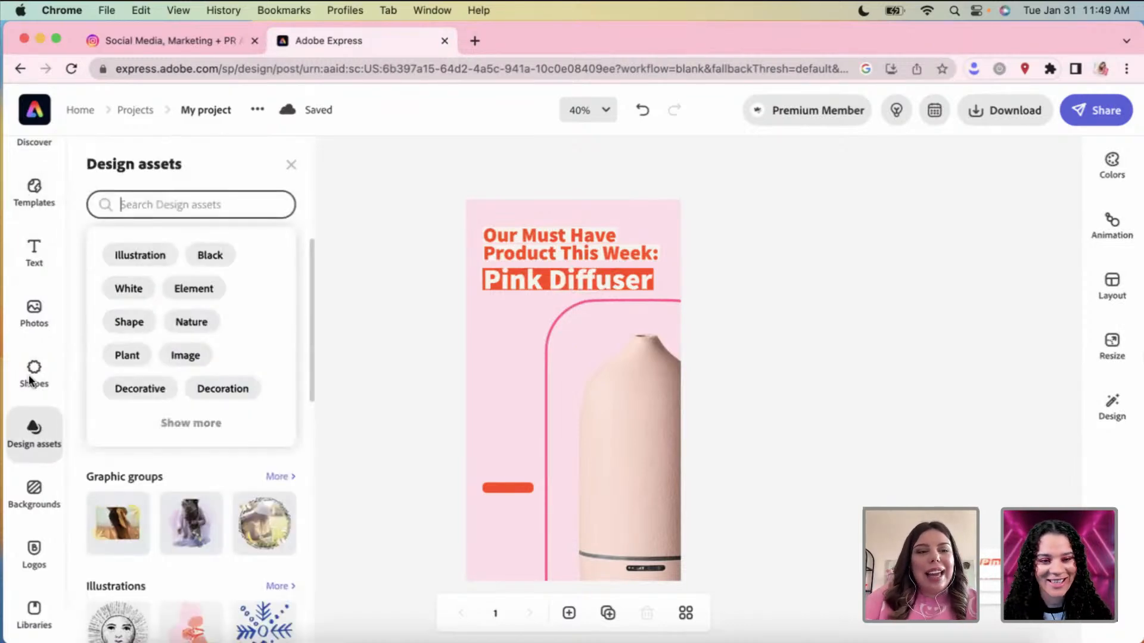
left_click(169, 197)
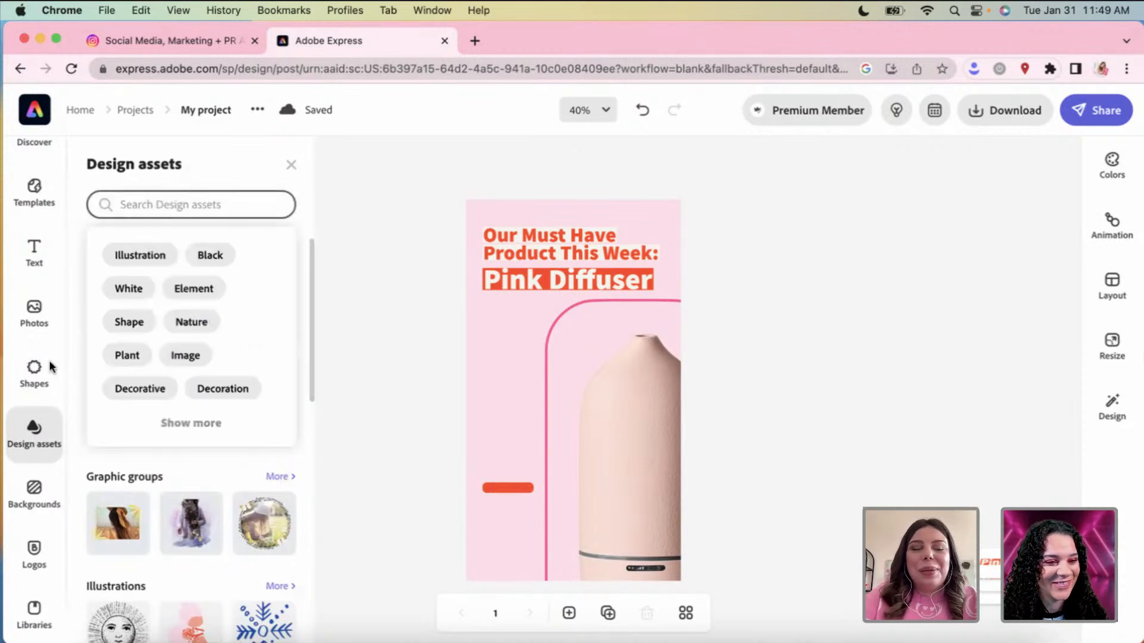
Step: Search the shapes library for "arrows" and list all the matching basic shapes
left_click(34, 370)
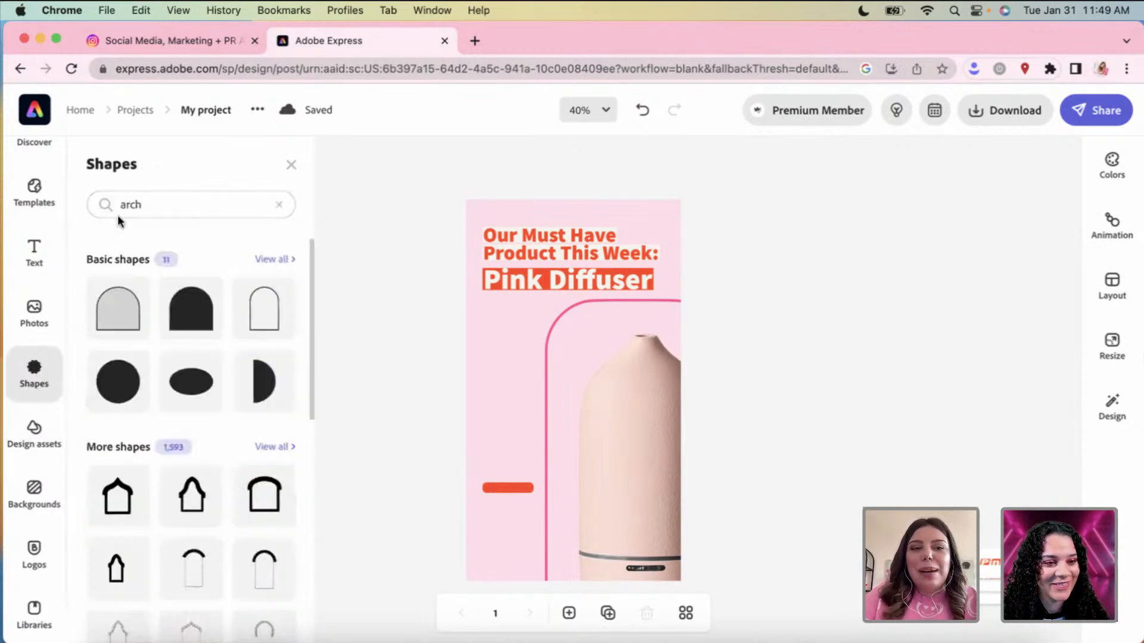
left_click(188, 199)
key("BackSpace")
key("BackSpace")
key("BackSpace")
type("rr")
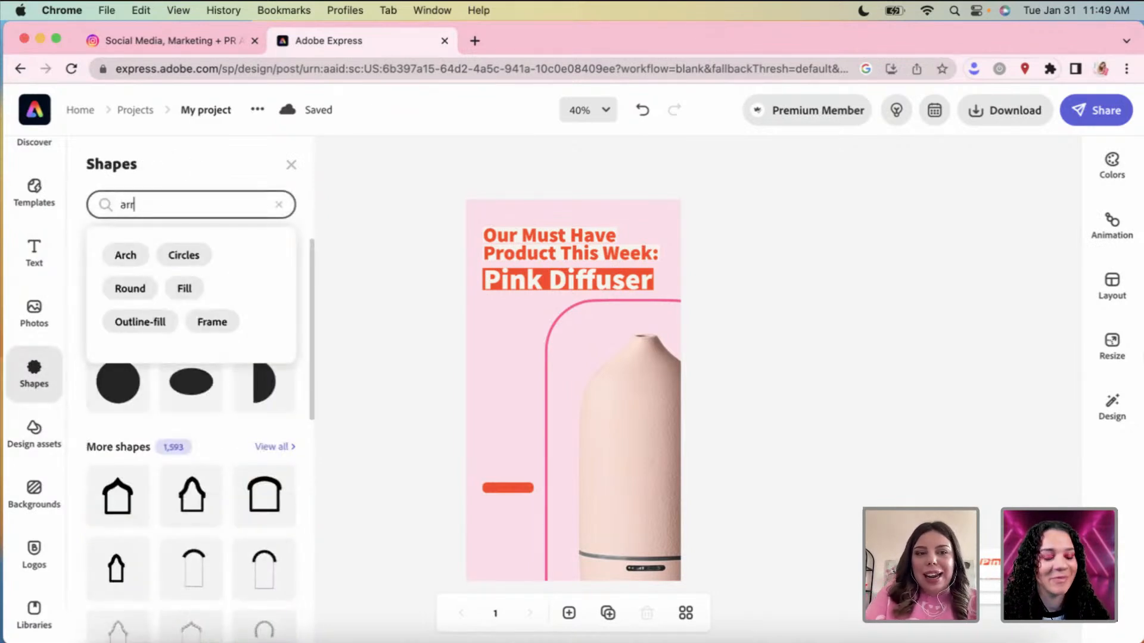
type("ows")
key("Return")
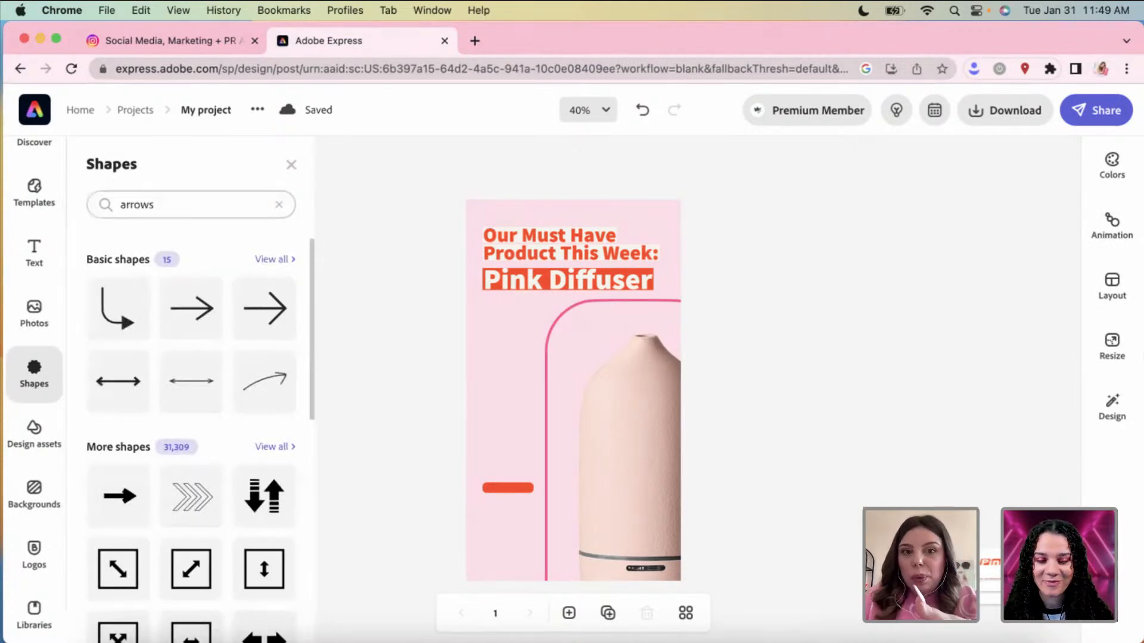
left_click(263, 258)
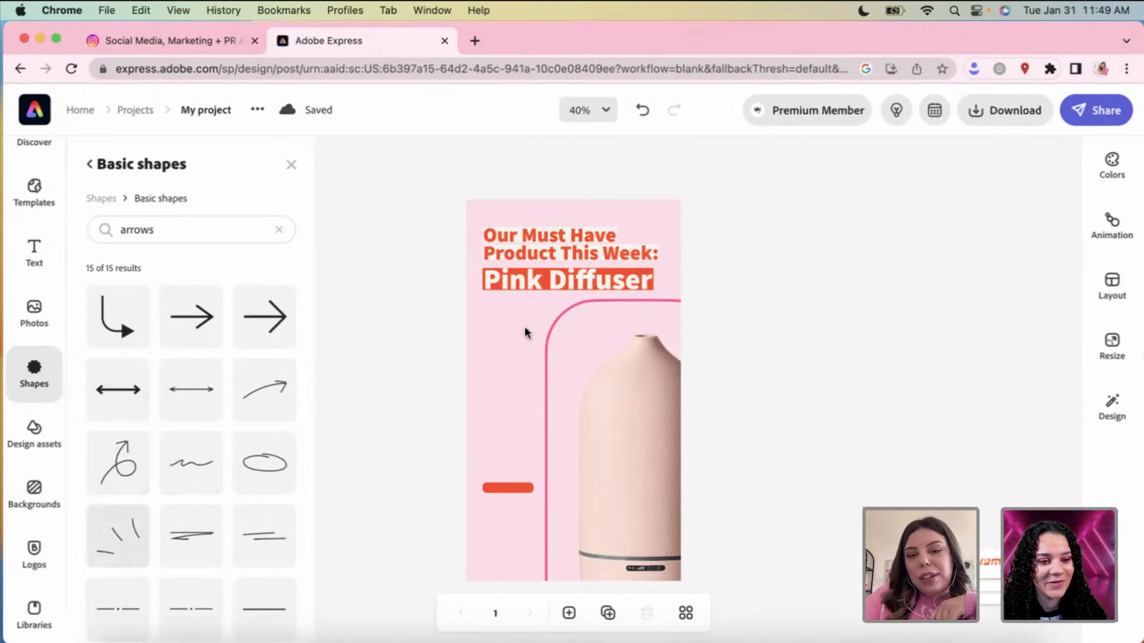
Step: Try a tilted three-stroke burst in orange #FF4A03 near the diffuser's top, shrink it slightly, and delete it
mouse_move(525, 332)
left_mouse_down()
mouse_move(556, 363)
mouse_move(596, 318)
left_mouse_up()
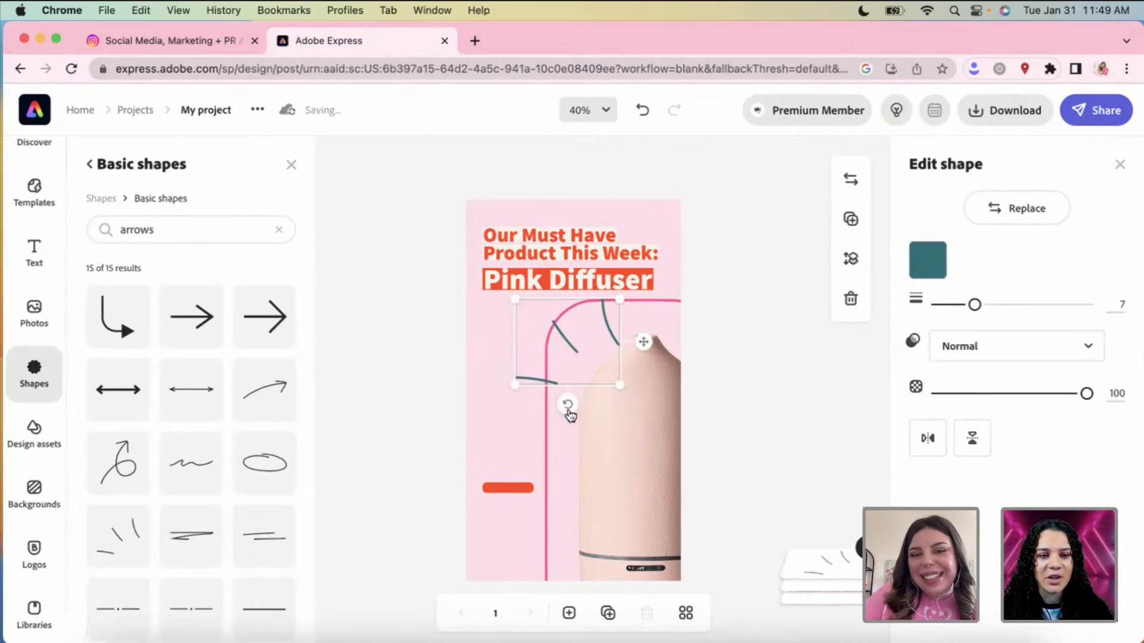
left_click_drag(570, 407, 584, 411)
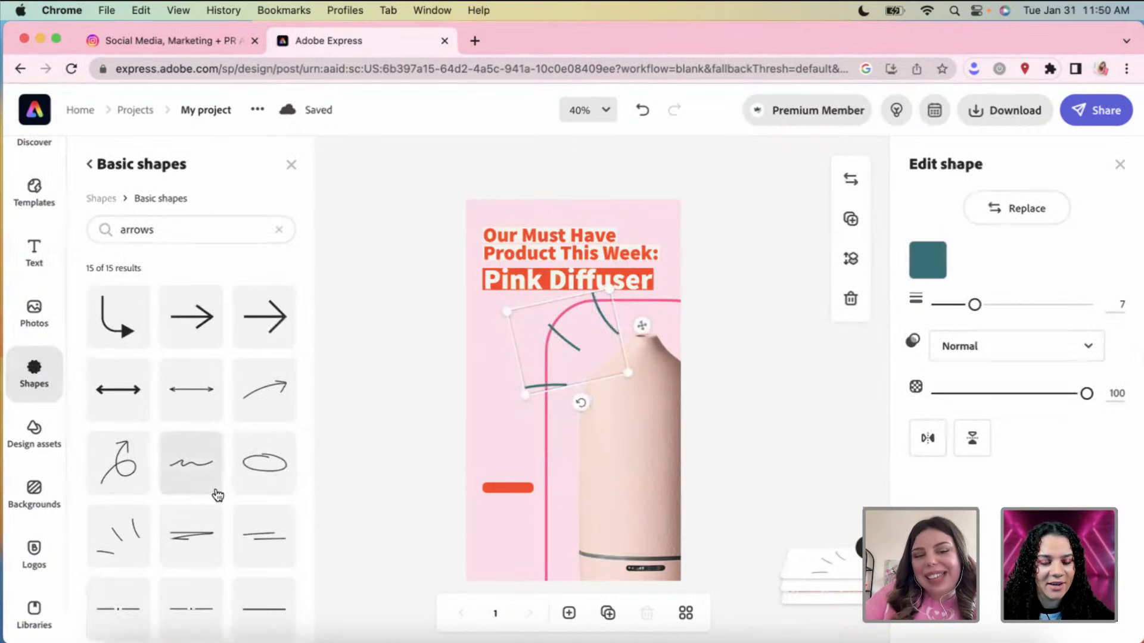
left_click(928, 260)
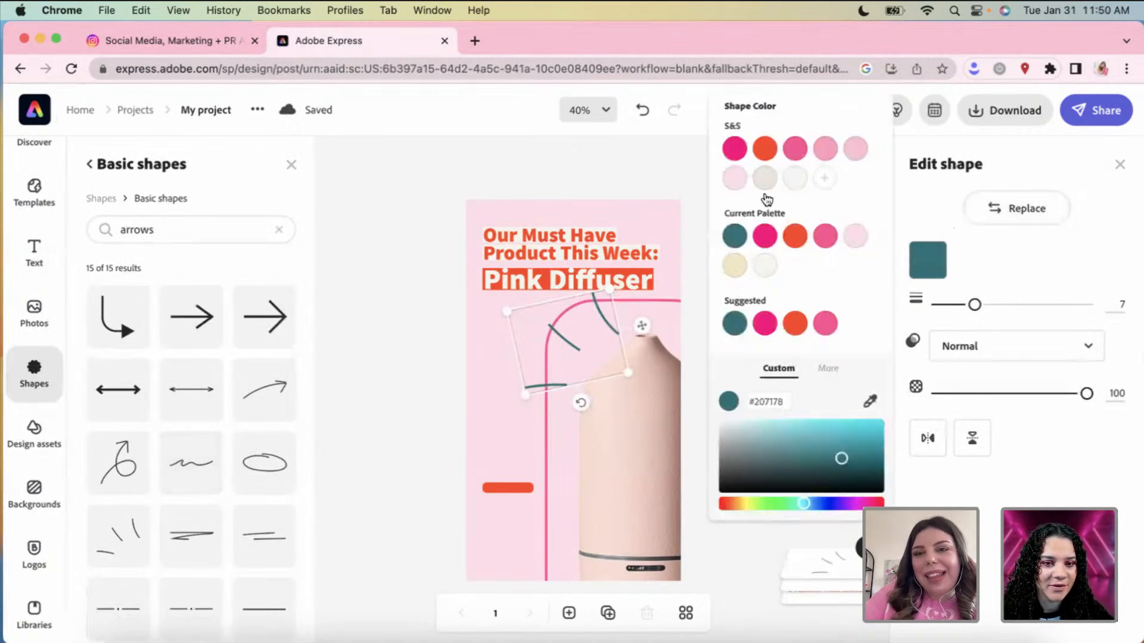
left_click(767, 152)
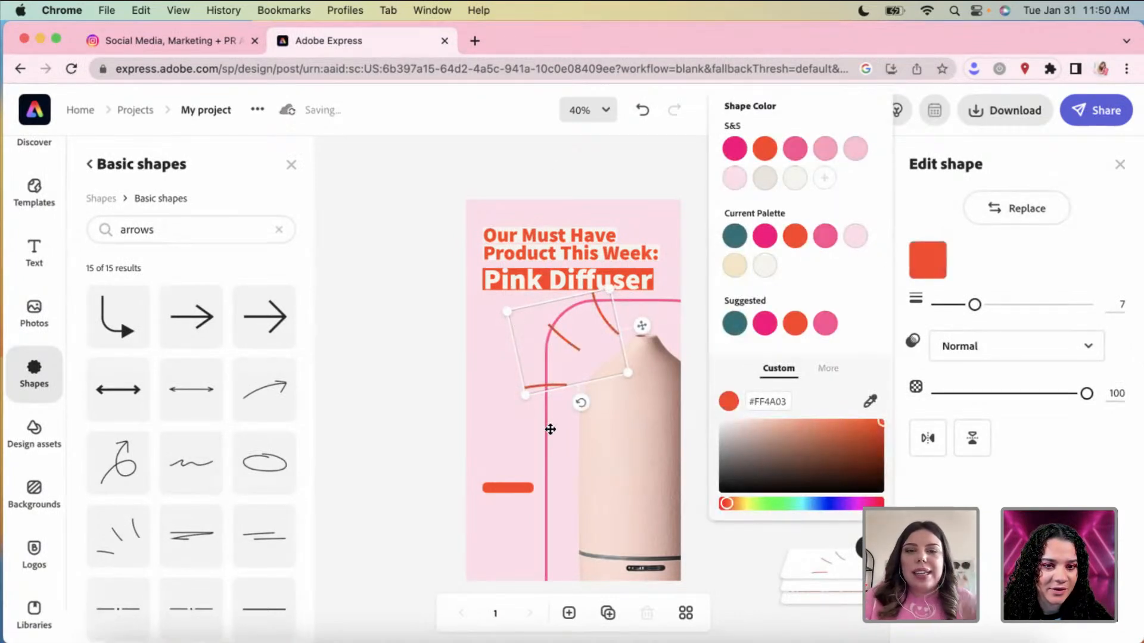
mouse_move(528, 396)
left_mouse_down()
mouse_move(572, 357)
mouse_move(558, 352)
mouse_move(581, 343)
left_mouse_up()
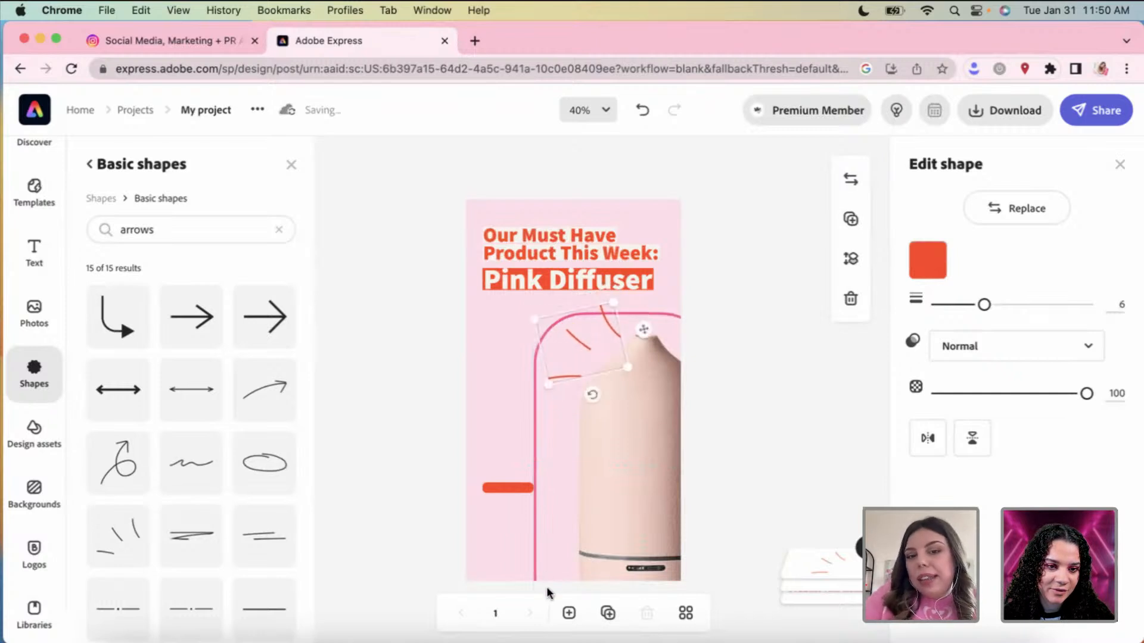
key("Delete")
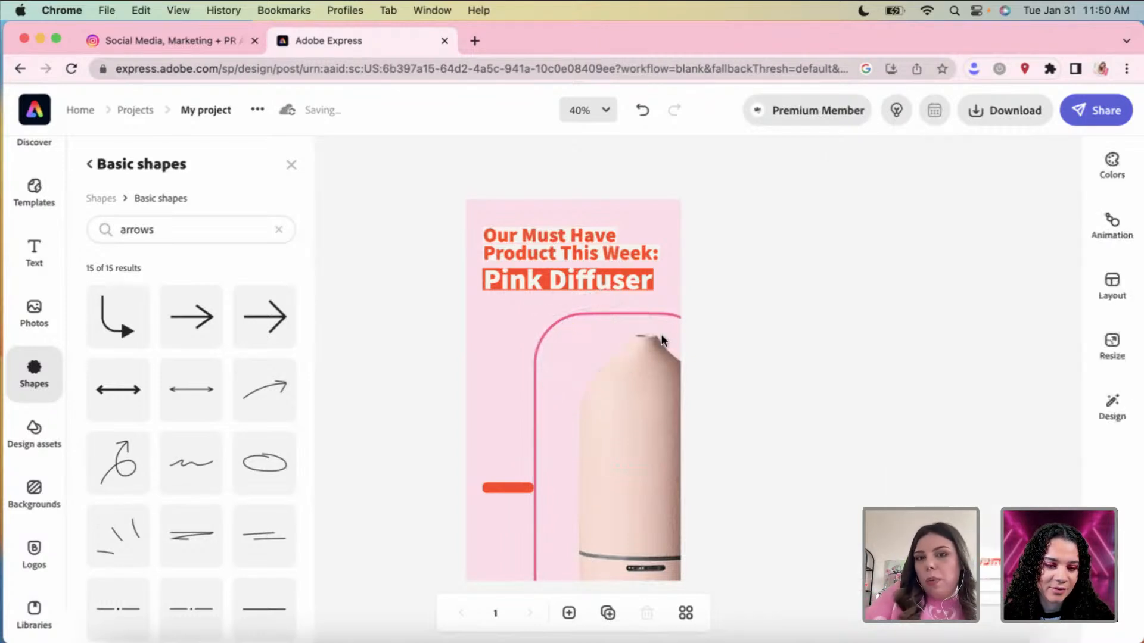
Step: Add the looped arrow beside the diffuser, rotate it to point at the product, and color it orange #FF4A03
left_click(122, 482)
left_click(504, 381)
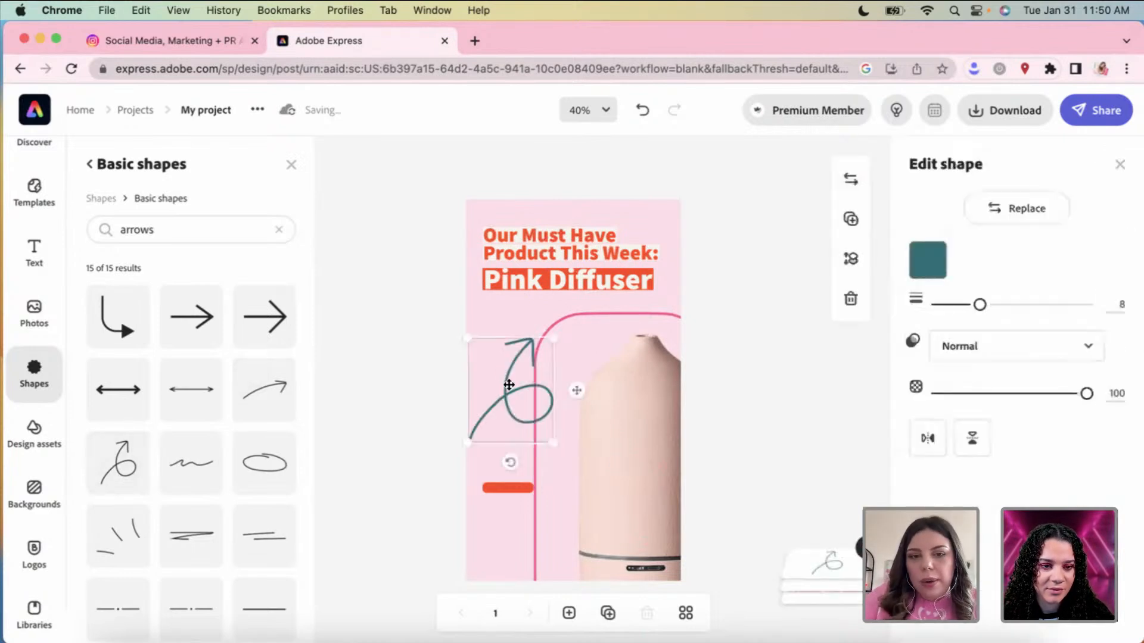
left_click_drag(502, 466, 444, 441)
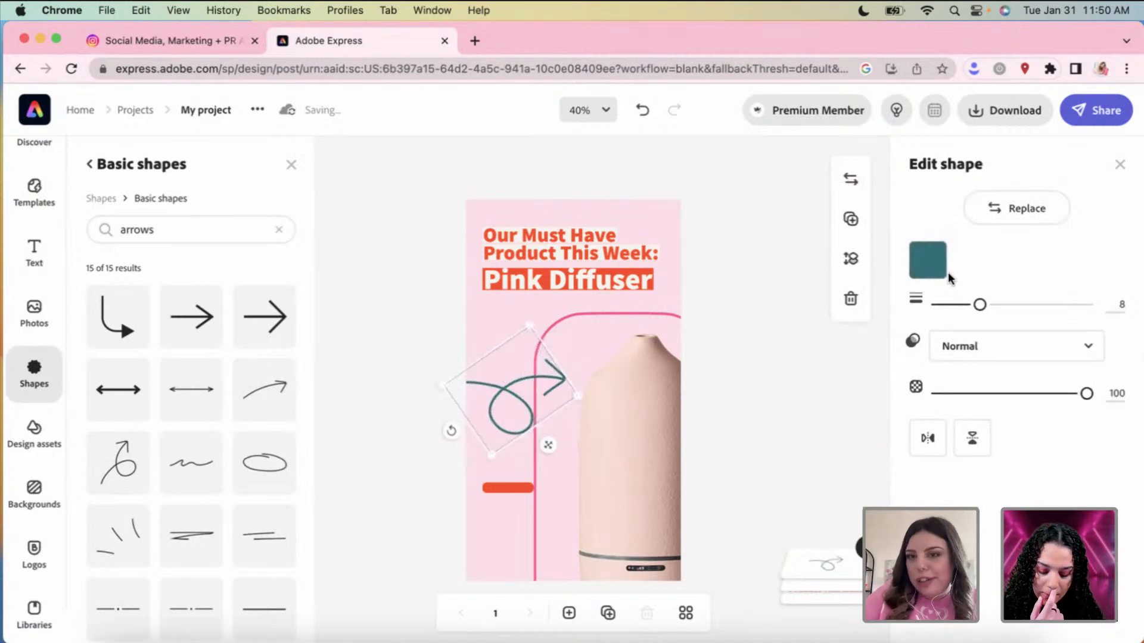
left_click(930, 268)
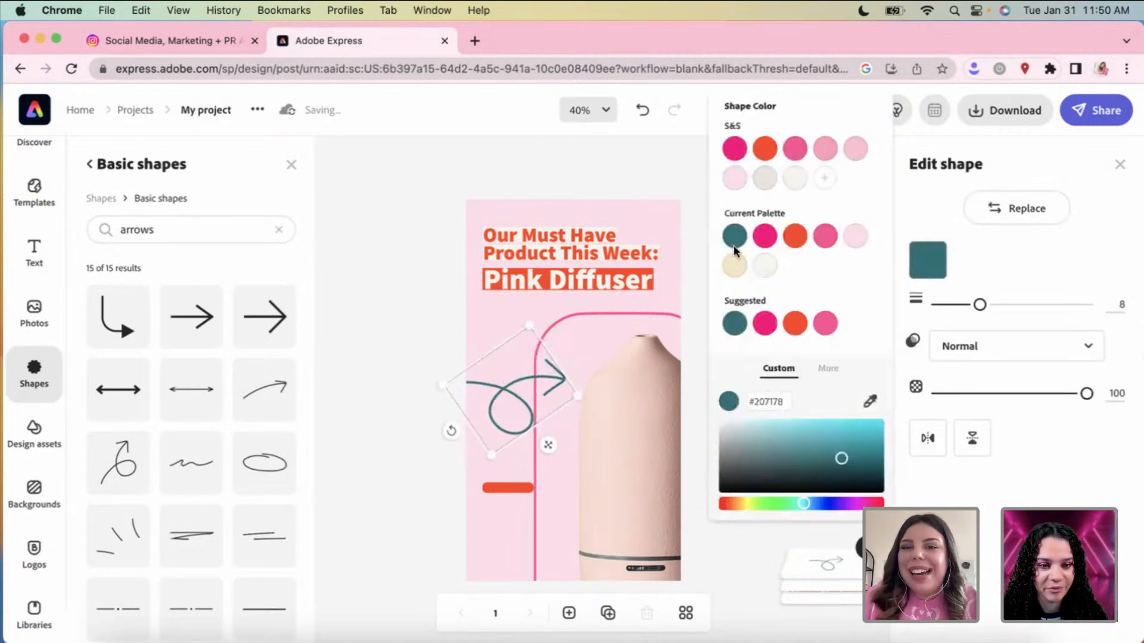
left_click(795, 236)
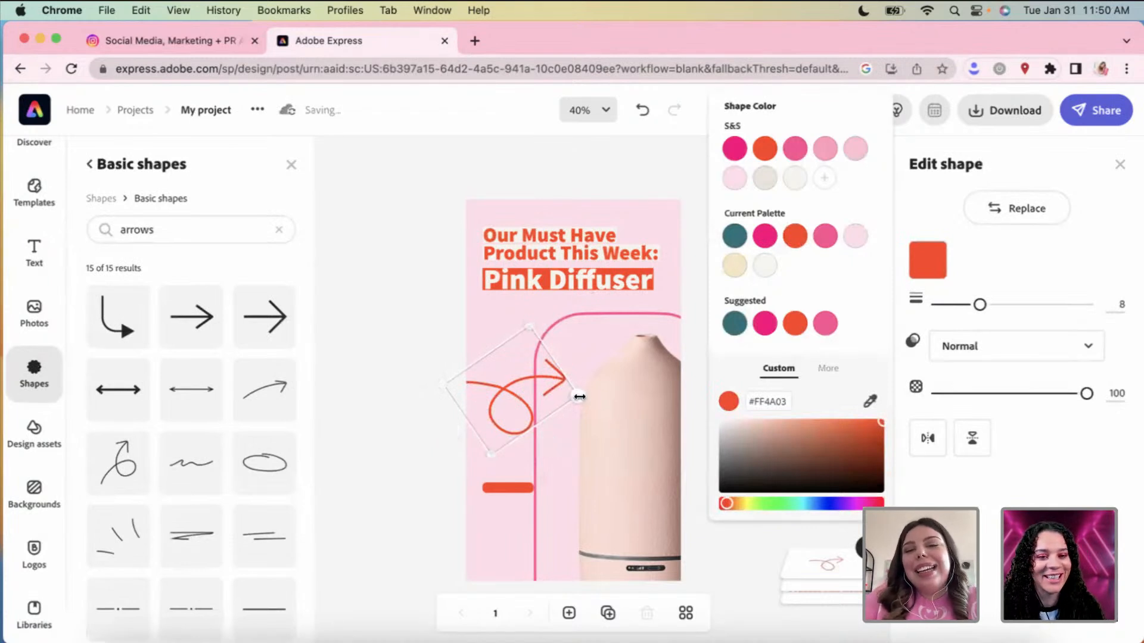
Step: Shift the pink arch right and enlarge the looped arrow so its tip reaches the diffuser's left edge
mouse_move(577, 395)
left_mouse_down()
mouse_move(608, 397)
mouse_move(568, 388)
left_mouse_up()
left_click_drag(607, 315, 616, 312)
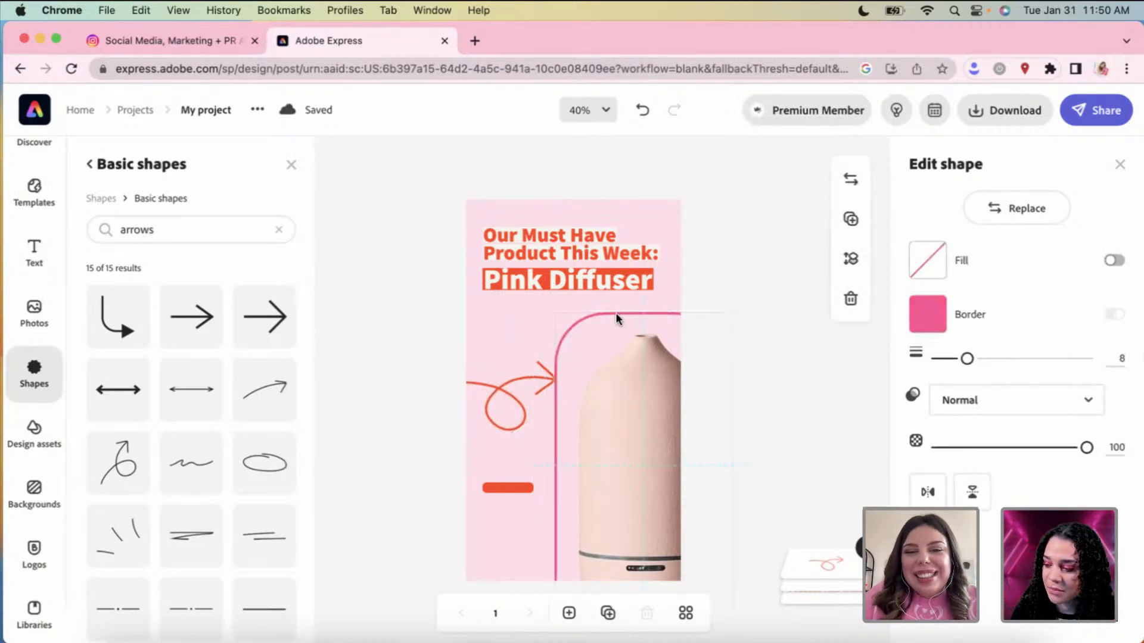
left_click(510, 382)
left_click_drag(567, 394, 606, 390)
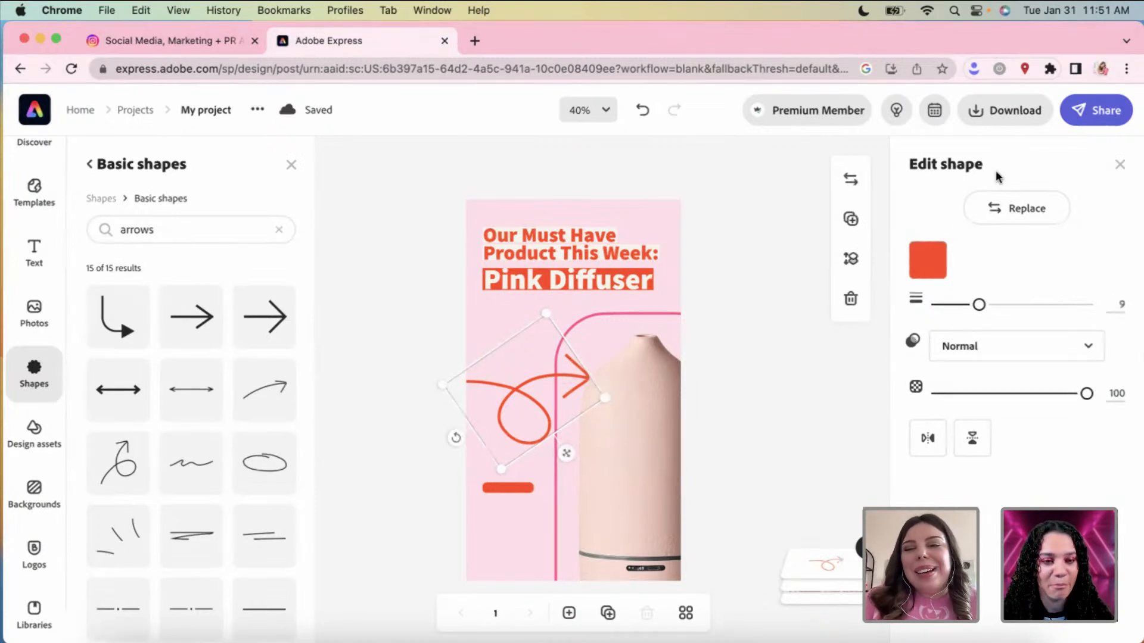
Step: Try a line thickness of 27 on the looped arrow and return it to 9
mouse_move(979, 306)
left_mouse_down()
mouse_move(937, 307)
mouse_move(1101, 316)
left_mouse_up()
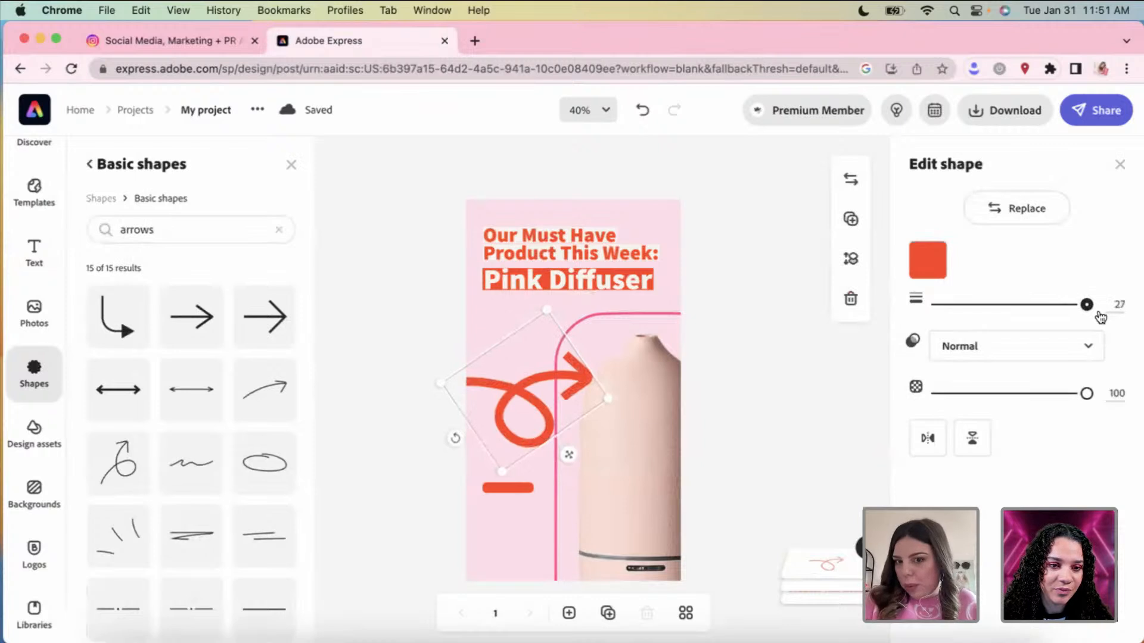
mouse_move(1027, 308)
left_mouse_down()
mouse_move(966, 305)
mouse_move(980, 303)
left_mouse_up()
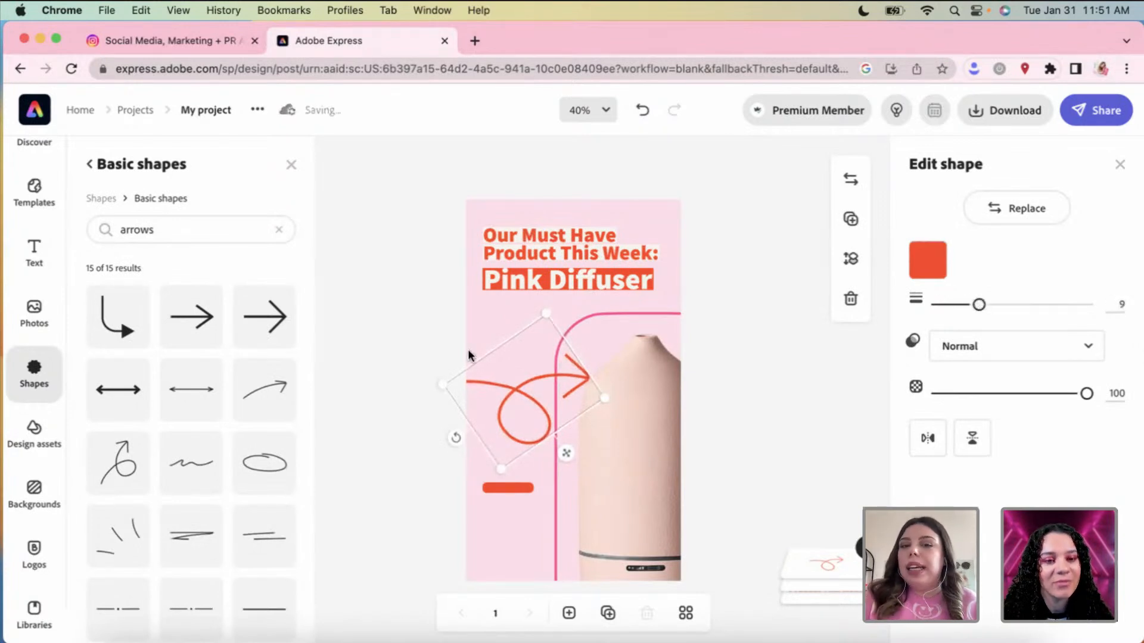
left_click(399, 393)
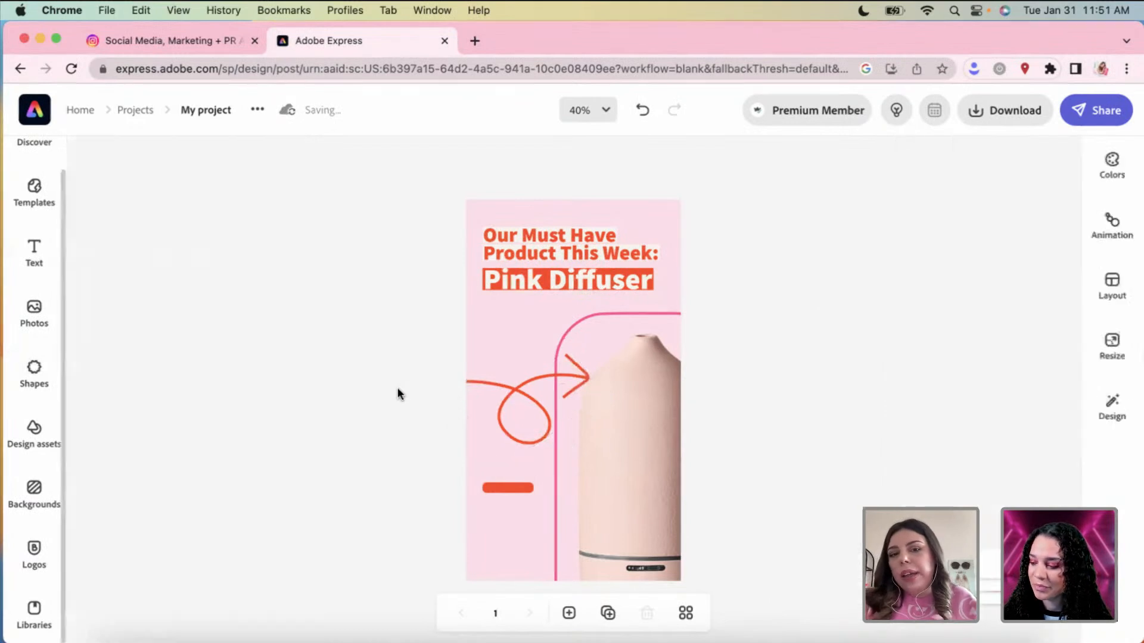
Step: Nudge the looped arrow slightly down, keeping its tip on the diffuser's left edge
left_click(545, 376)
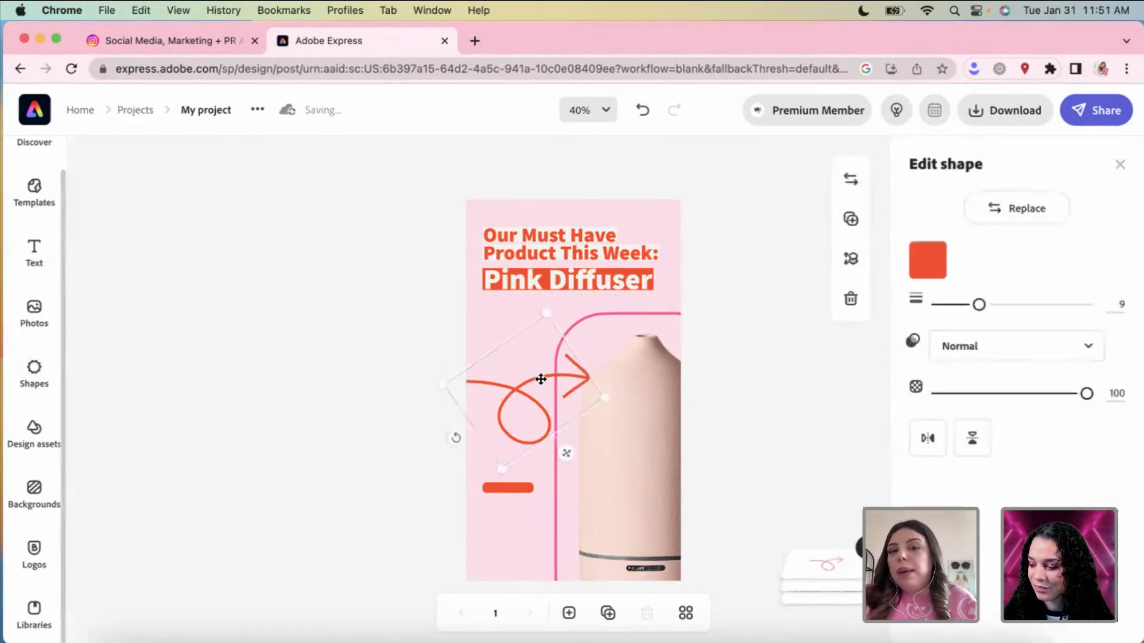
mouse_move(540, 379)
left_mouse_down()
mouse_move(513, 378)
mouse_move(538, 380)
left_mouse_up()
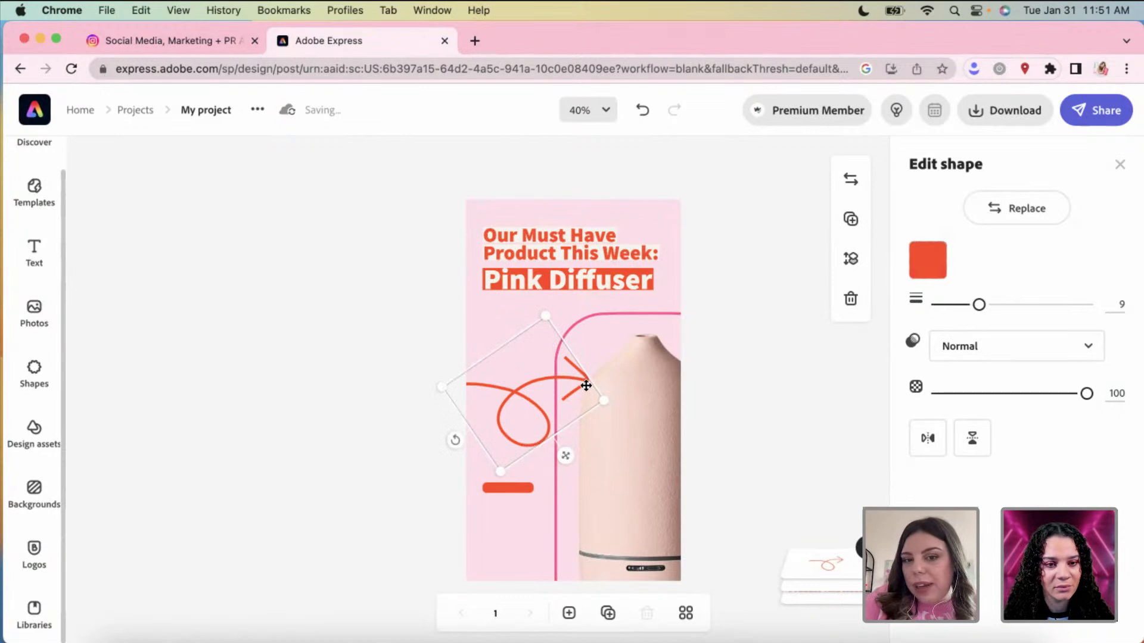
left_click_drag(565, 384, 578, 383)
left_click(370, 447)
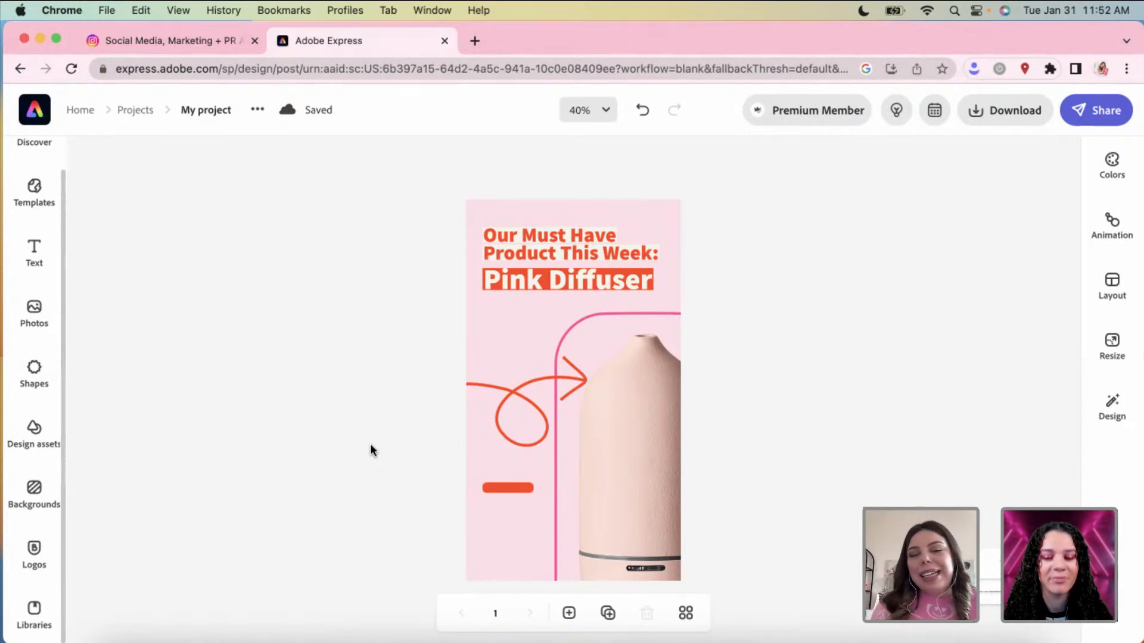
left_click(538, 398)
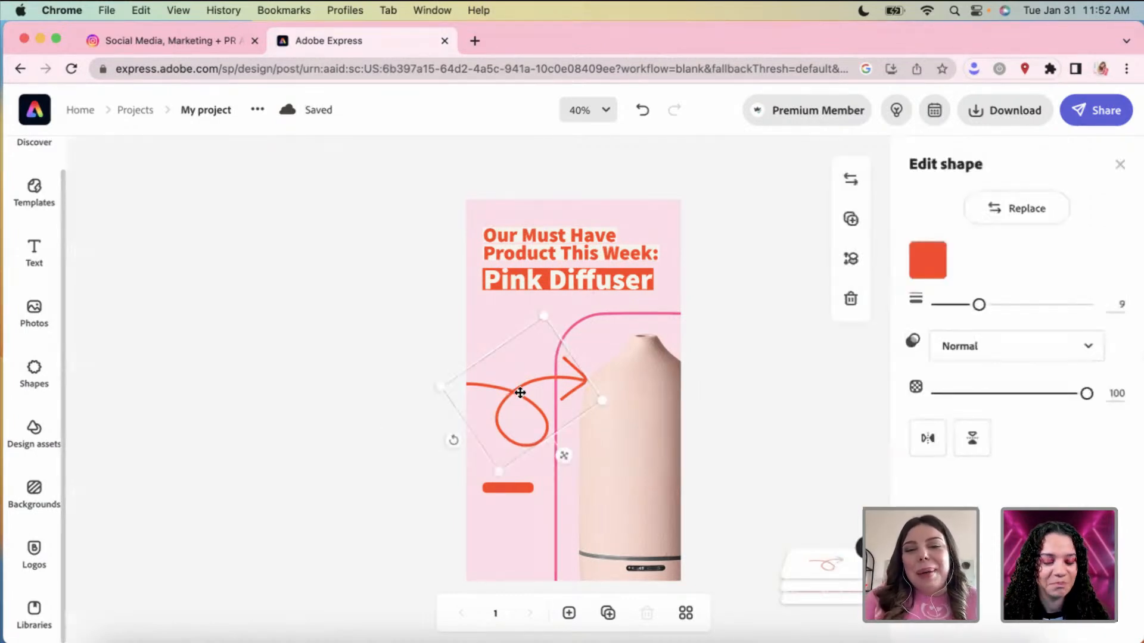
left_click_drag(513, 393, 504, 393)
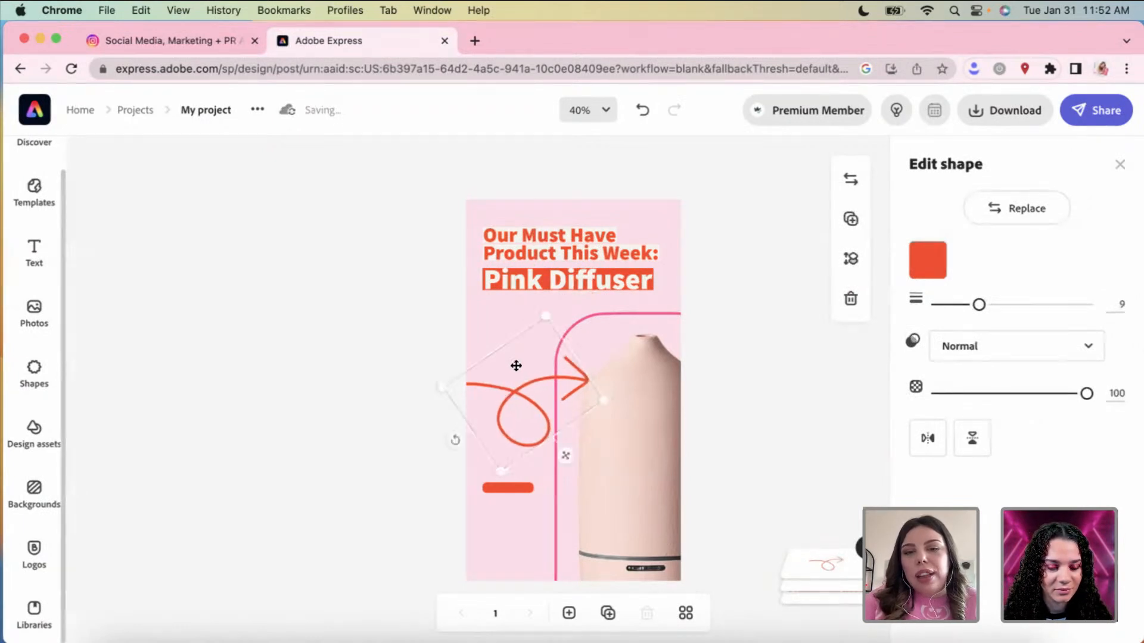
Step: Enlarge the orange link-sticker placeholder, bring it forward one layer, and align it with the heading's left edge
left_click(516, 541)
left_click(513, 489)
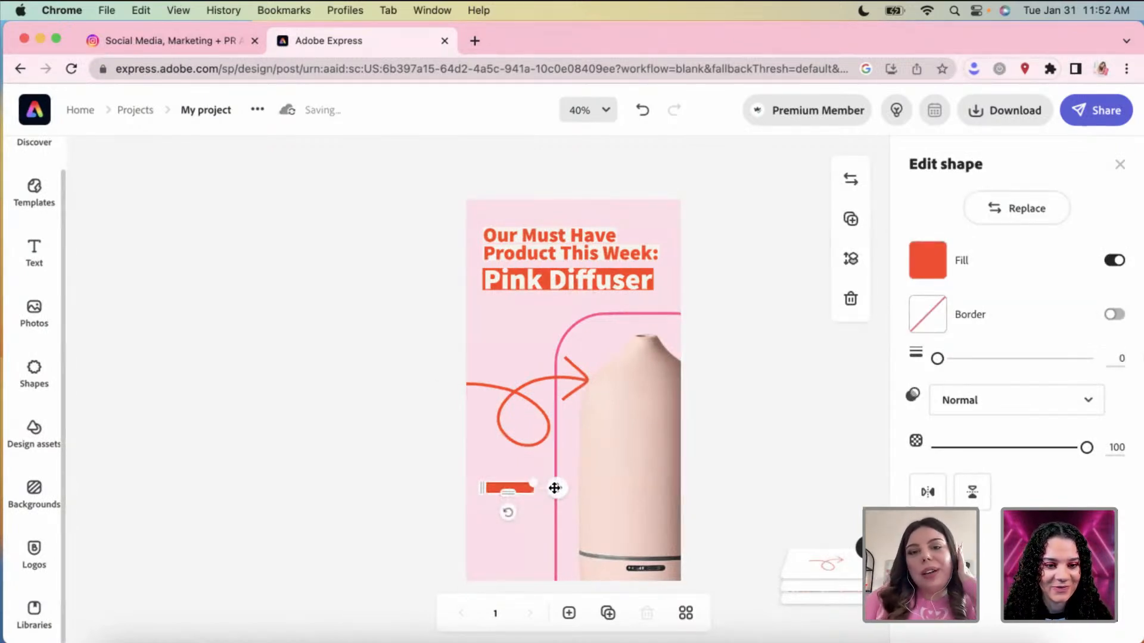
mouse_move(534, 482)
left_mouse_down()
mouse_move(570, 496)
mouse_move(523, 496)
left_mouse_up()
left_click(849, 257)
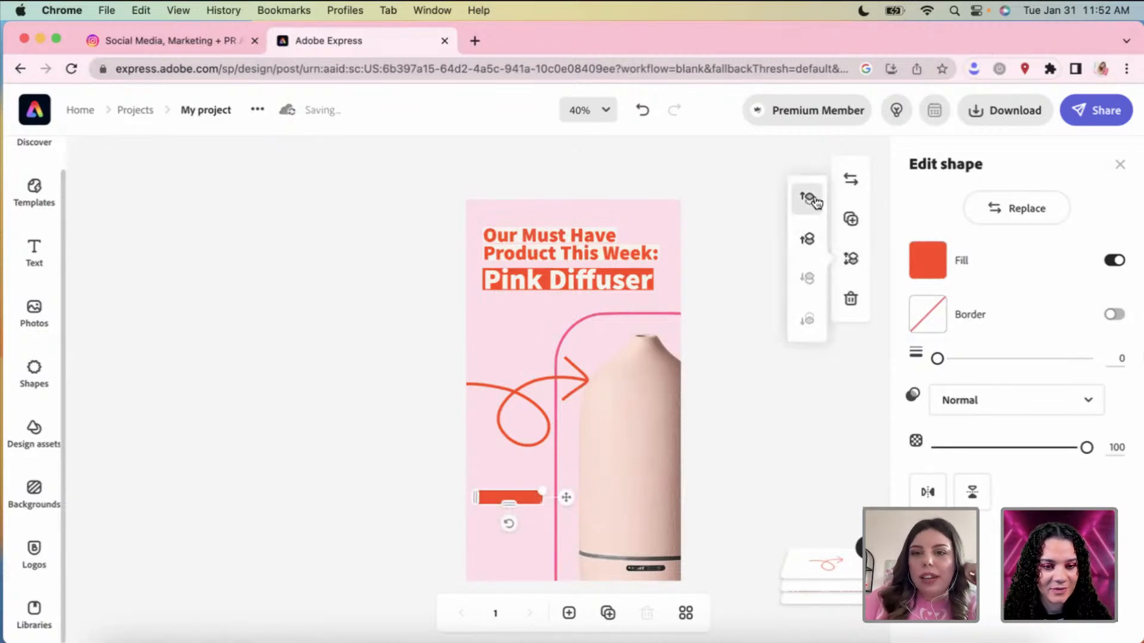
left_click(810, 237)
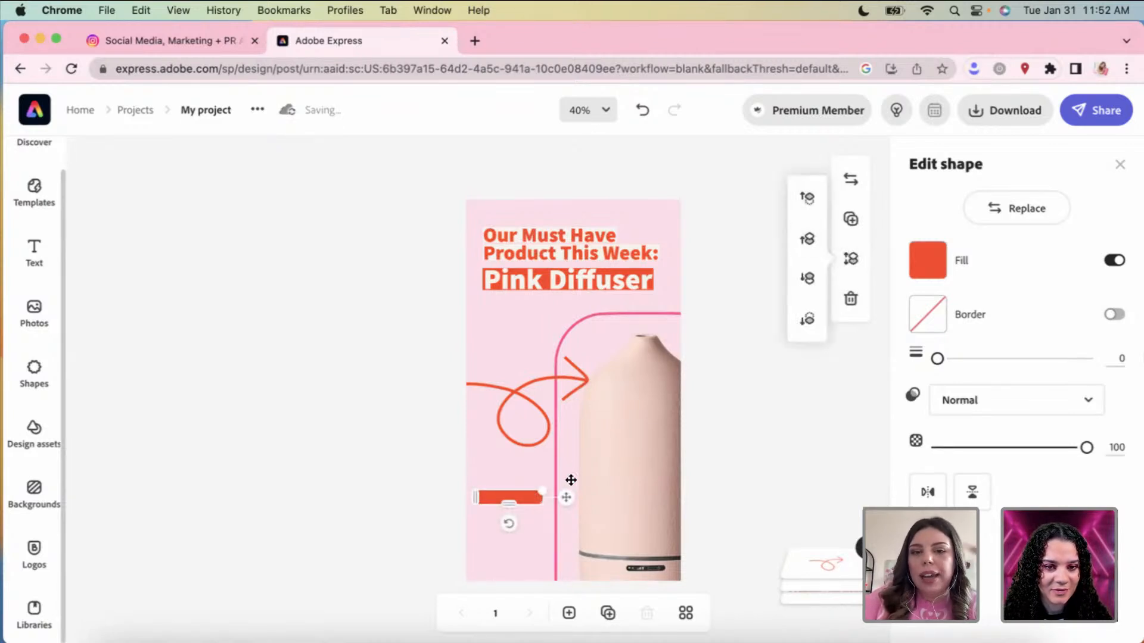
mouse_move(524, 495)
left_mouse_down()
mouse_move(555, 498)
mouse_move(521, 498)
left_mouse_up()
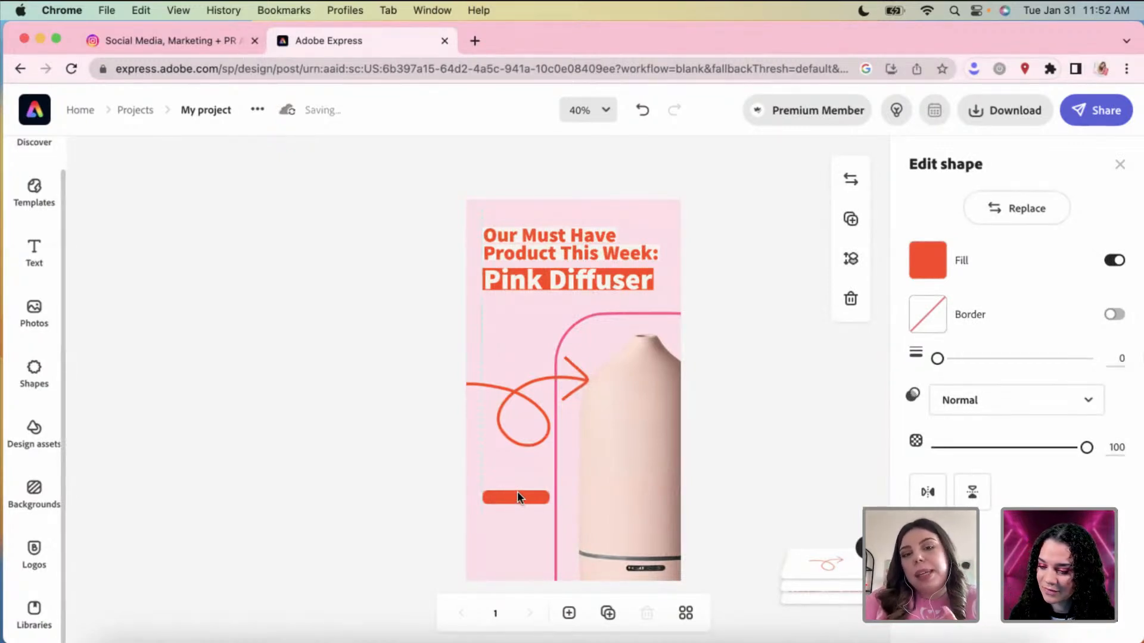
Step: Try the link-sticker placeholder near the story's bottom edge, overlapping the arch line and the diffuser's base
left_click_drag(517, 491, 552, 550)
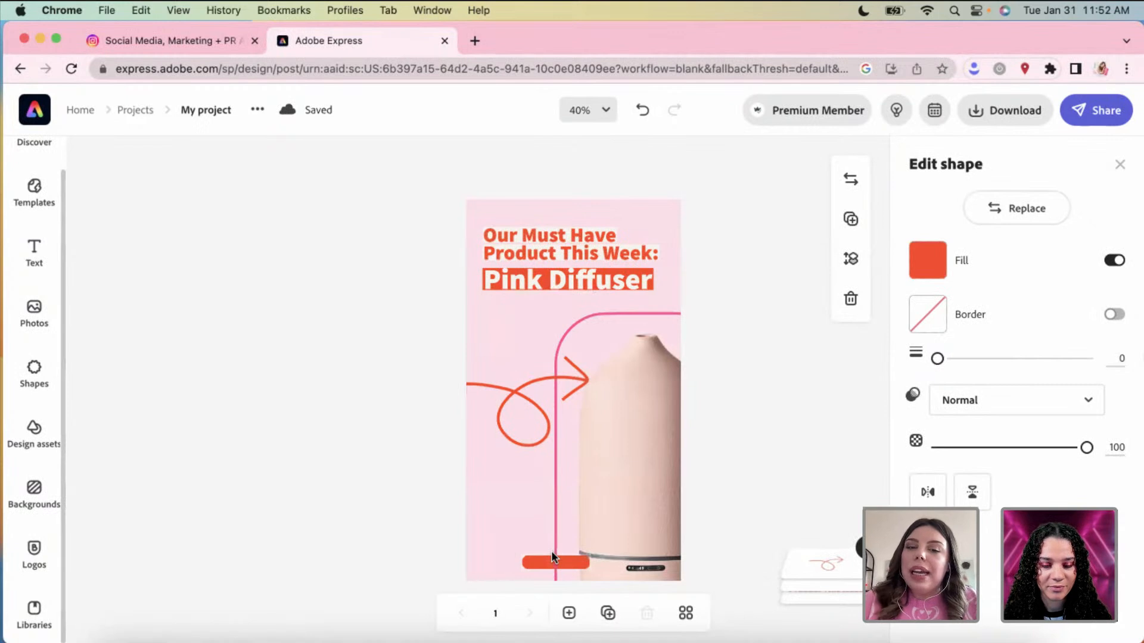
left_click(551, 555)
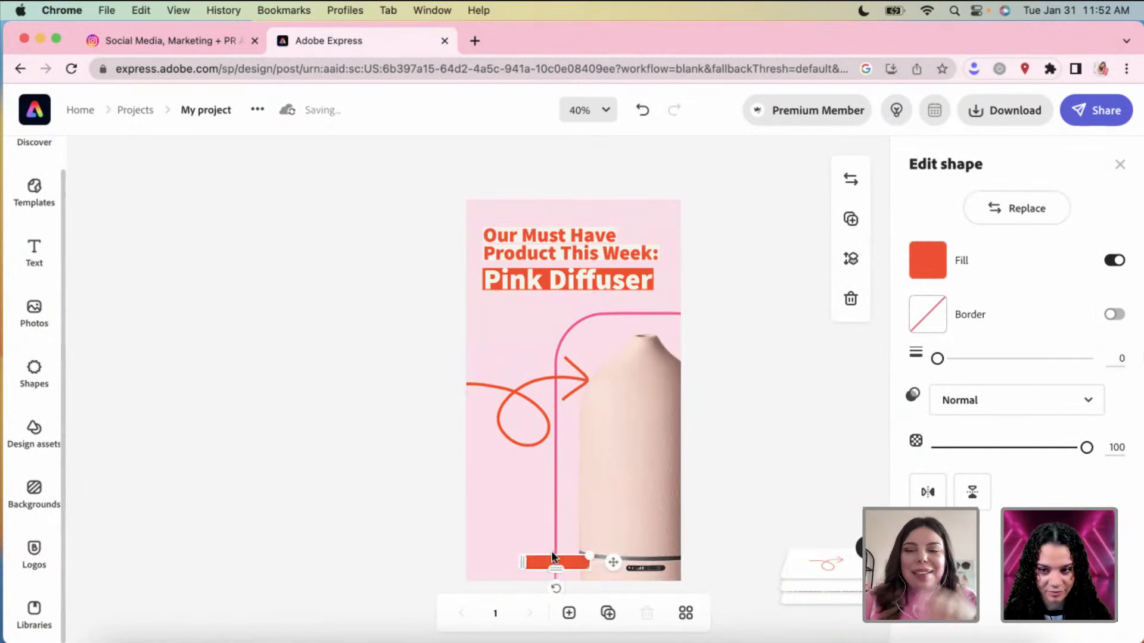
left_click(569, 480)
left_click(499, 509)
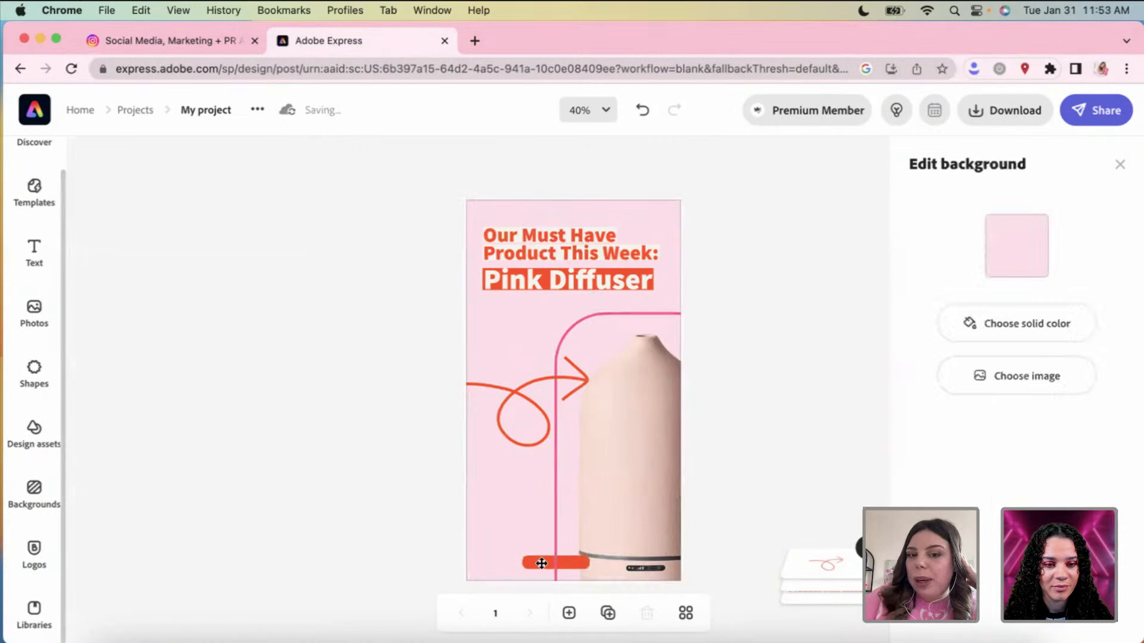
Step: Flip the layout by moving the placeholder and looped arrow to the story's right half and the diffuser to its left edge
left_click_drag(542, 563, 628, 435)
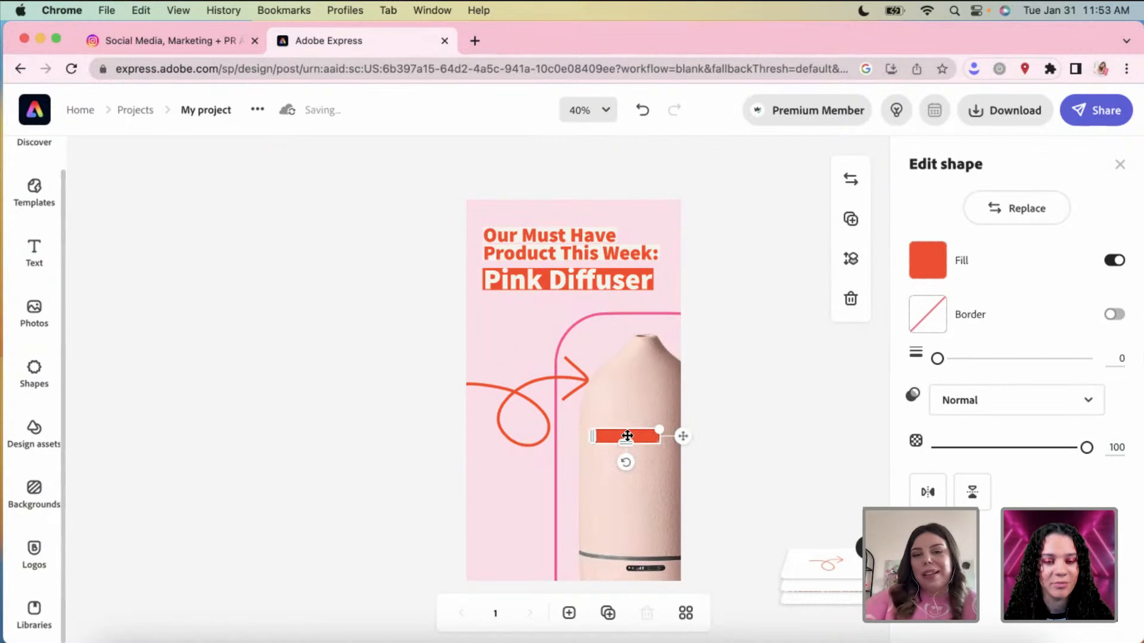
left_click_drag(605, 435, 477, 433)
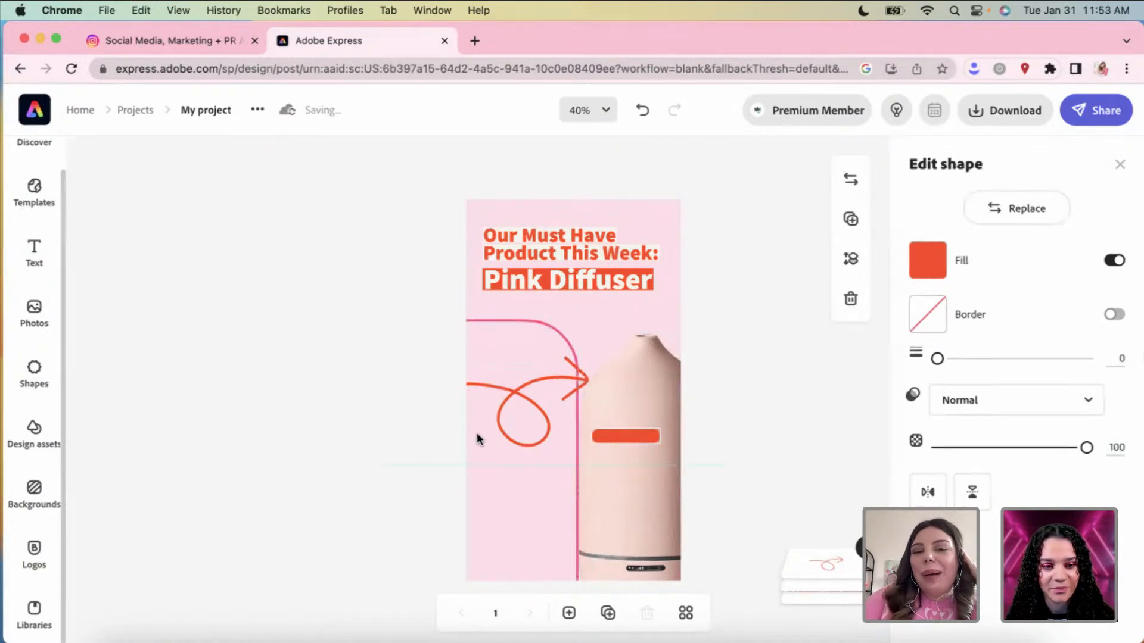
key("super+z")
left_click(512, 398)
mouse_move(513, 398)
left_mouse_down()
mouse_move(623, 319)
mouse_move(633, 362)
left_mouse_up()
left_click(639, 413)
left_click_drag(654, 400, 487, 405)
Step: Shift the diffuser slightly right and reposition the pink arch so it frames the diffuser on the story's left side
left_click(557, 352)
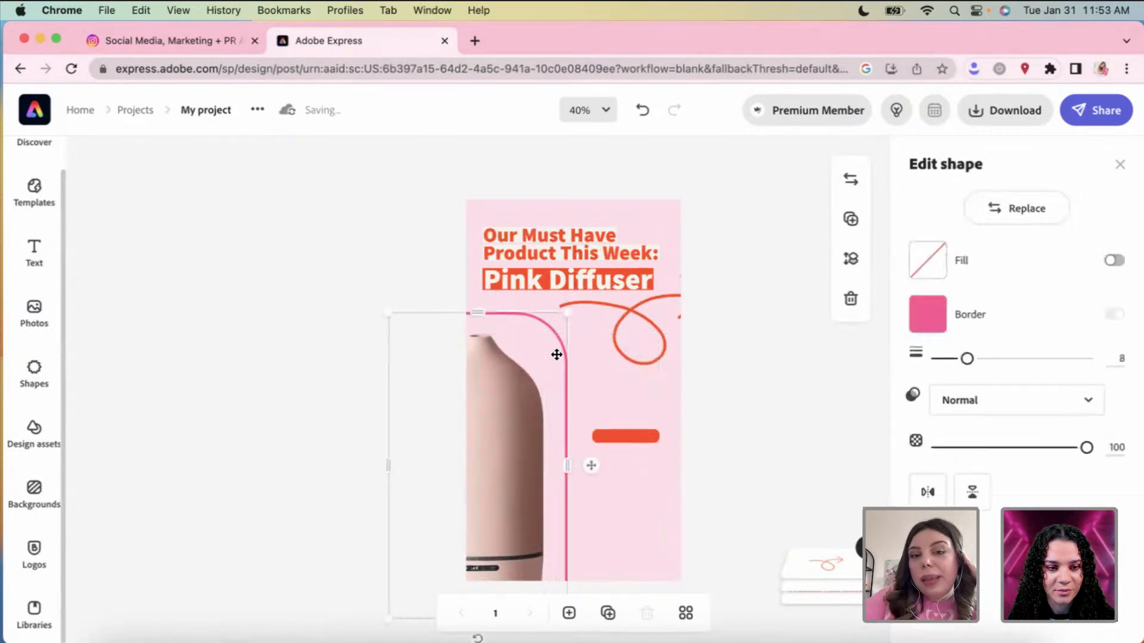
left_click_drag(567, 350, 578, 354)
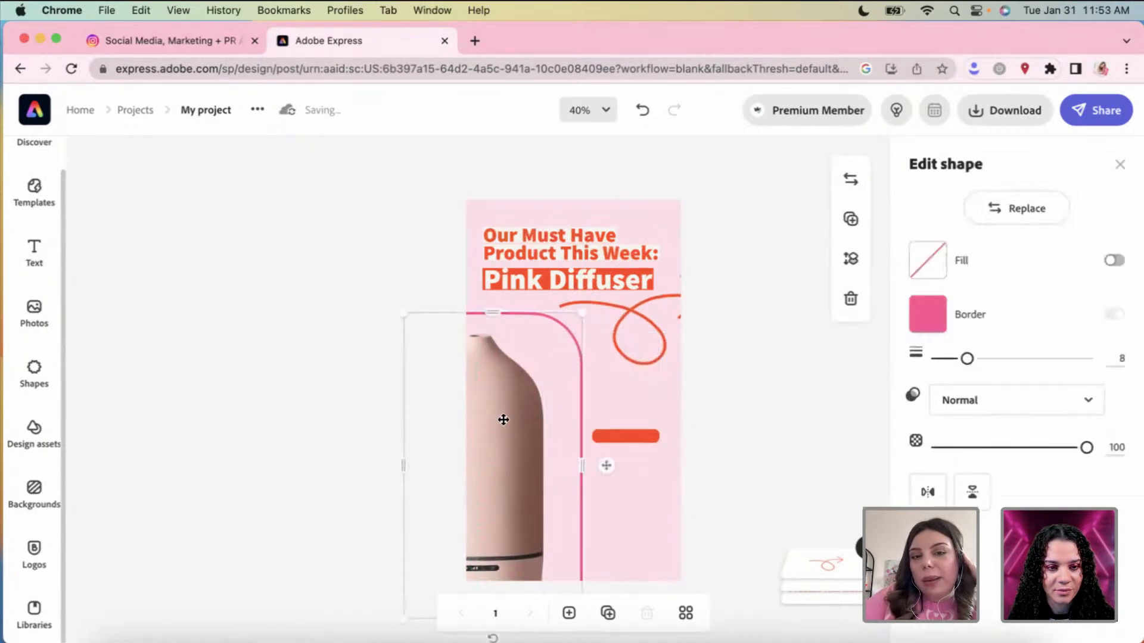
left_click_drag(503, 419, 575, 430)
left_click(628, 414)
left_click(494, 419)
left_click_drag(478, 411, 508, 411)
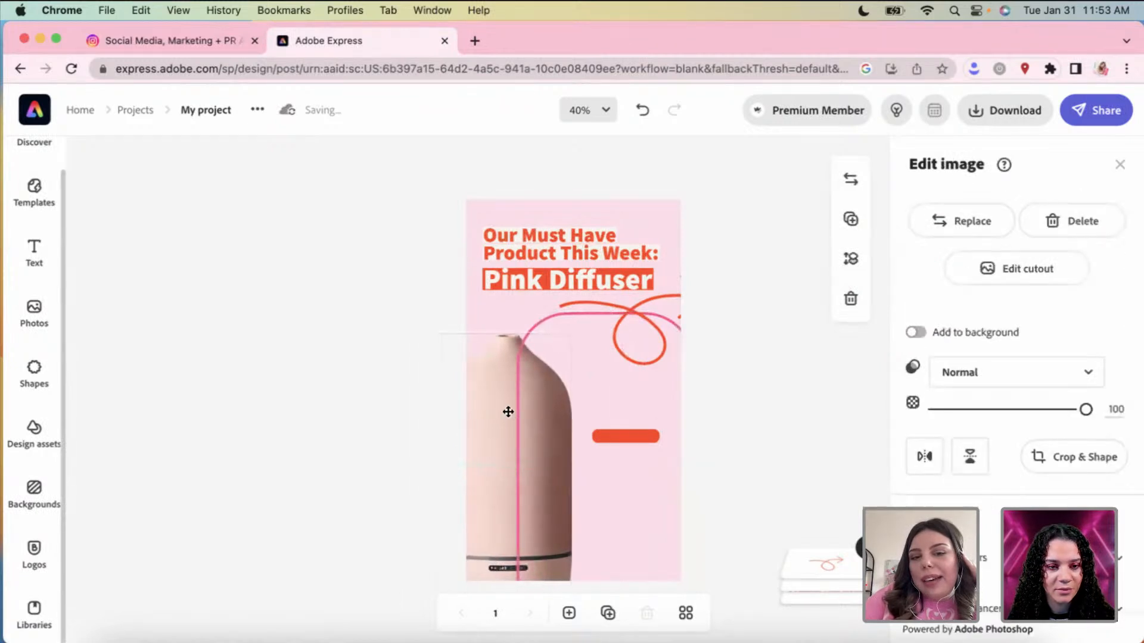
left_click(571, 309)
left_click(534, 315)
left_click_drag(537, 316, 445, 323)
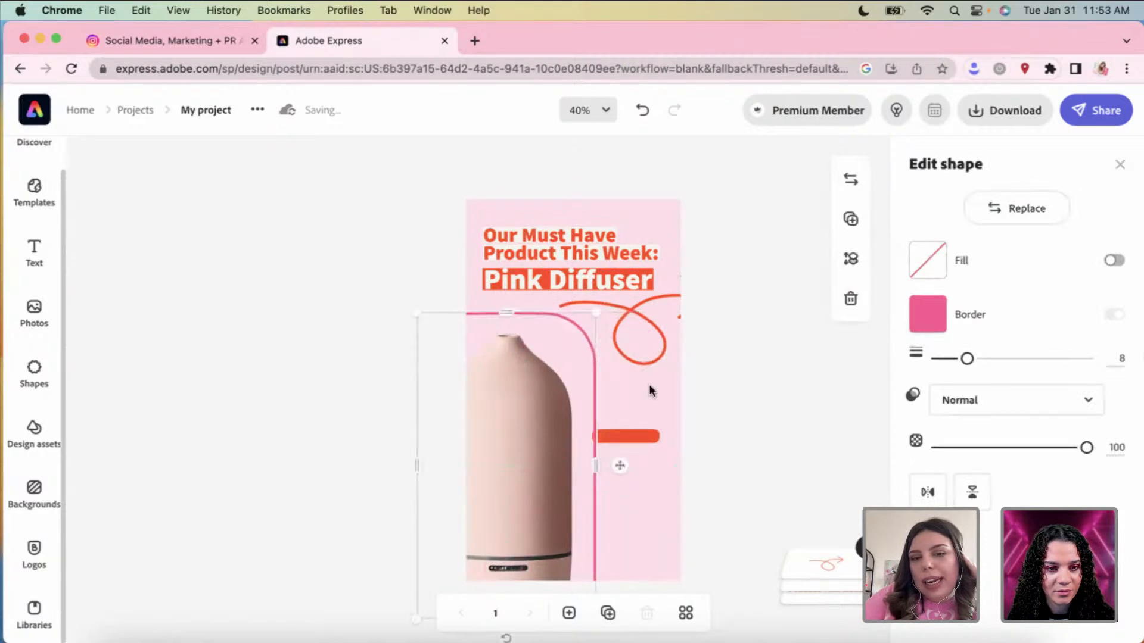
Step: Move the placeholder clear of the arch and rotate the looped arrow so its tip meets the diffuser's right edge
left_click_drag(636, 438, 653, 438)
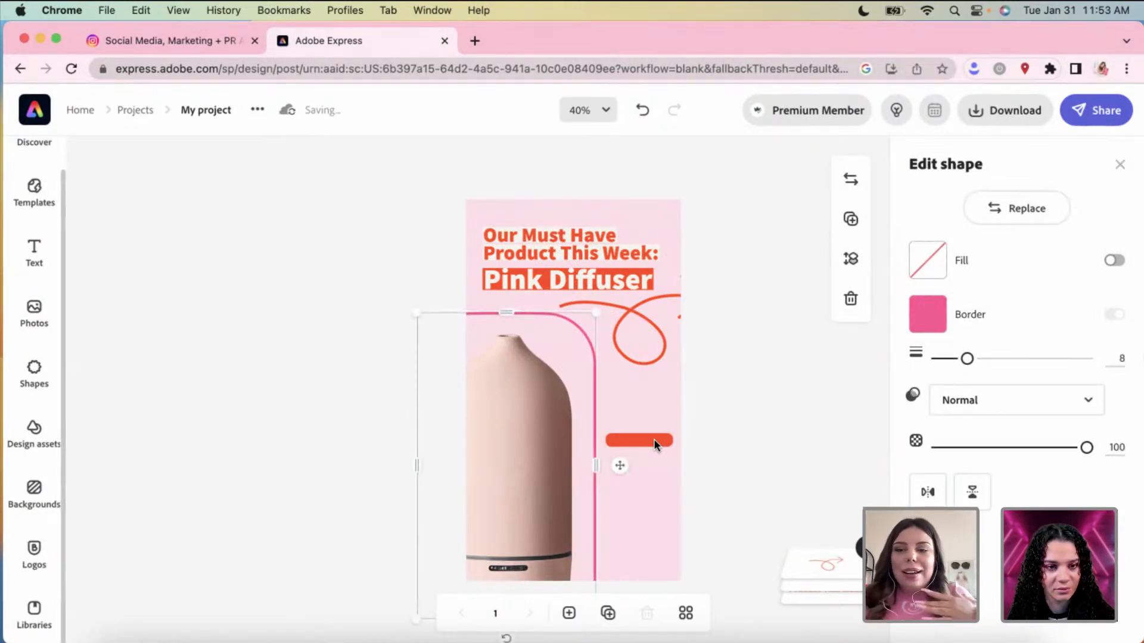
left_click(644, 316)
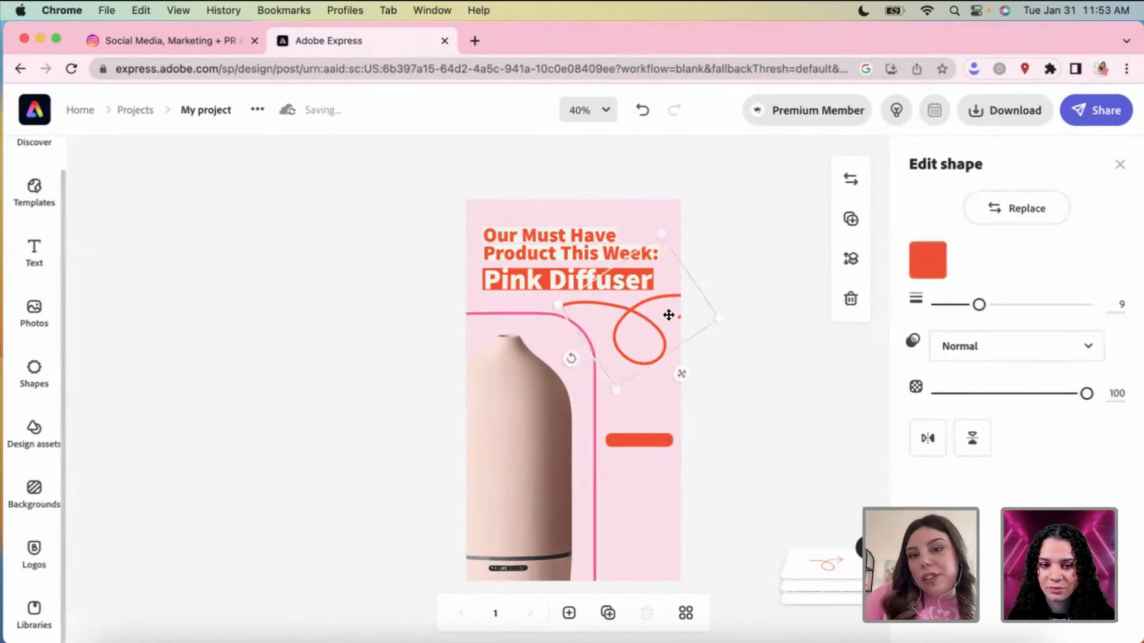
left_click_drag(567, 360, 680, 275)
left_click_drag(640, 333, 630, 364)
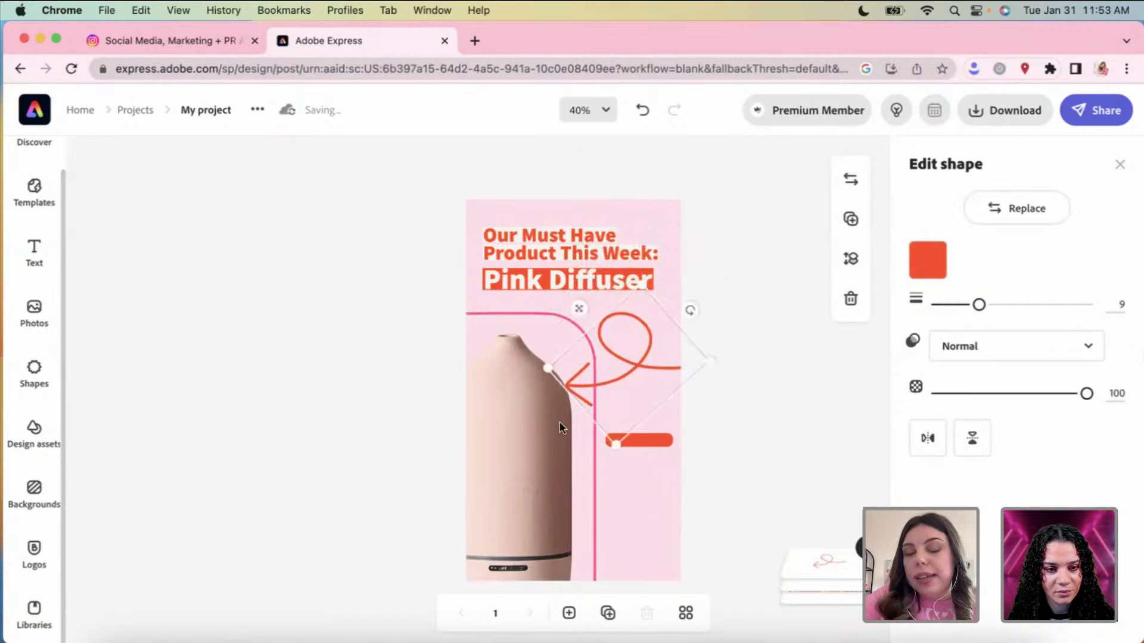
Step: Nudge the arch slightly right and enlarge the link-sticker placeholder so it overlaps the arch's right line
left_click(523, 310)
left_click(524, 313)
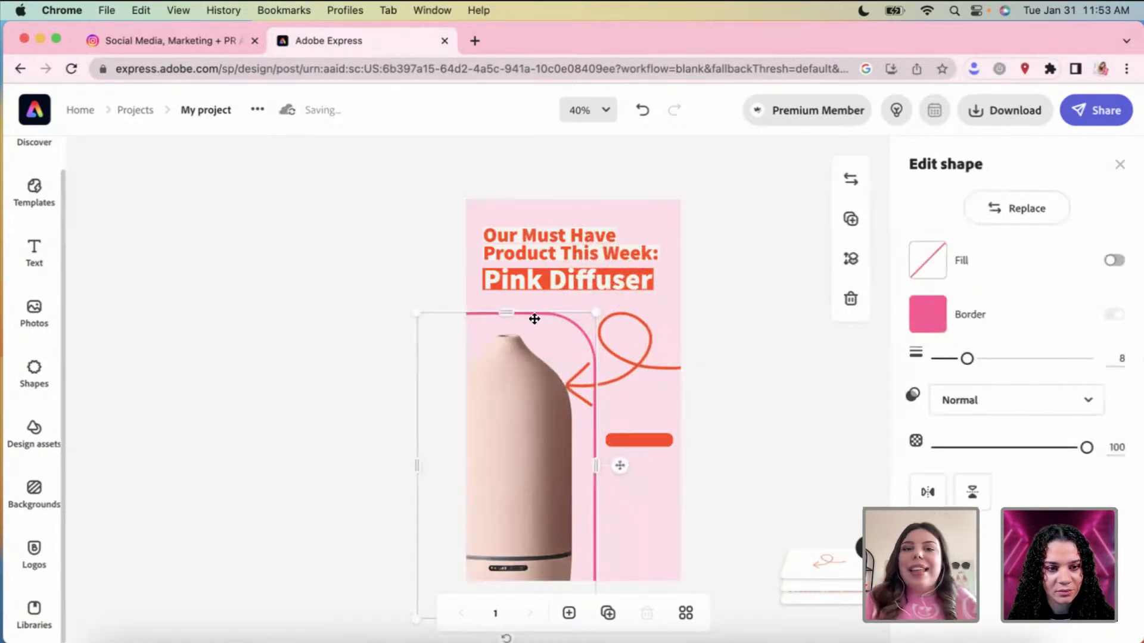
left_click_drag(533, 314, 539, 316)
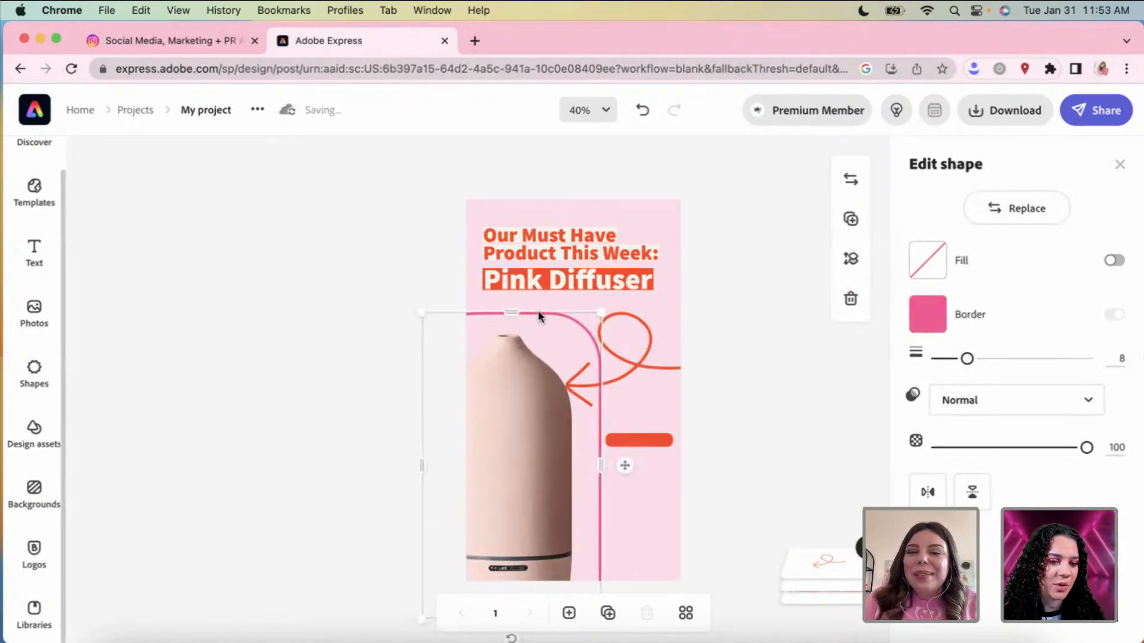
left_click(751, 429)
left_click(655, 441)
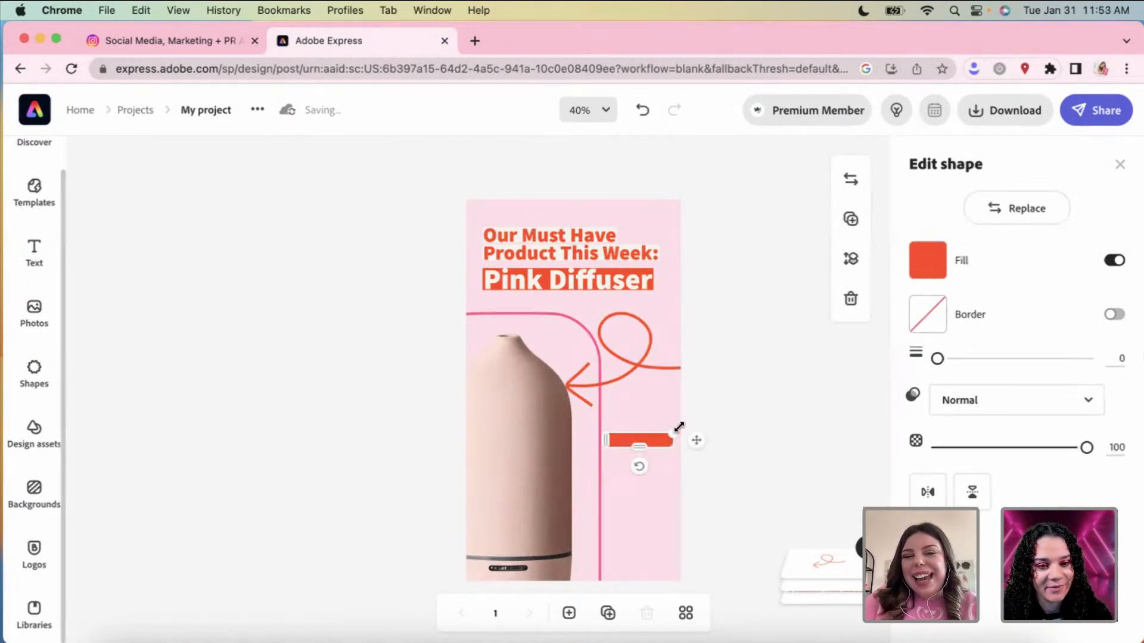
left_click_drag(679, 426, 650, 441)
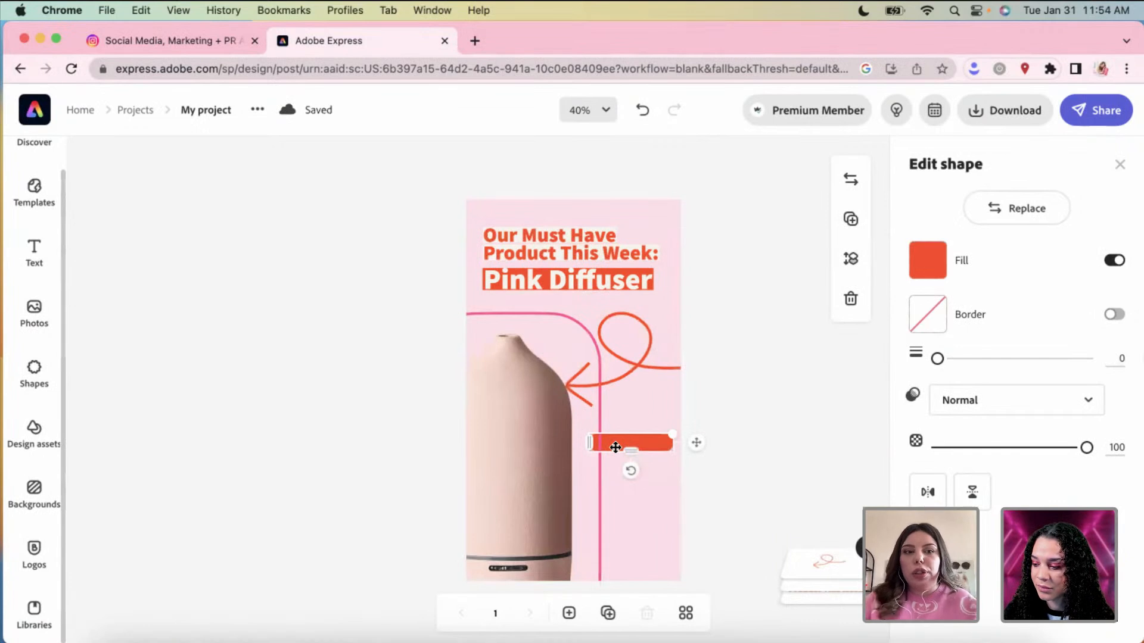
Step: Add a new text box, shrink it to one line at size 49.2, and place it on the orange placeholder
left_click(21, 271)
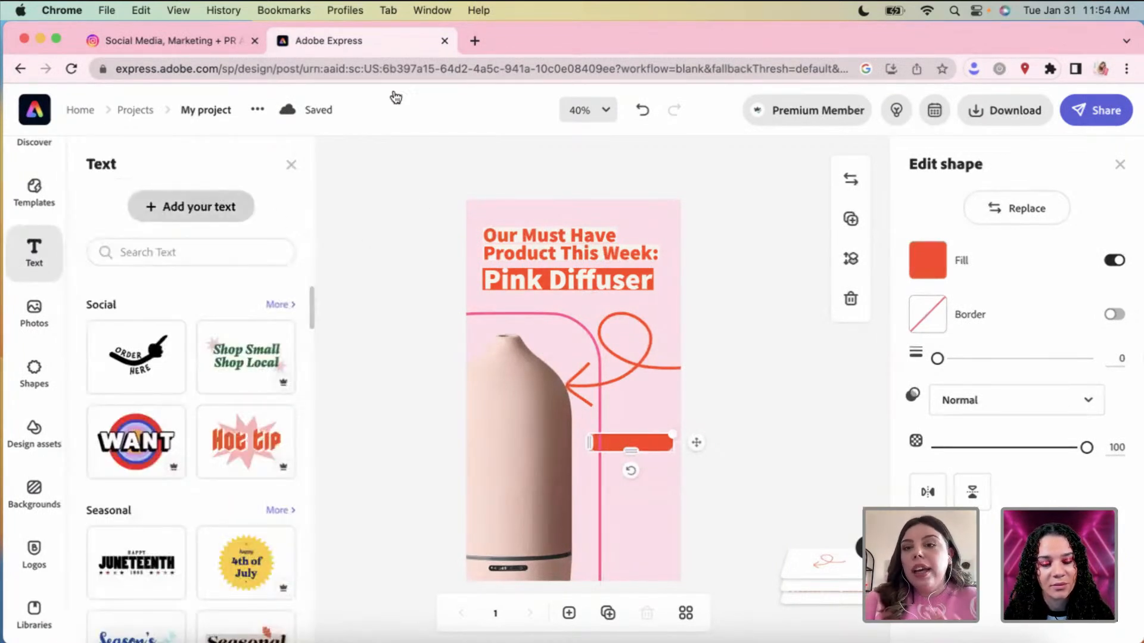
left_click(191, 206)
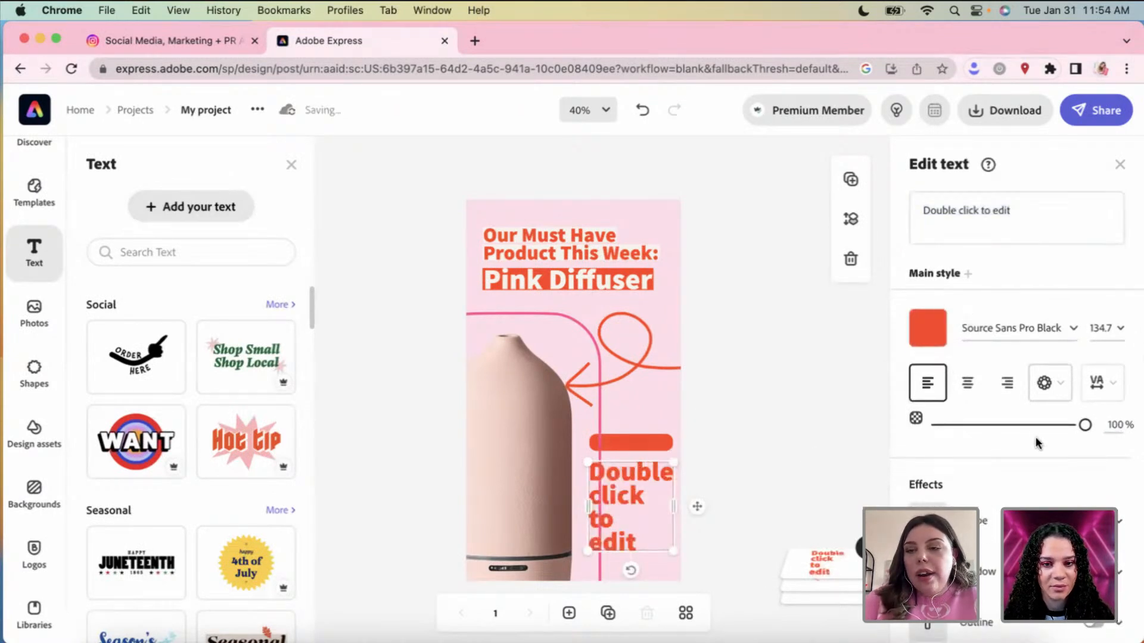
left_click_drag(673, 552, 677, 488)
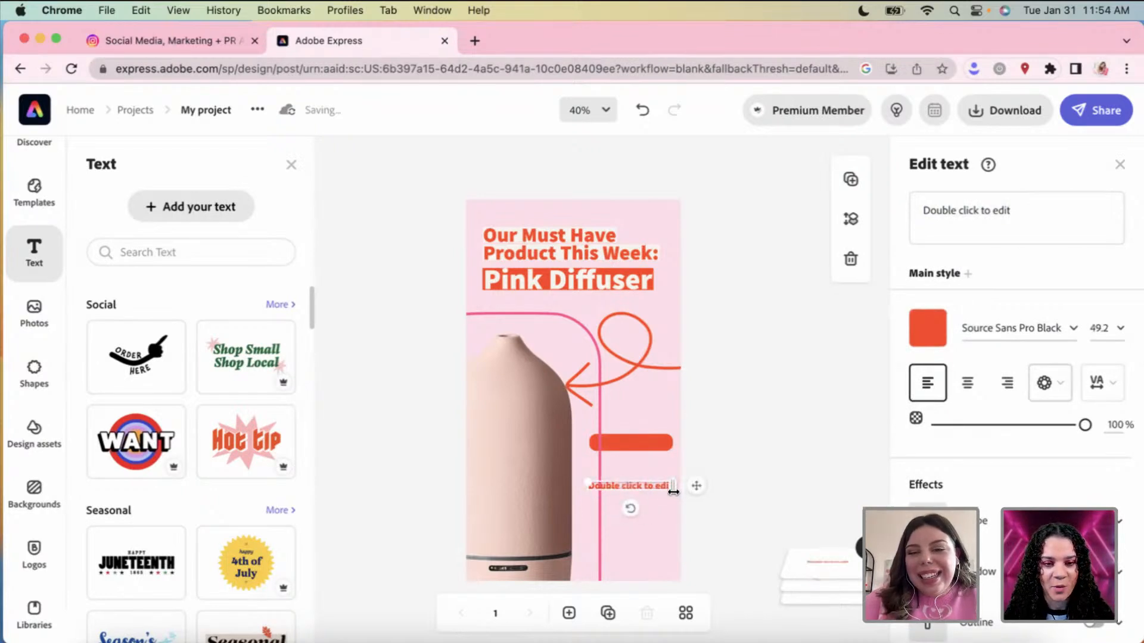
left_click_drag(653, 482, 647, 443)
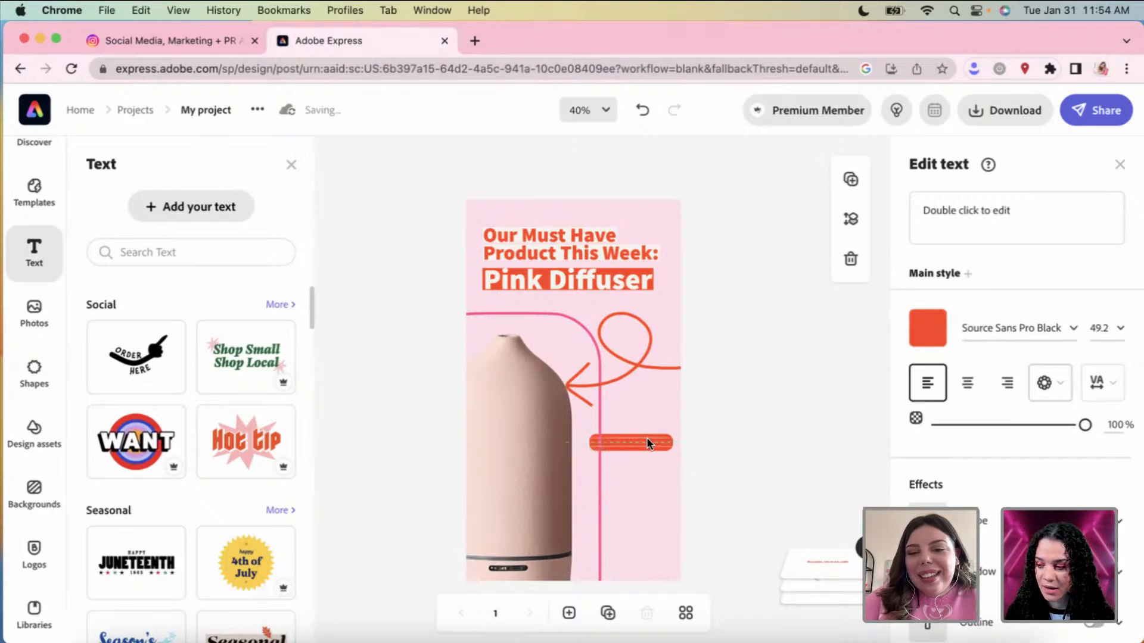
Step: Color the placeholder's text off-white #F6F5ED and reduce it to size 41 to fit inside the orange shape
left_click(925, 326)
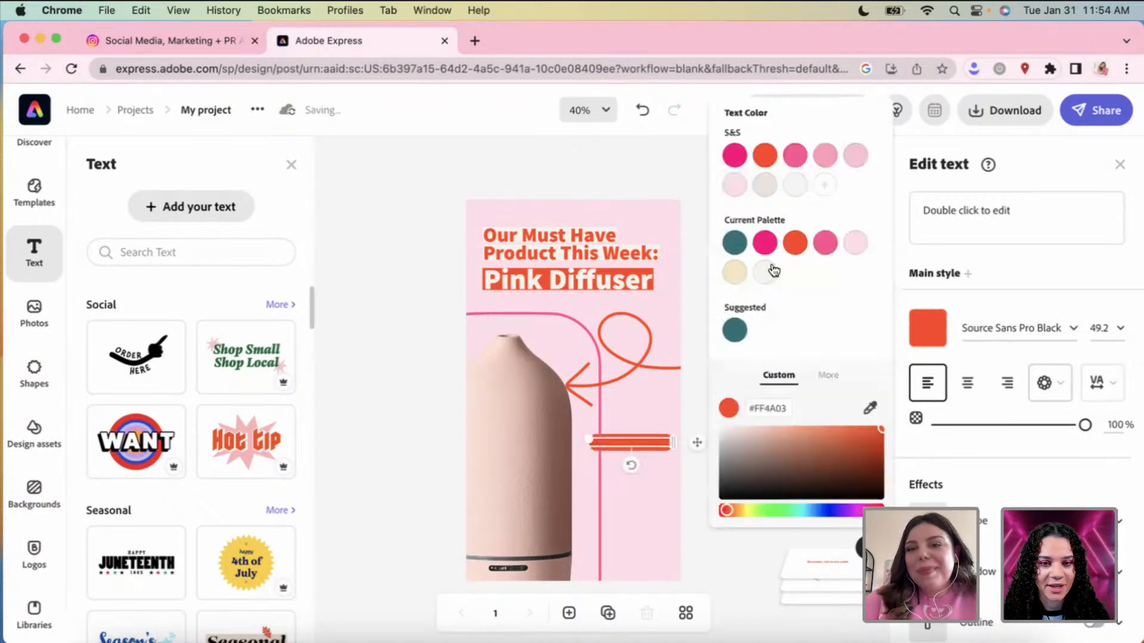
left_click(766, 273)
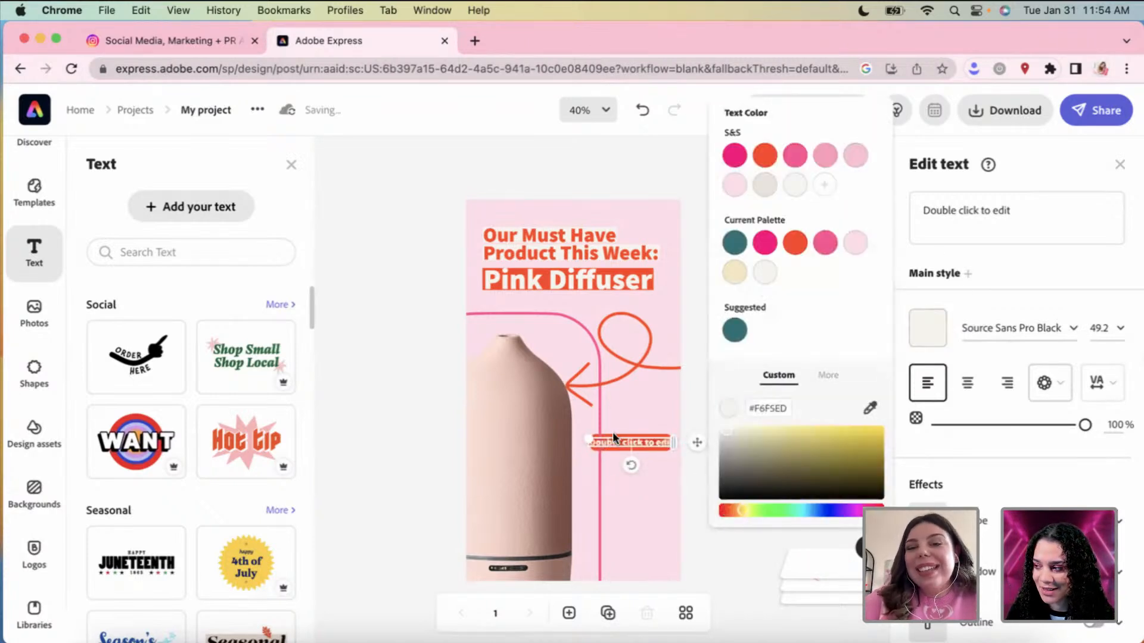
mouse_move(592, 441)
left_mouse_down()
mouse_move(604, 437)
mouse_move(593, 440)
left_mouse_up()
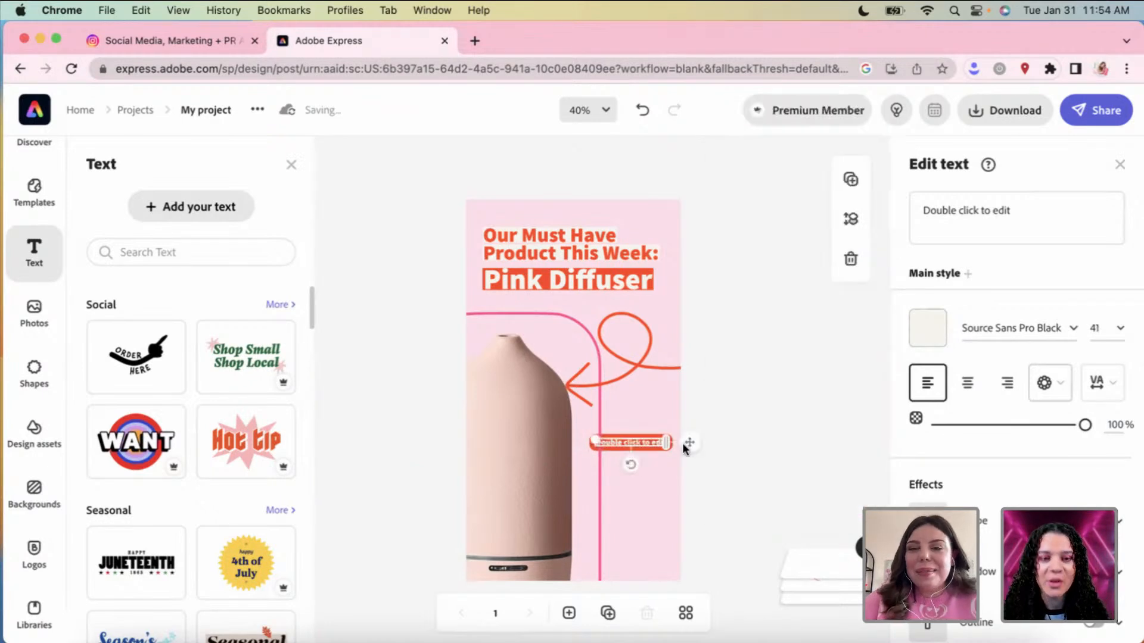
Step: Replace the placeholder's sample text with "Click here to shop" and select the looped arrow
double_click(1026, 217)
left_click_drag(1026, 217, 906, 220)
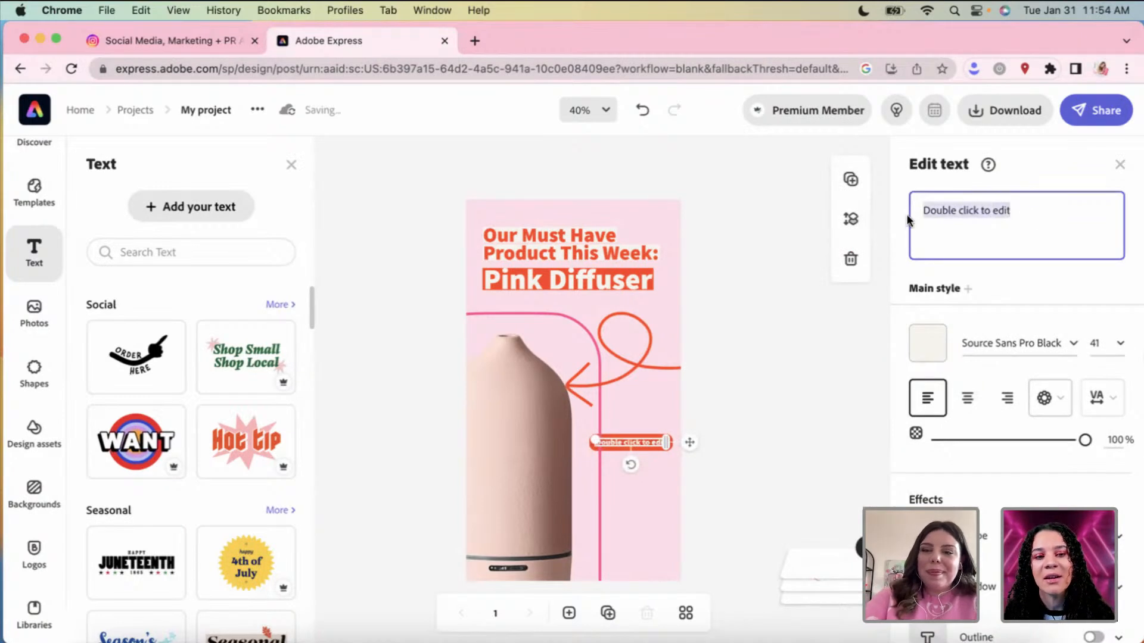
type("Click here to shop")
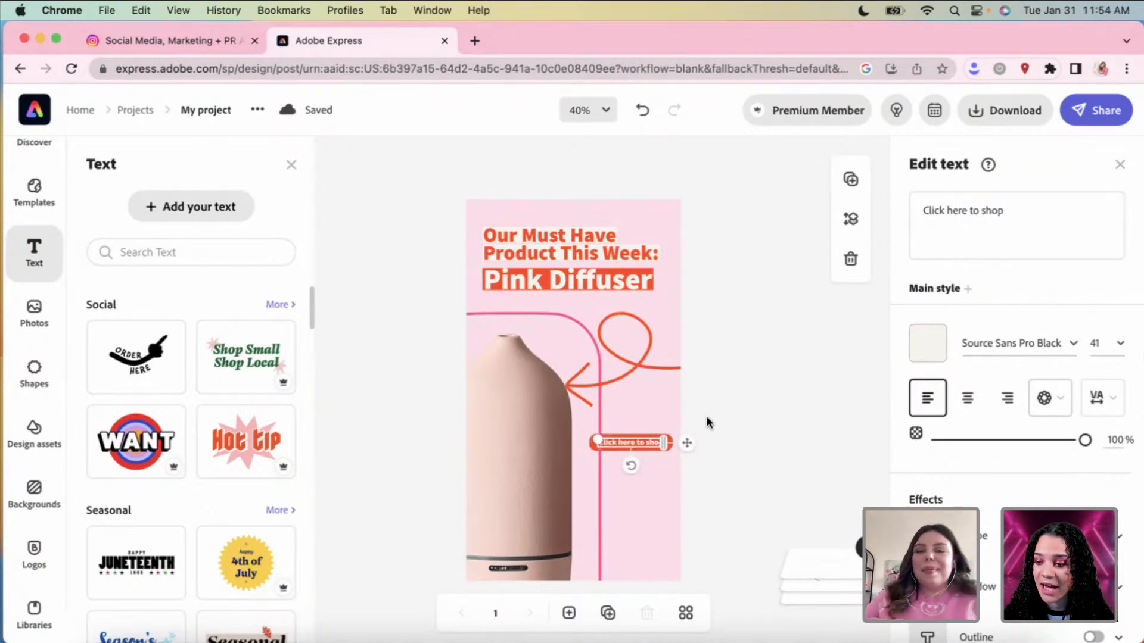
left_click(649, 416)
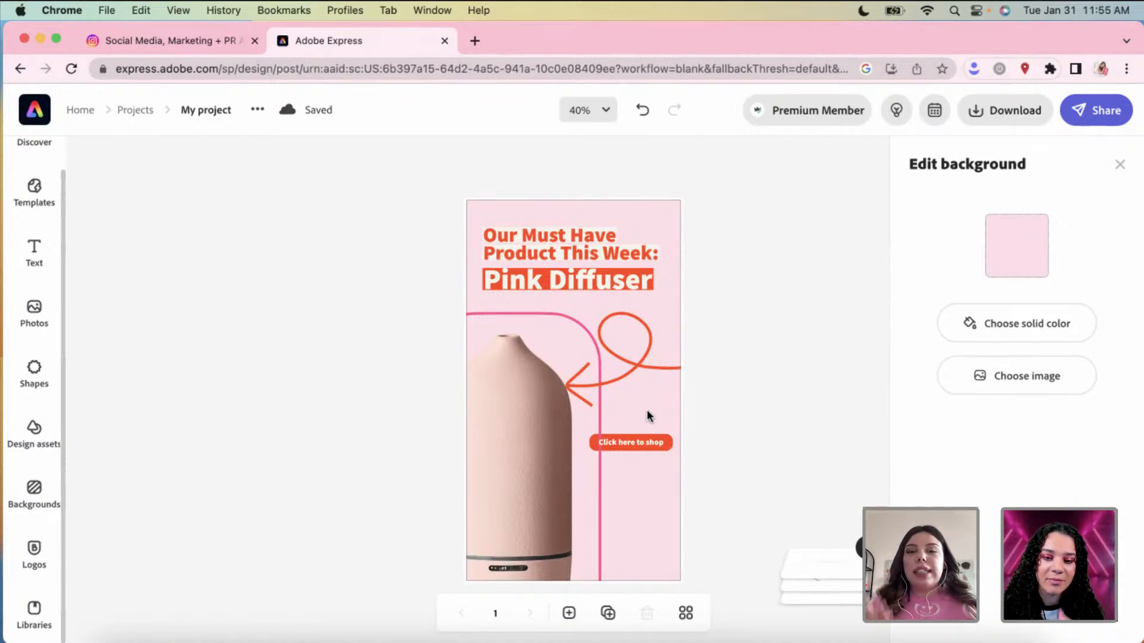
left_click(641, 361)
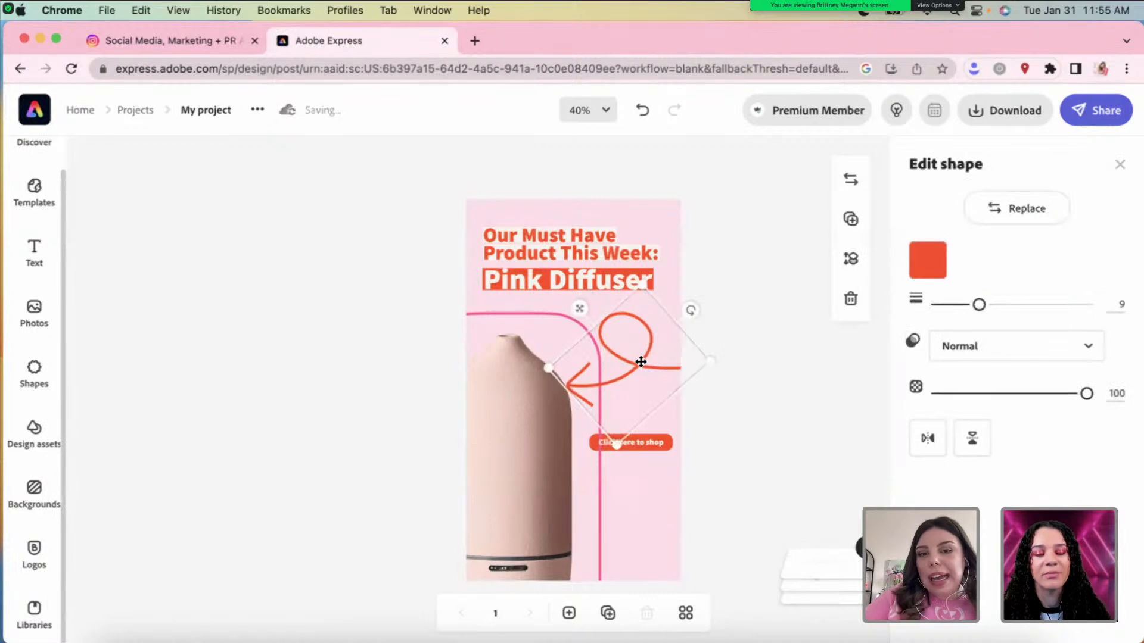